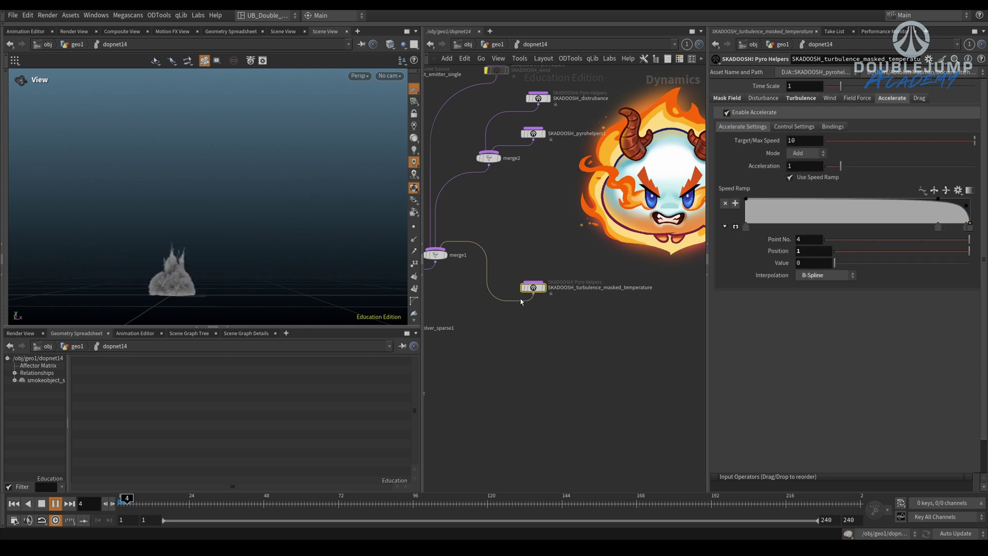
# - Set the Accelerate mode to Multiply with an acceleration of 5 and replay the simulation from the first frame
pyautogui.press('Up')
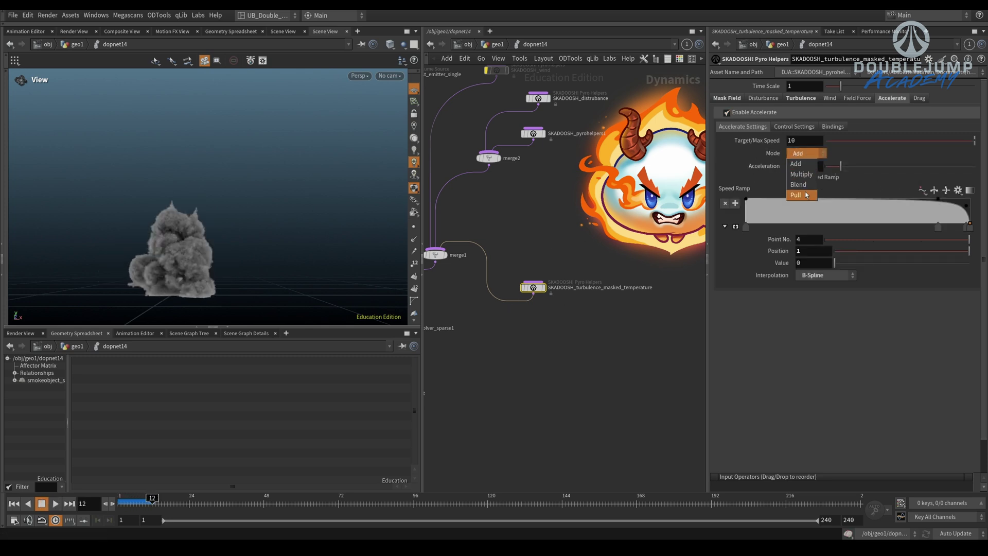
pyautogui.click(807, 176)
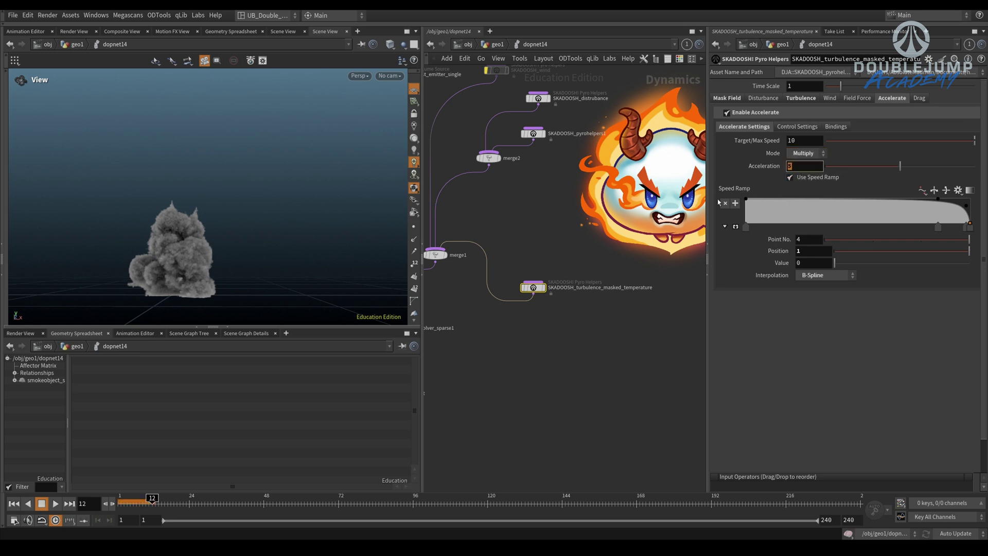
pyautogui.click(537, 251)
pyautogui.hotkey('ctrl', 'Up')
pyautogui.press('Up')
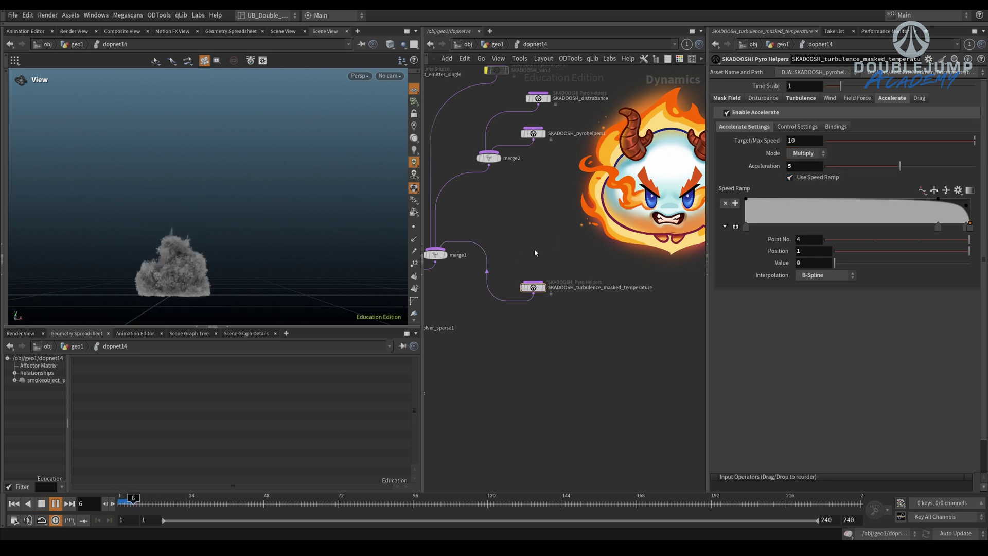
# - Flipbook the accelerated smoke simulation, play back the rendered frames for review, and cancel the rest of the flipbook
pyautogui.press('Down')
pyautogui.press('f')
pyautogui.hotkey('ctrl', 'Up')
pyautogui.press('Up')
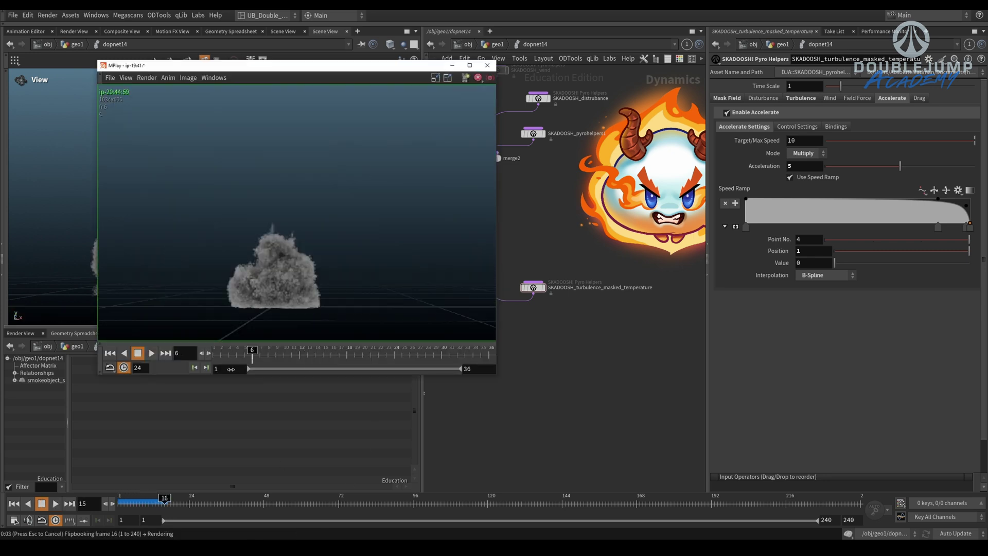
pyautogui.press('Up')
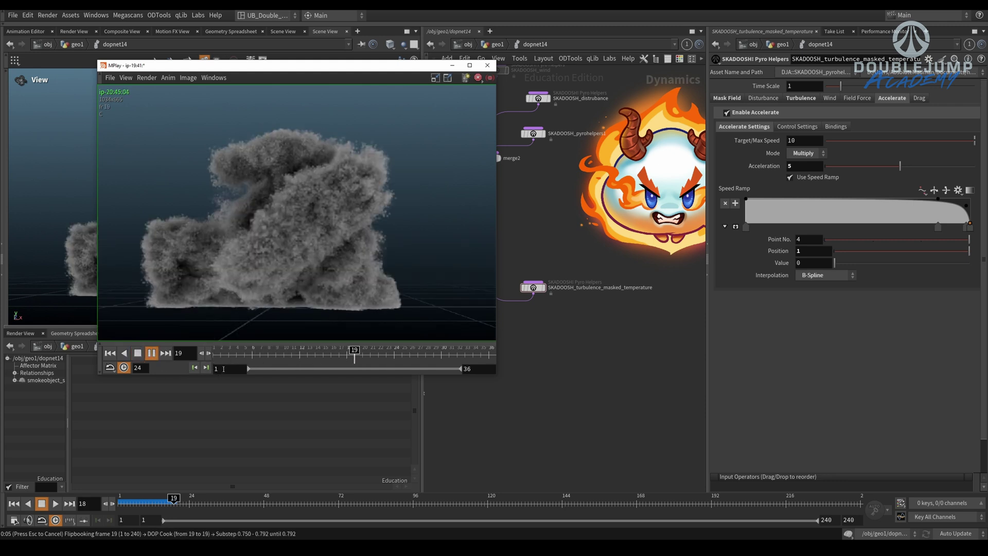
pyautogui.hotkey('ctrl', 'Up')
pyautogui.press('Up')
pyautogui.hotkey('ctrl', 'Up')
pyautogui.click(543, 396)
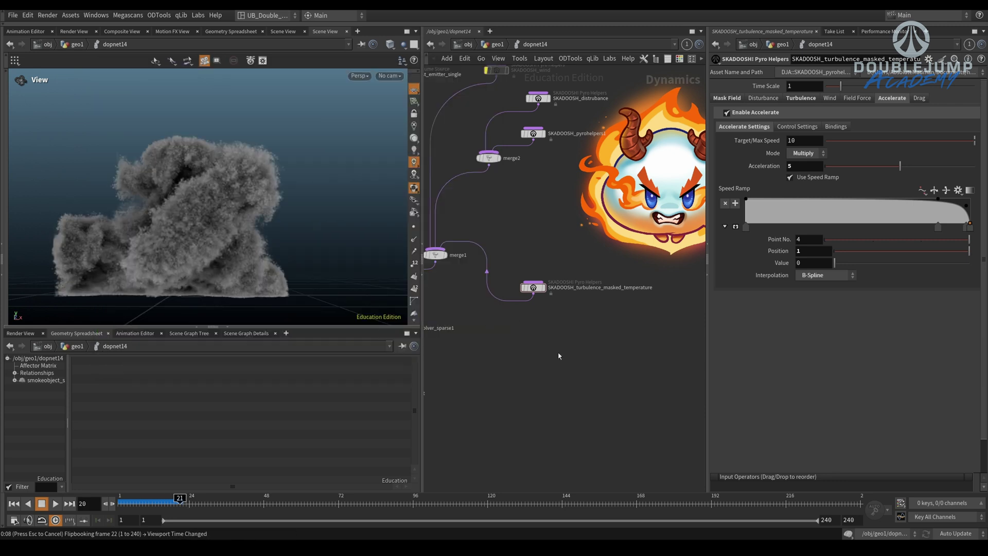
pyautogui.press('Escape')
# - Enlarge the viewport and look over the smoke along with the node connections feeding pyrosolver_sparse1
pyautogui.moveTo(538, 258); pyautogui.dragTo(551, 257, button='middle')
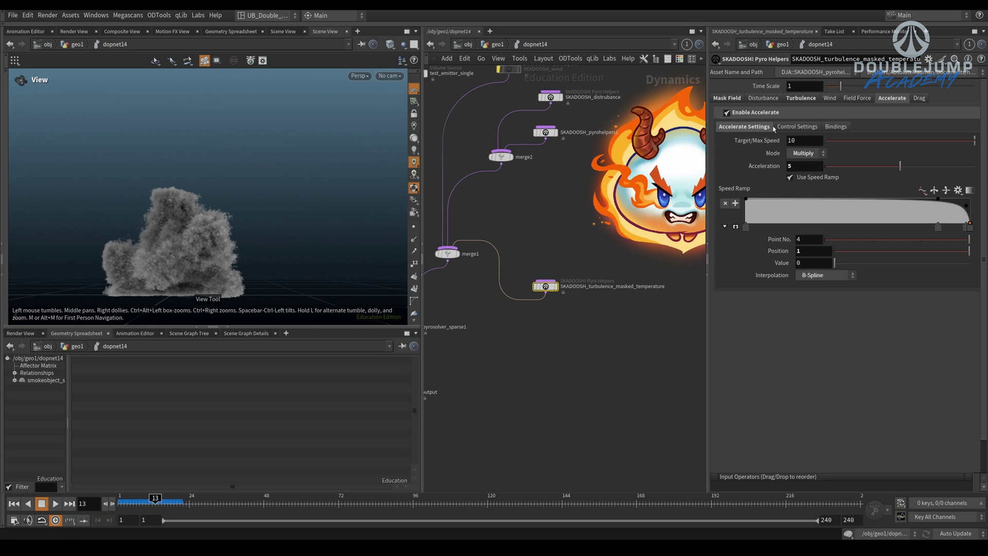
pyautogui.moveTo(166, 261); pyautogui.dragTo(208, 267, button='middle')
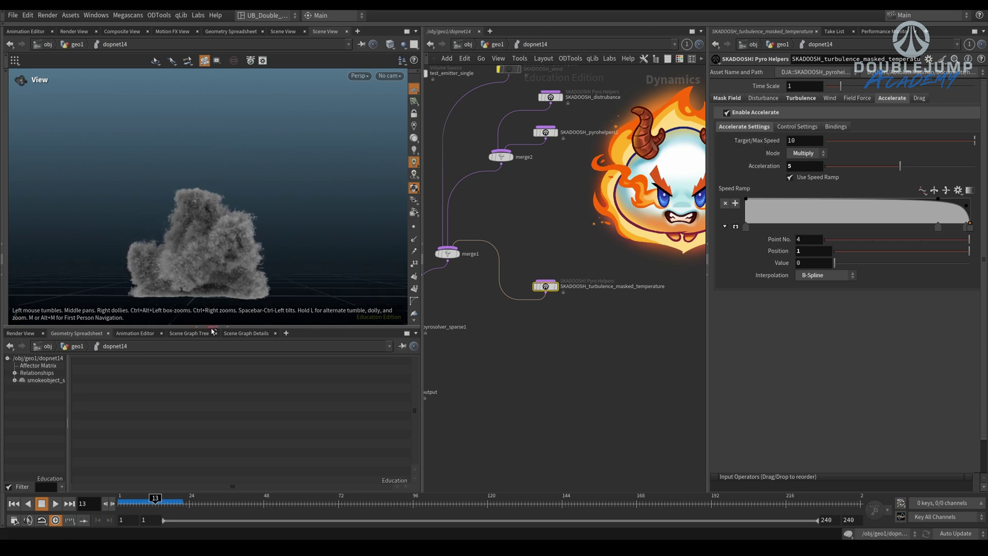
pyautogui.moveTo(213, 329); pyautogui.dragTo(220, 346)
pyautogui.moveTo(243, 264); pyautogui.dragTo(185, 278)
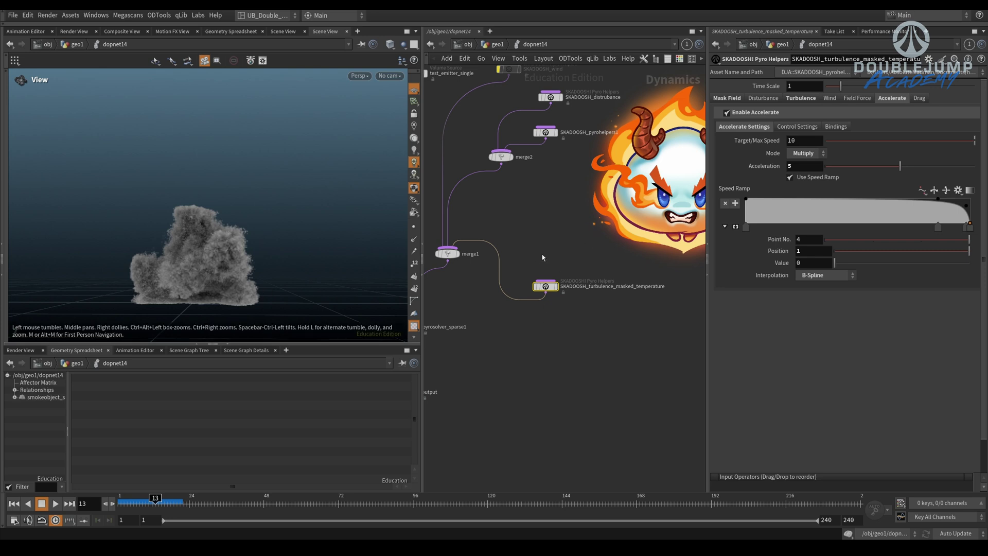
pyautogui.moveTo(546, 257); pyautogui.dragTo(572, 250, button='middle')
pyautogui.moveTo(525, 221); pyautogui.dragTo(687, 250, button='middle')
pyautogui.moveTo(491, 231); pyautogui.dragTo(449, 214)
pyautogui.moveTo(581, 217); pyautogui.dragTo(606, 223, button='middle')
pyautogui.moveTo(467, 215); pyautogui.dragTo(455, 207)
pyautogui.moveTo(533, 238); pyautogui.dragTo(526, 242, button='middle')
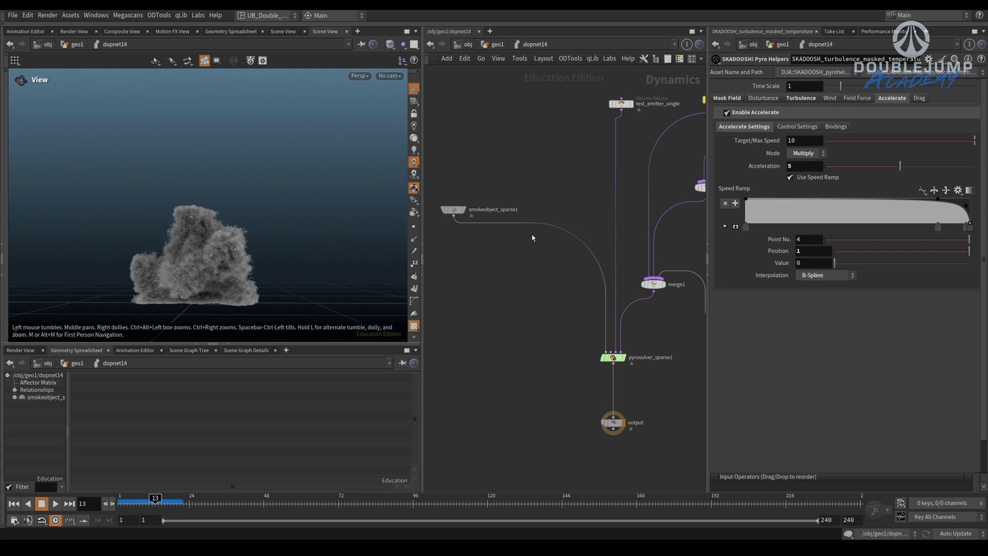
pyautogui.moveTo(645, 263); pyautogui.dragTo(490, 263, button='middle')
pyautogui.moveTo(589, 274)
pyautogui.mouseDown(button='middle')
pyautogui.moveTo(588, 263)
pyautogui.moveTo(585, 273)
pyautogui.mouseUp(button='middle')
# - Go up to geo1 and display the filecache9 and retime6 outputs to inspect the source points' motion
pyautogui.press('u')
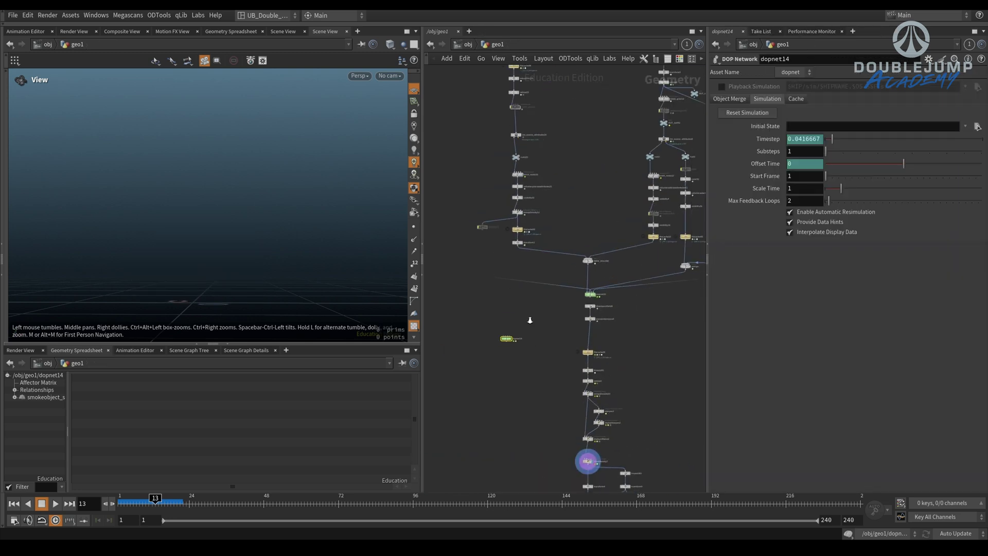
pyautogui.scroll(6, 577, 235)
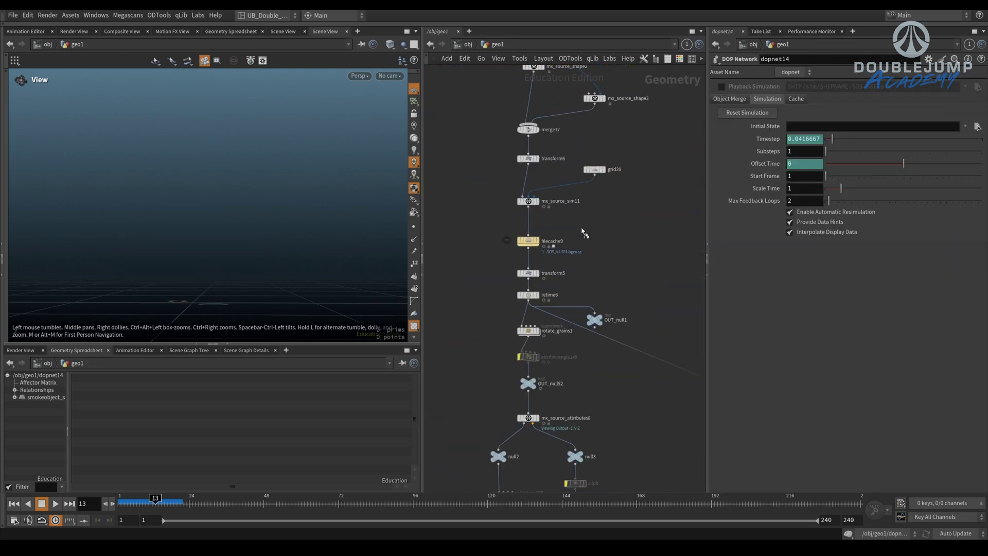
pyautogui.click(536, 240)
pyautogui.moveTo(477, 312); pyautogui.dragTo(476, 270, button='middle')
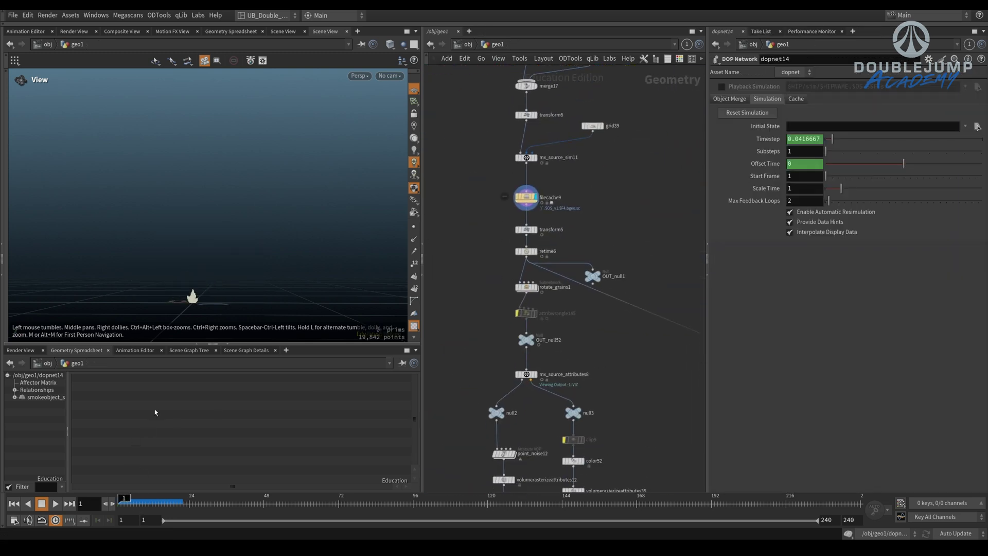
pyautogui.scroll(3, 510, 243)
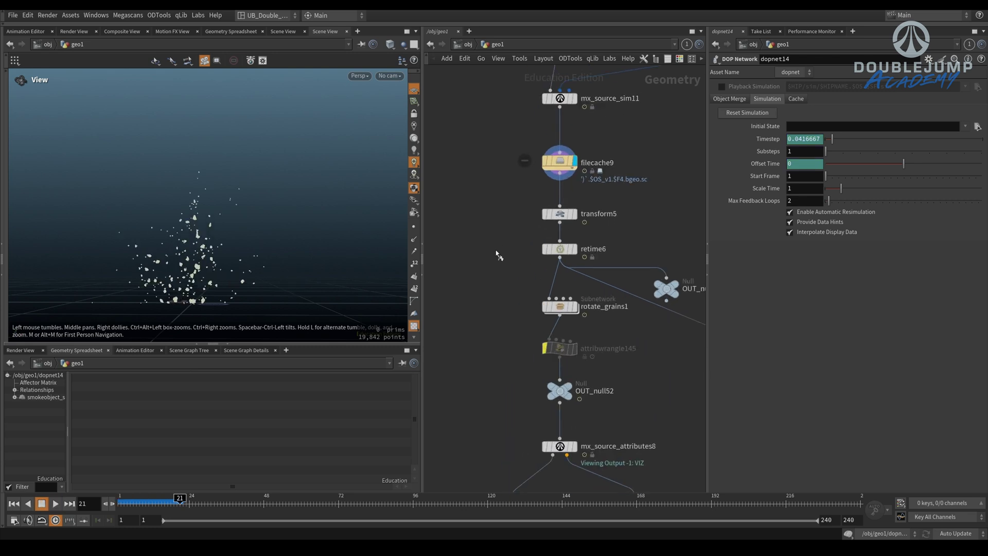
pyautogui.click(559, 249)
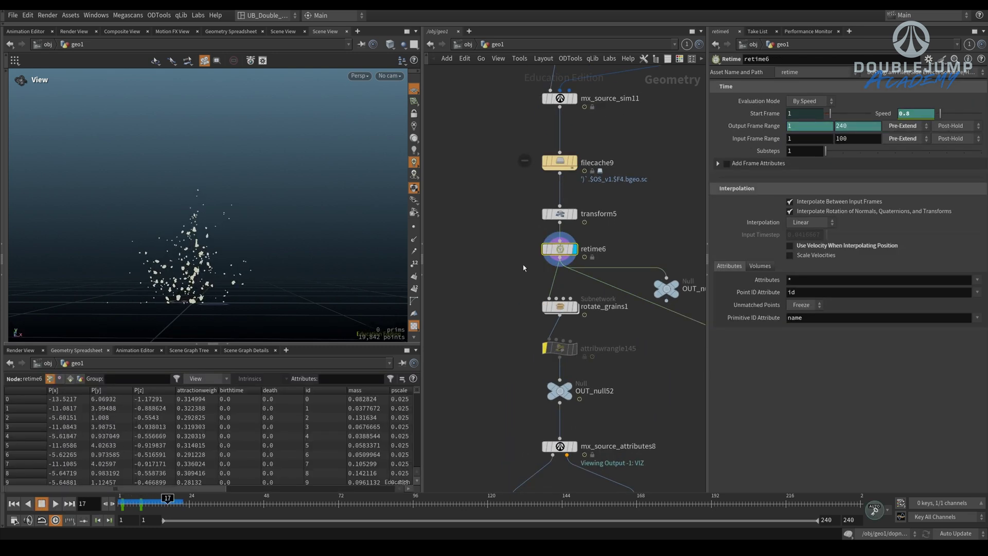
# - Go back inside the dopnet14 network and return the timeline to the first frame
pyautogui.scroll(-6, 476, 340)
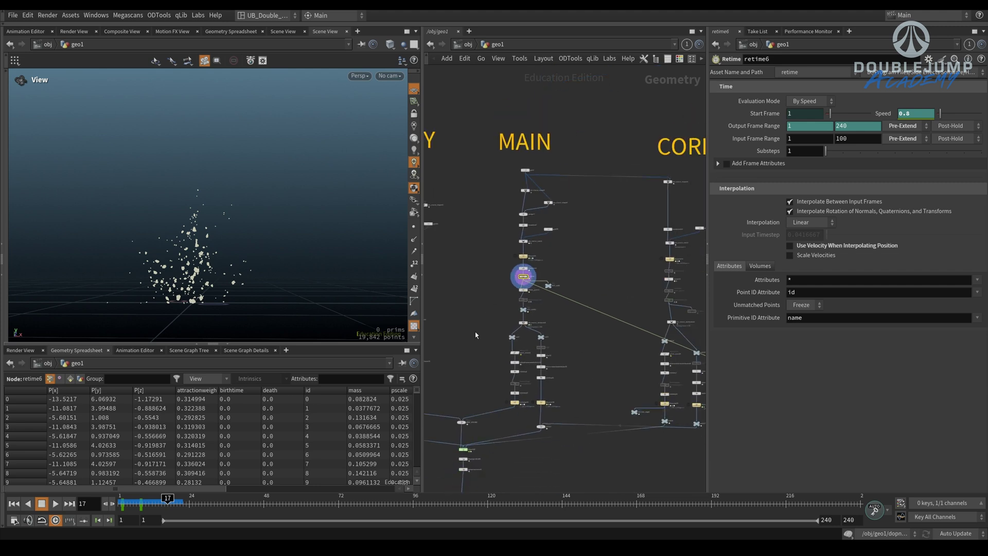
pyautogui.moveTo(548, 463); pyautogui.dragTo(578, 280, button='middle')
pyautogui.moveTo(554, 442); pyautogui.dragTo(576, 318, button='middle')
pyautogui.moveTo(440, 207); pyautogui.dragTo(566, 311, button='middle')
pyautogui.scroll(3, 569, 311)
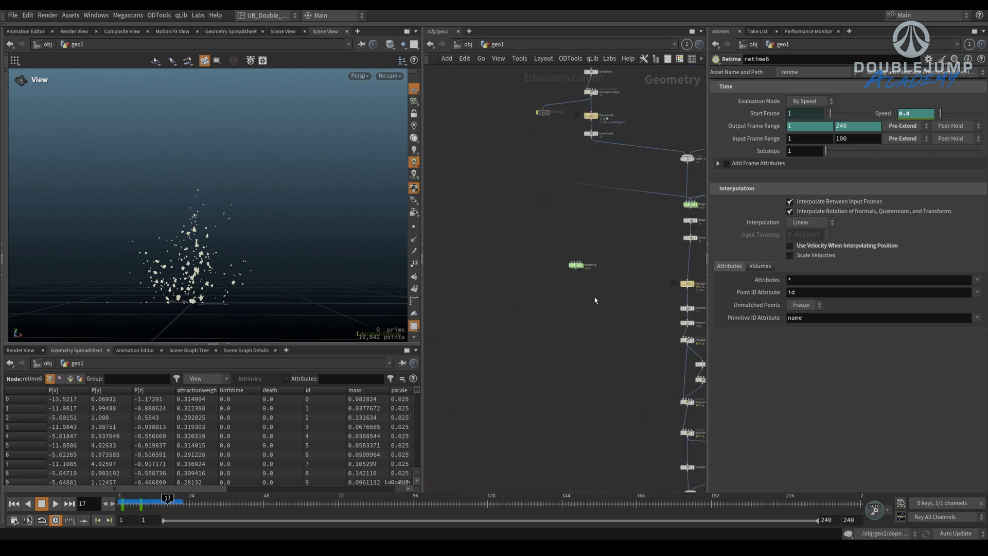
pyautogui.press('i')
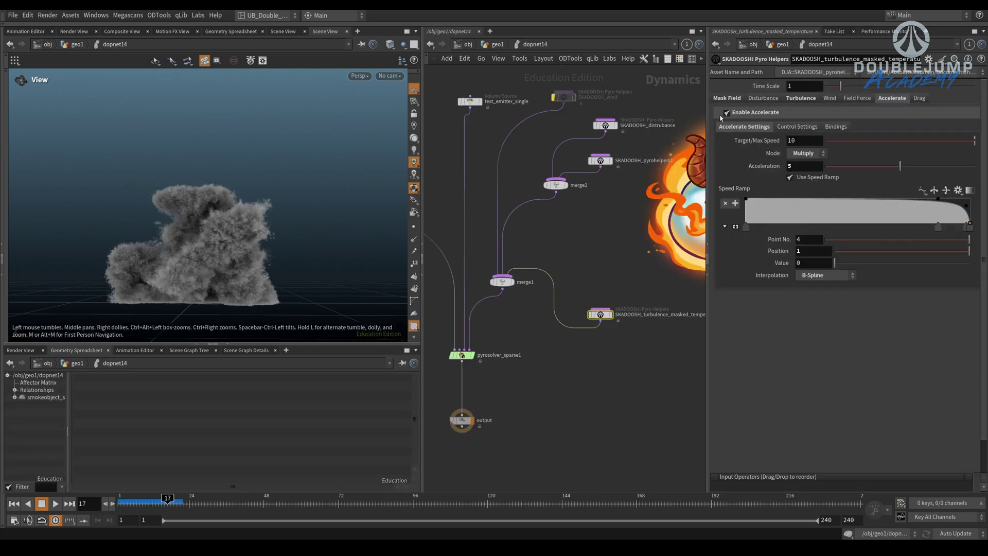
pyautogui.moveTo(594, 269); pyautogui.dragTo(744, 287, button='middle')
pyautogui.moveTo(545, 318); pyautogui.dragTo(514, 267, button='middle')
pyautogui.moveTo(512, 302); pyautogui.dragTo(482, 275, button='middle')
pyautogui.hotkey('ctrl', 'Up')
pyautogui.scroll(2, 491, 293)
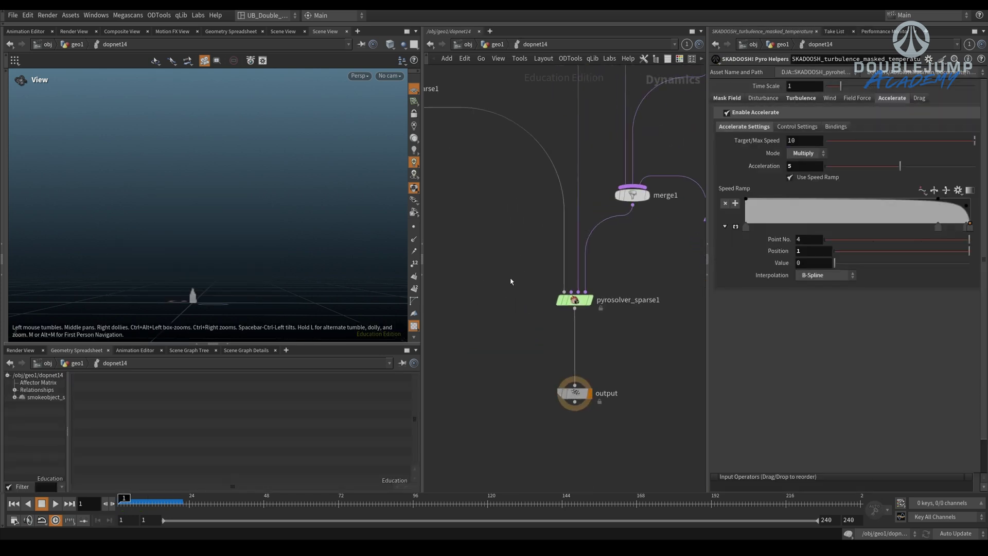
# - Unlock pyrosolver_sparse1 for editing and dive into its internal network
pyautogui.click(575, 301)
pyautogui.rightClick(575, 303)
pyautogui.click(629, 412)
pyautogui.press('i')
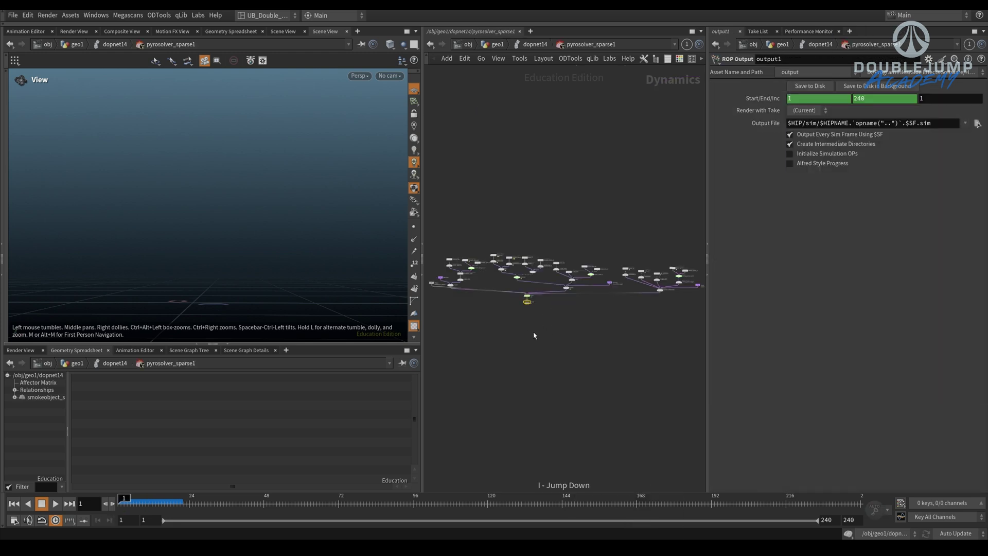
# - Locate the sparse smoke solver node inside the pyro solver and dive into its network
pyautogui.scroll(4, 528, 309)
pyautogui.click(527, 242)
pyautogui.rightClick(526, 241)
pyautogui.press('Escape')
pyautogui.moveTo(533, 264); pyautogui.dragTo(525, 302)
pyautogui.moveTo(532, 243); pyautogui.dragTo(527, 263)
pyautogui.rightClick(528, 263)
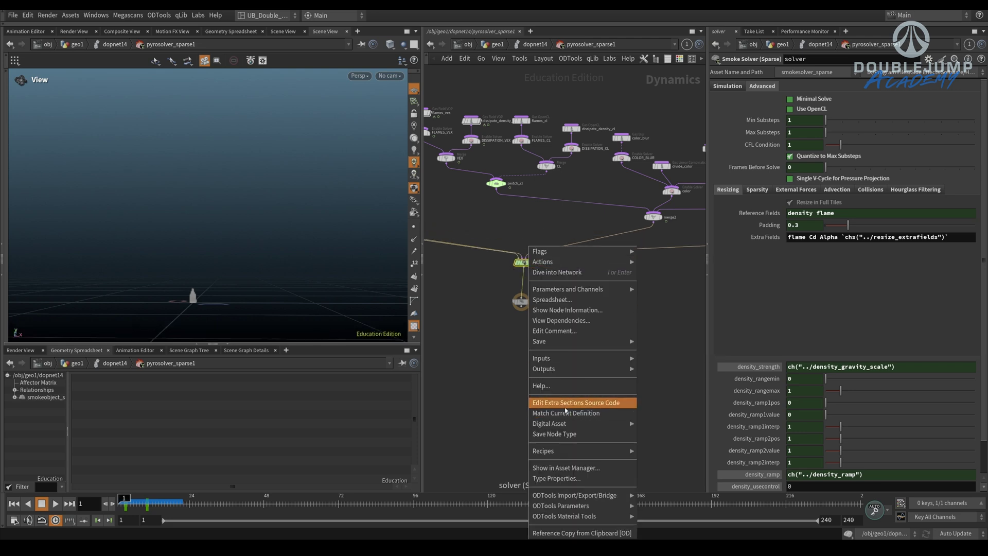
pyautogui.press('Escape')
pyautogui.press('i')
pyautogui.scroll(4, 545, 327)
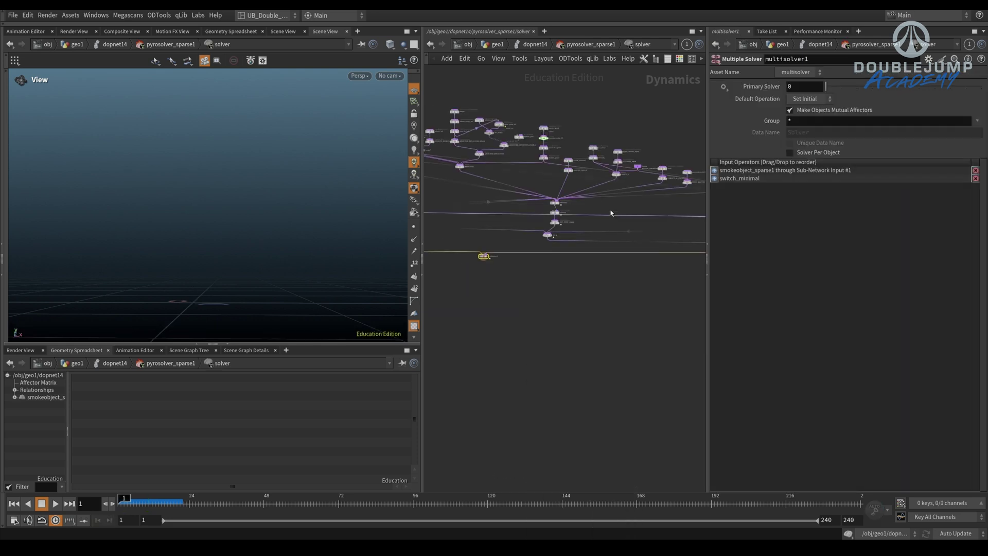
# - Add a Gas Repeat Solver and insert it on the wire between the substep and NOT_FIRST_FRAME nodes
pyautogui.scroll(5, 582, 225)
pyautogui.moveTo(588, 221); pyautogui.dragTo(642, 252, button='middle')
pyautogui.moveTo(549, 244); pyautogui.dragTo(550, 254)
pyautogui.click(549, 214)
pyautogui.scroll(2, 580, 237)
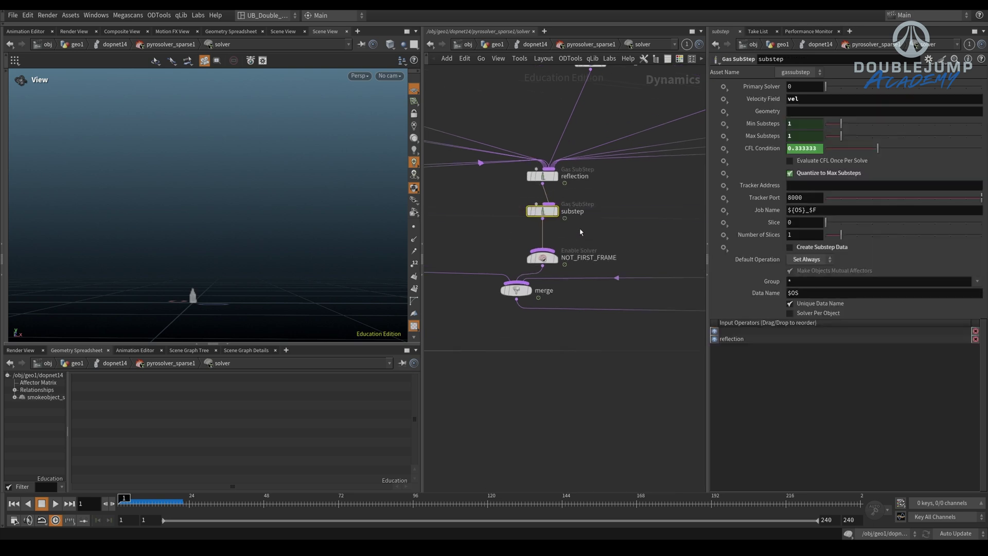
pyautogui.press('Tab')
pyautogui.write('gas re')
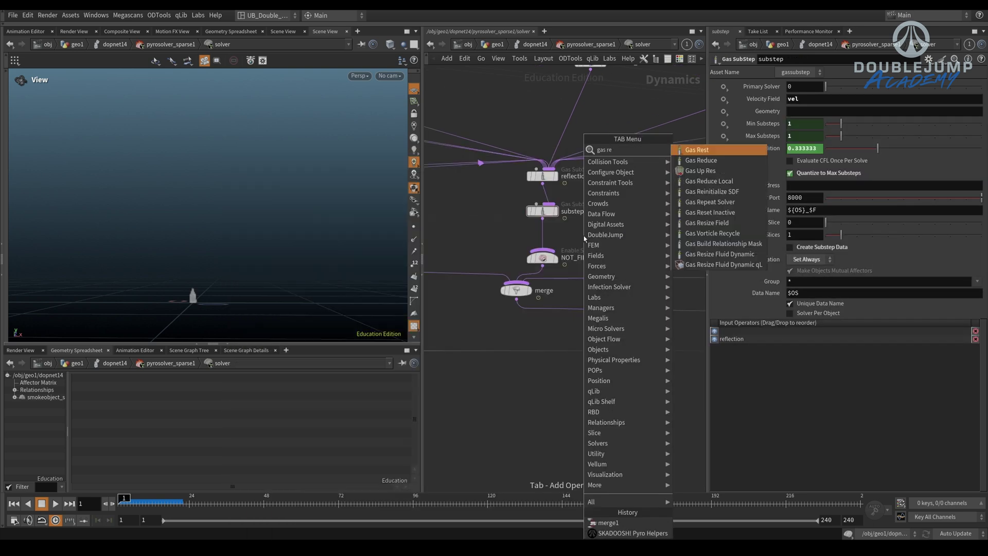
pyautogui.press('Down')
pyautogui.press('Down')
pyautogui.press('Down')
pyautogui.press('Down')
pyautogui.press('Down')
pyautogui.press('Return')
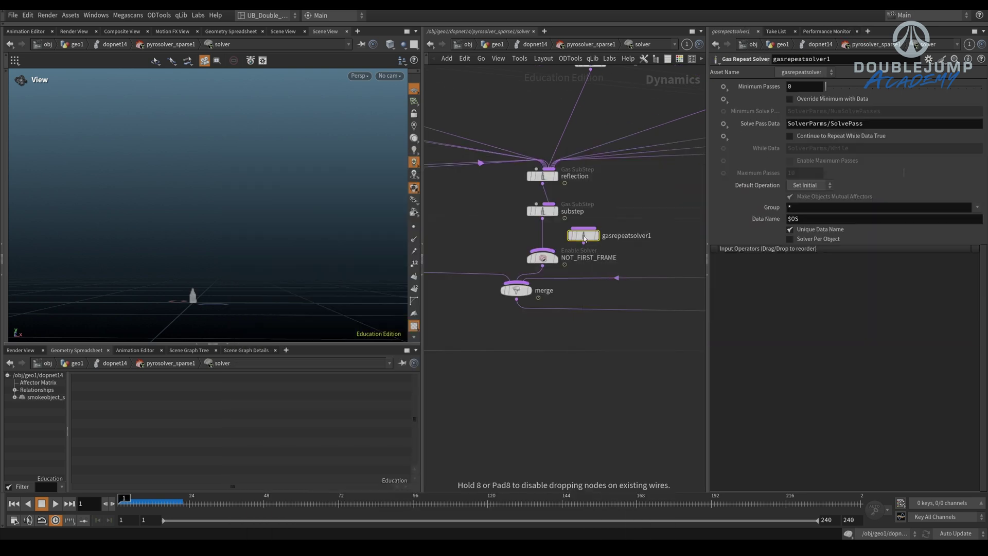
pyautogui.click(571, 232)
pyautogui.moveTo(570, 232); pyautogui.dragTo(547, 238)
# - Enable Override Minimum with Data on the Gas Repeat Solver and copy its minimum solve passes data name
pyautogui.click(791, 99)
pyautogui.moveTo(851, 109); pyautogui.dragTo(671, 246)
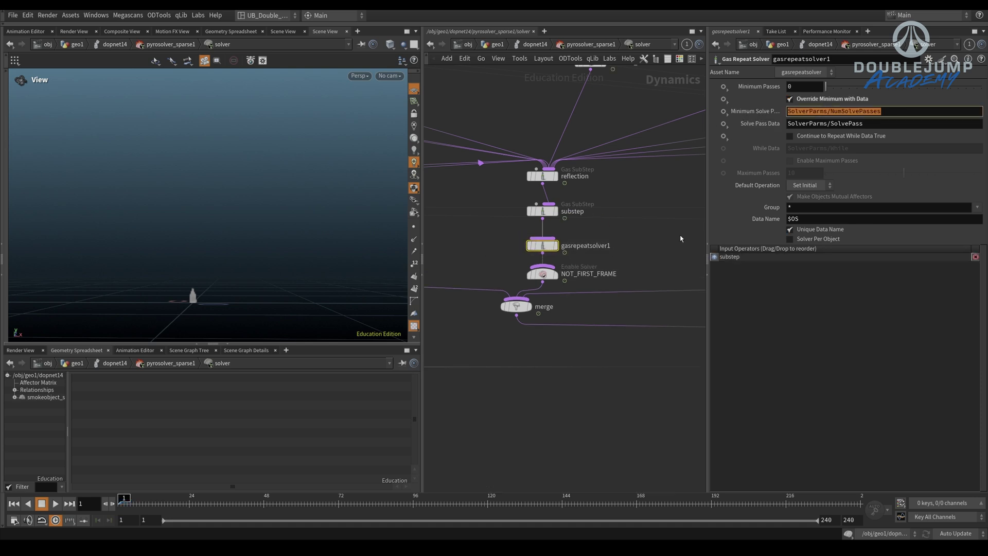
pyautogui.click(646, 247)
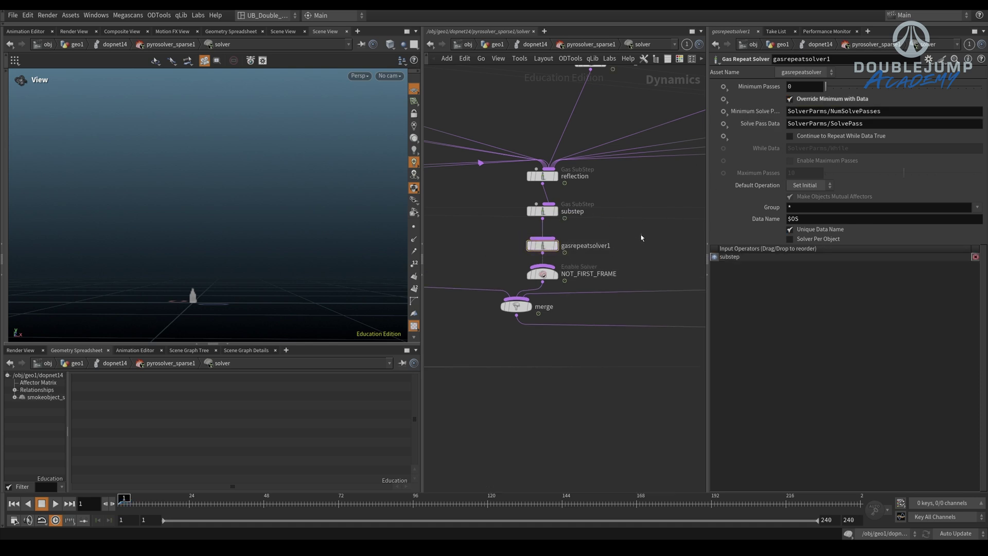
# - Return to the dopnet14 level and insert an Apply Data node on the output wire of smokeobject_sparse1
pyautogui.press('u')
pyautogui.press('u')
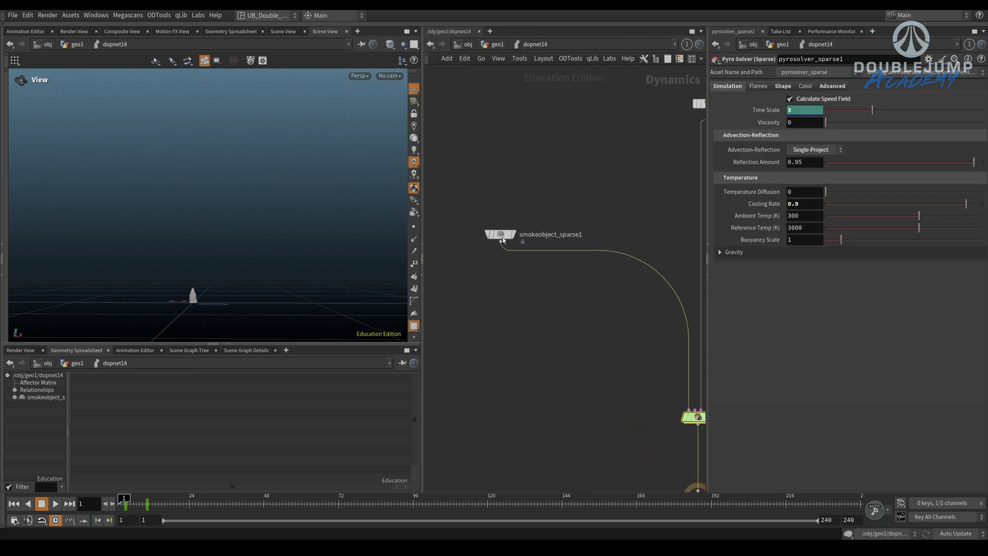
pyautogui.press('Tab')
pyautogui.write('app')
pyautogui.press('Return')
pyautogui.click(541, 290)
# - Add a Switch Value node wired into the data input of applydata1
pyautogui.press('Tab')
pyautogui.write('swi')
pyautogui.press('Down')
pyautogui.press('Down')
pyautogui.press('Return')
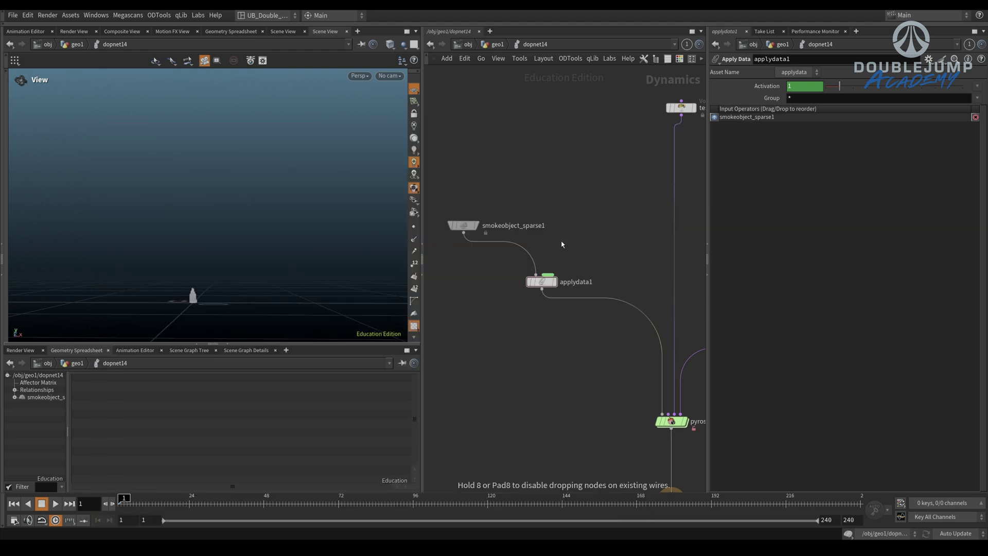
pyautogui.click(561, 242)
# - Set the Switch Value node's data name to SolverParms/NumSolvePasses and its switch value to 2
pyautogui.moveTo(878, 149); pyautogui.dragTo(805, 152)
pyautogui.write('s/NumSolvePasses')
pyautogui.press('Return')
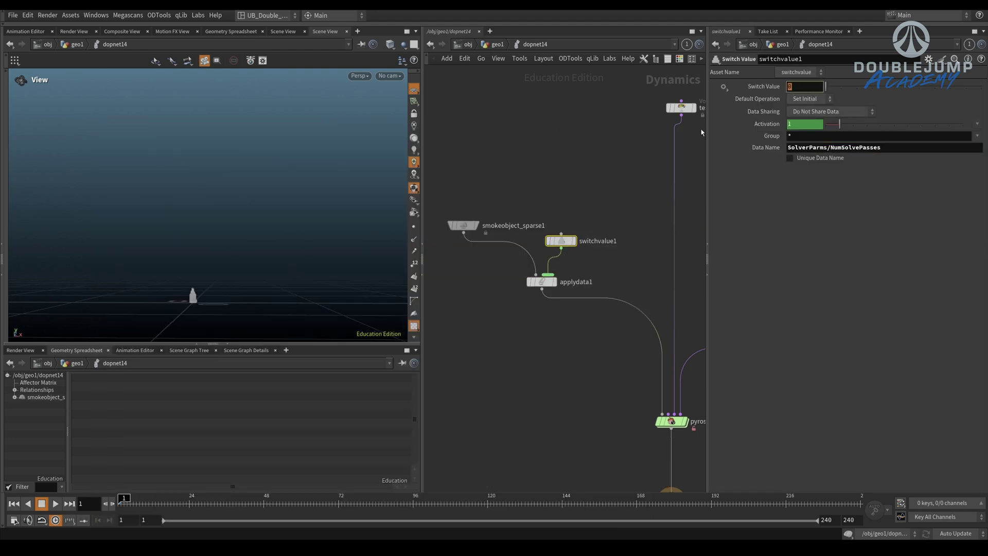
pyautogui.write('2')
pyautogui.click(679, 146)
# - Play the smoke simulation with two solve passes to check its motion, and stop playback
pyautogui.moveTo(602, 171); pyautogui.dragTo(517, 178, button='middle')
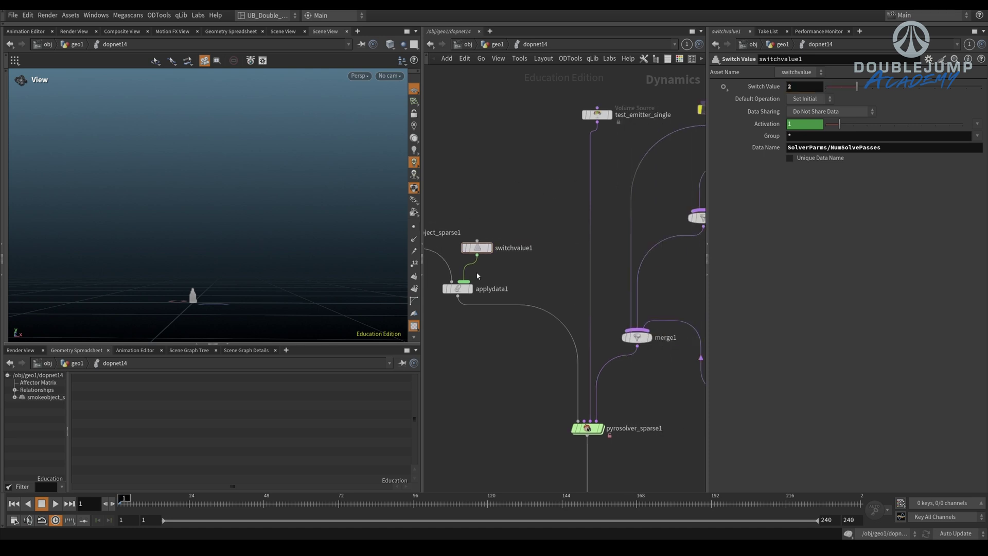
pyautogui.moveTo(703, 290); pyautogui.dragTo(557, 271, button='middle')
pyautogui.click(588, 358)
pyautogui.moveTo(484, 227); pyautogui.dragTo(669, 277, button='middle')
pyautogui.press('Up')
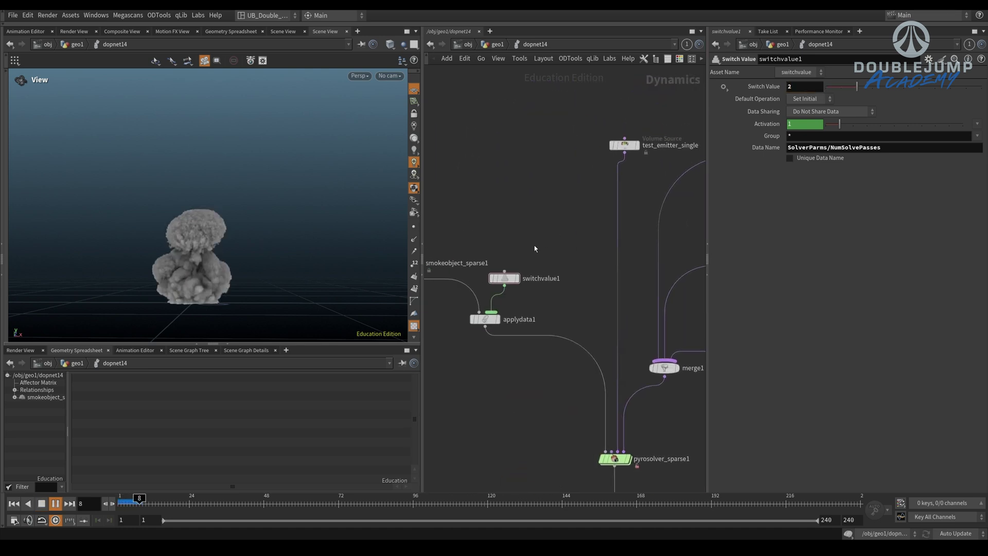
pyautogui.press('Up')
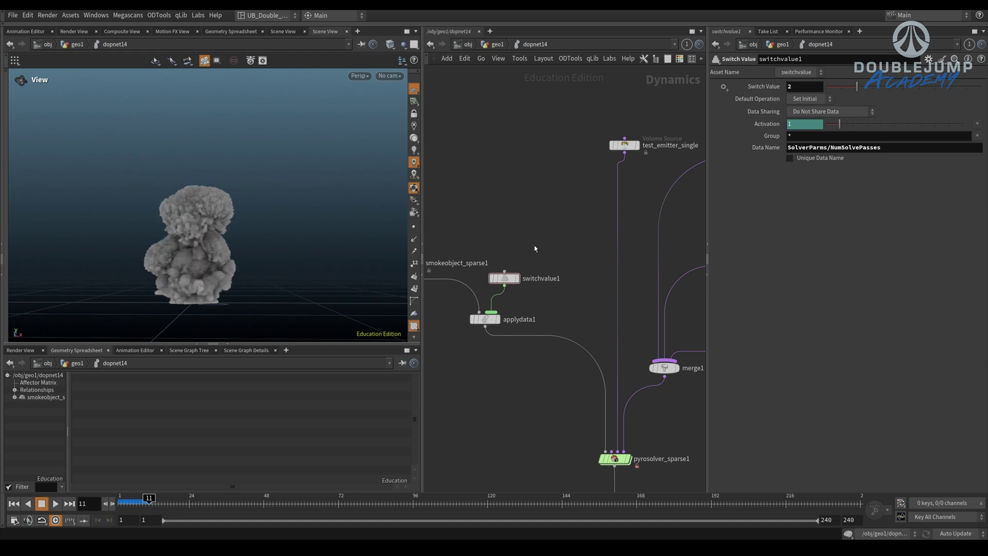
# - Set the switch value to 3 and replay the simulation from the first frame
pyautogui.hotkey('ctrl', 'Up')
pyautogui.press('Up')
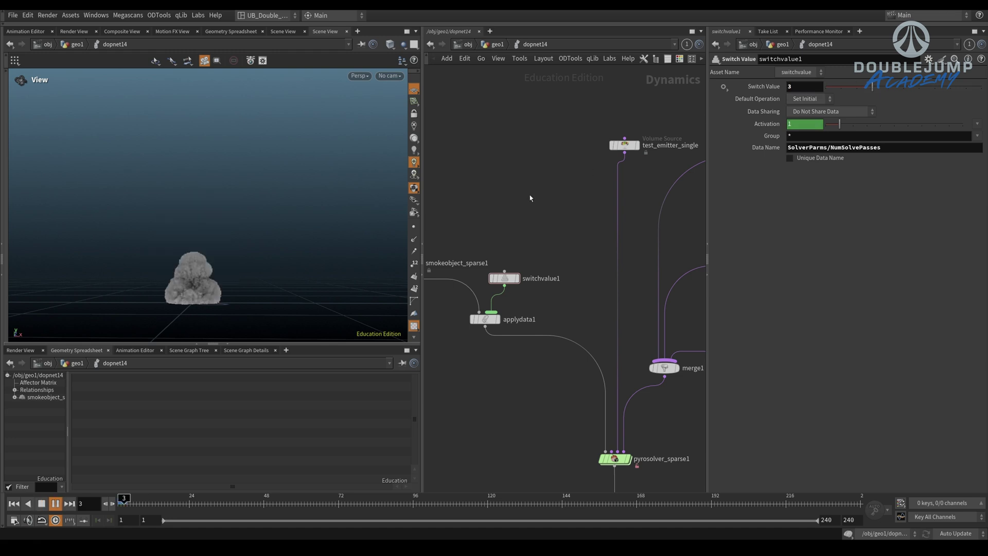
pyautogui.press('Up')
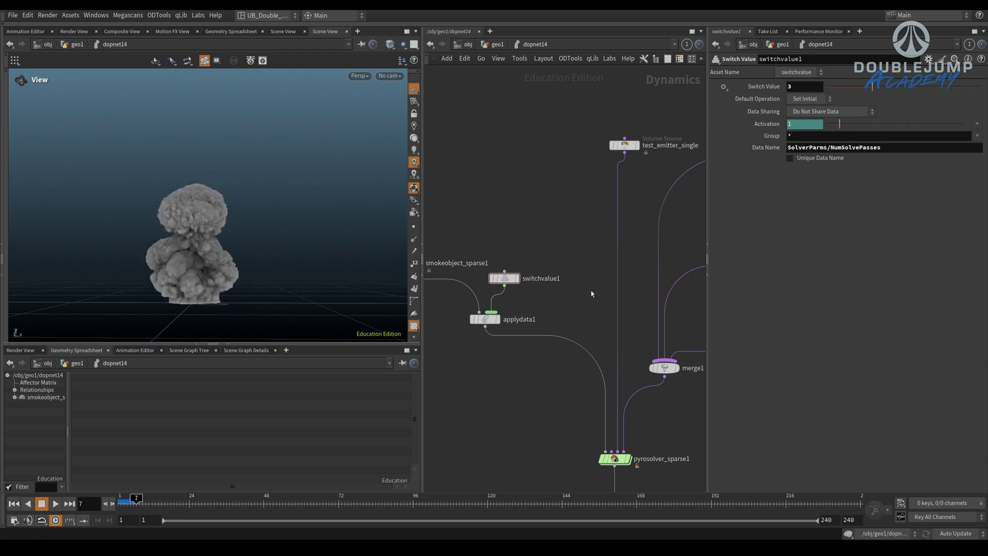
# - Set the switch value to 10, then play the simulation from the first frame and stop it
pyautogui.moveTo(595, 268); pyautogui.dragTo(626, 250, button='middle')
pyautogui.moveTo(517, 300); pyautogui.dragTo(496, 315)
pyautogui.moveTo(801, 88); pyautogui.dragTo(678, 104)
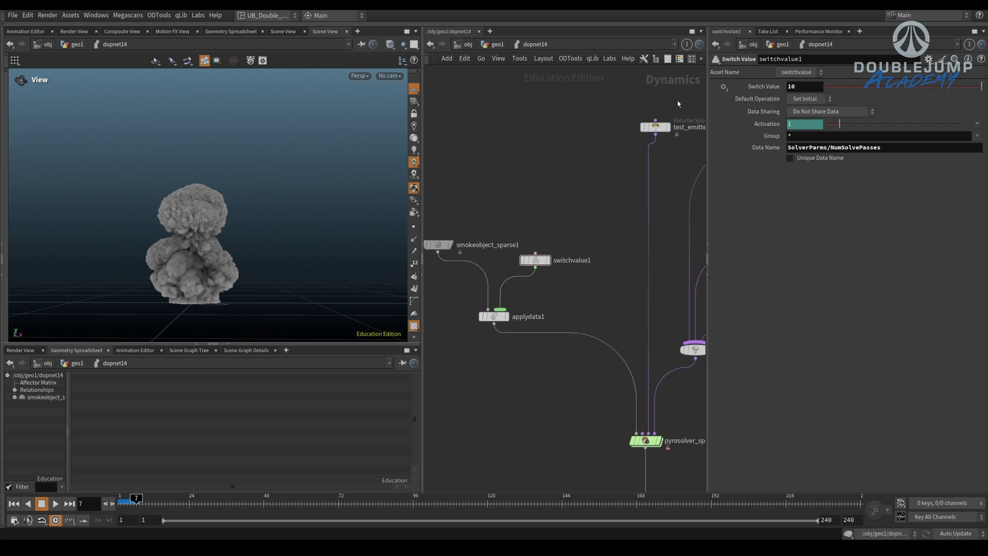
pyautogui.hotkey('ctrl', 'Up')
pyautogui.press('Up')
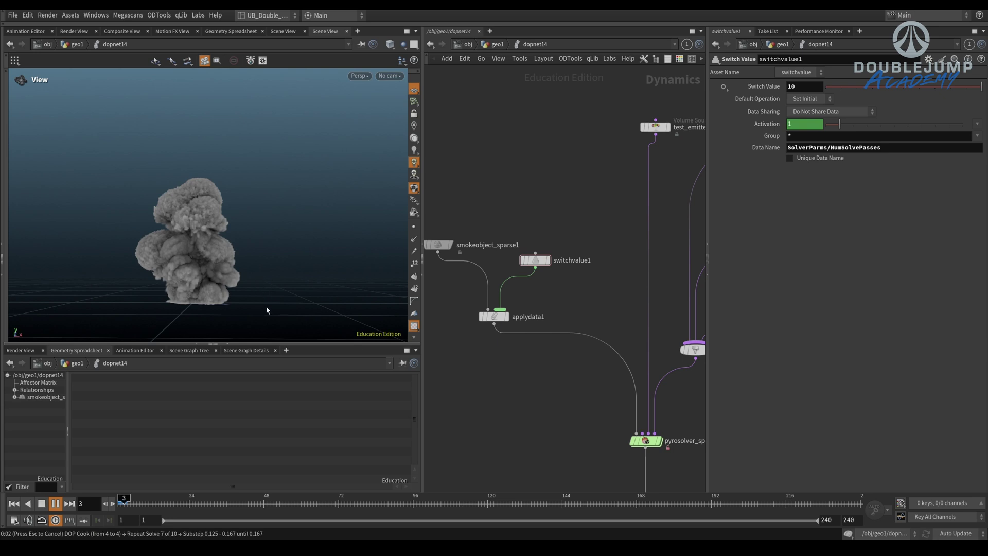
pyautogui.press('Escape')
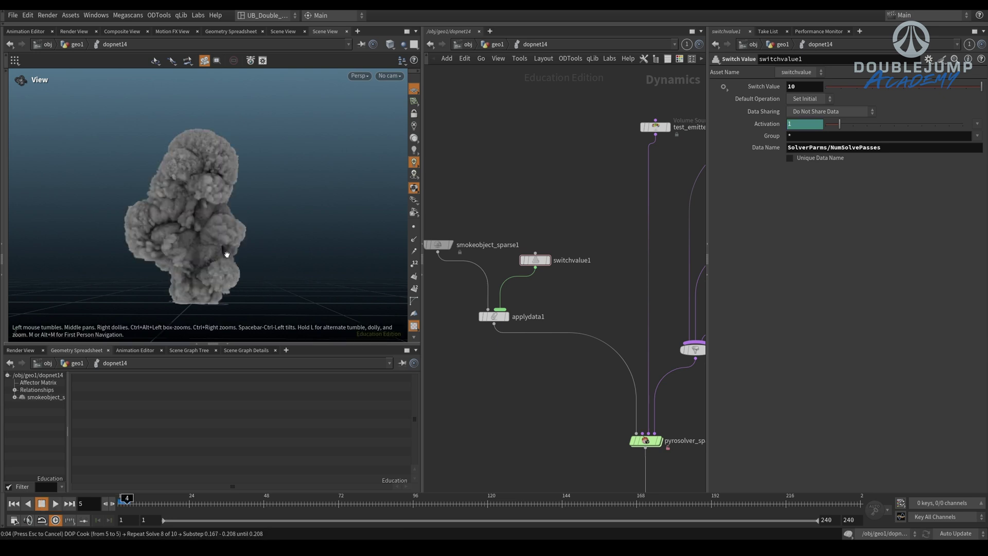
# - Review the ten-pass simulation in a flipbook, stop it, and return to the first frame
pyautogui.press('Left')
pyautogui.press('Left')
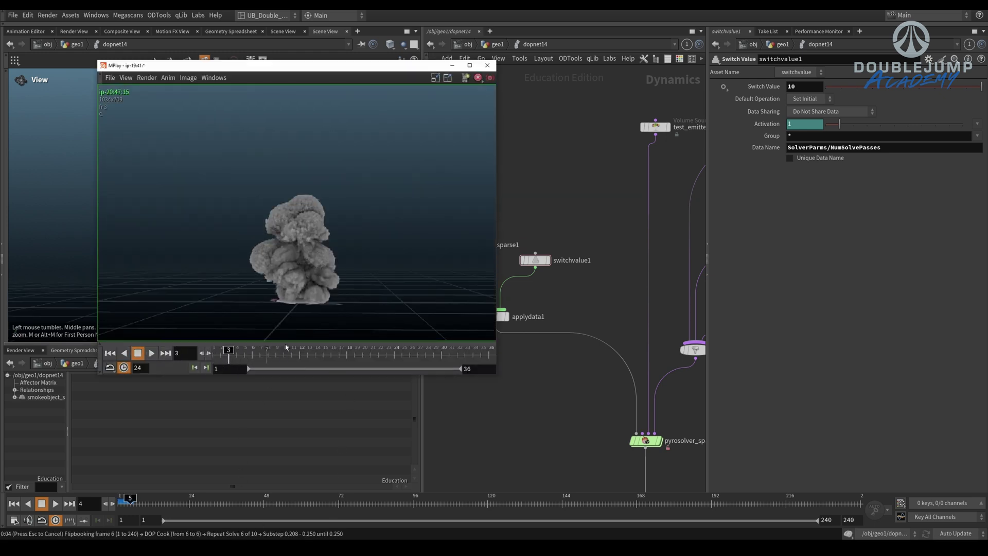
pyautogui.click(586, 217)
pyautogui.press('Escape')
pyautogui.moveTo(558, 233); pyautogui.dragTo(550, 223, button='middle')
pyautogui.hotkey('ctrl', 'Up')
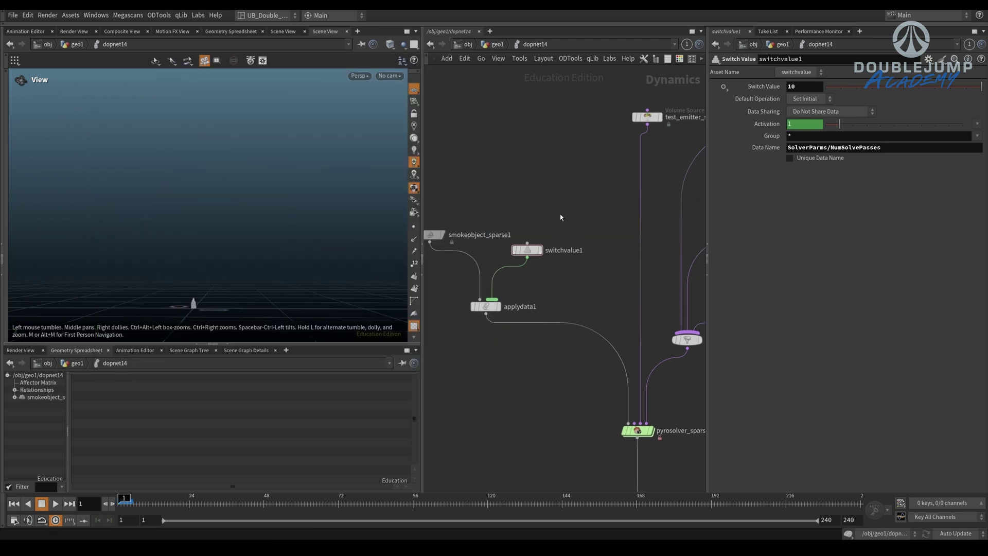
# - Keyframe the switch value to drop from 3 to 1 over the opening frames and set Default Operation to Set Always
pyautogui.keyDown('alt'); pyautogui.click(766, 89); pyautogui.keyUp('alt')
pyautogui.press('Right')
pyautogui.press('Right')
pyautogui.press('Right')
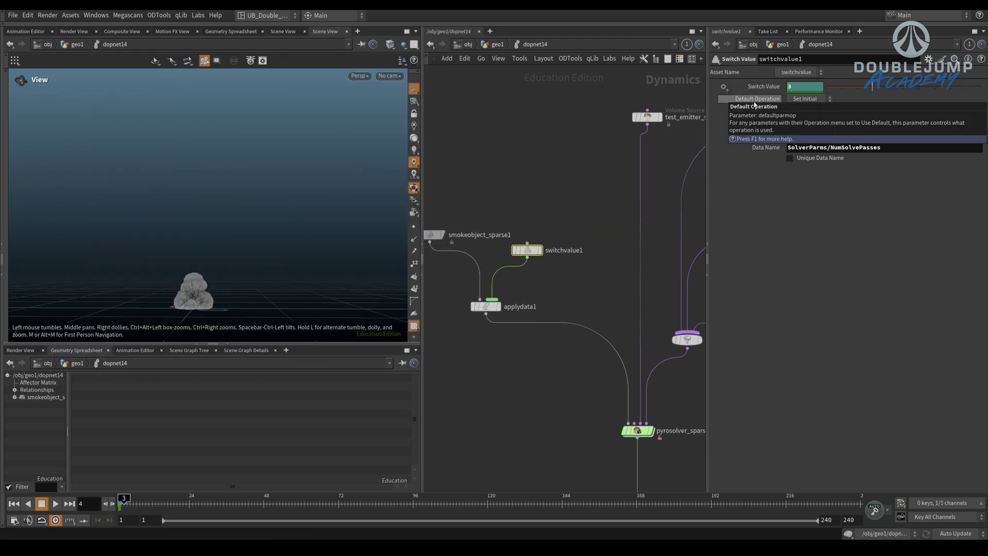
pyautogui.click(812, 99)
pyautogui.click(811, 121)
pyautogui.moveTo(558, 197); pyautogui.dragTo(554, 192, button='middle')
pyautogui.click(552, 196)
# - Replay the simulation with the animated solve passes and scrub through its flipbook to check the motion
pyautogui.hotkey('ctrl', 'Up')
pyautogui.press('Up')
pyautogui.press('Up')
pyautogui.hotkey('alt', 'f')
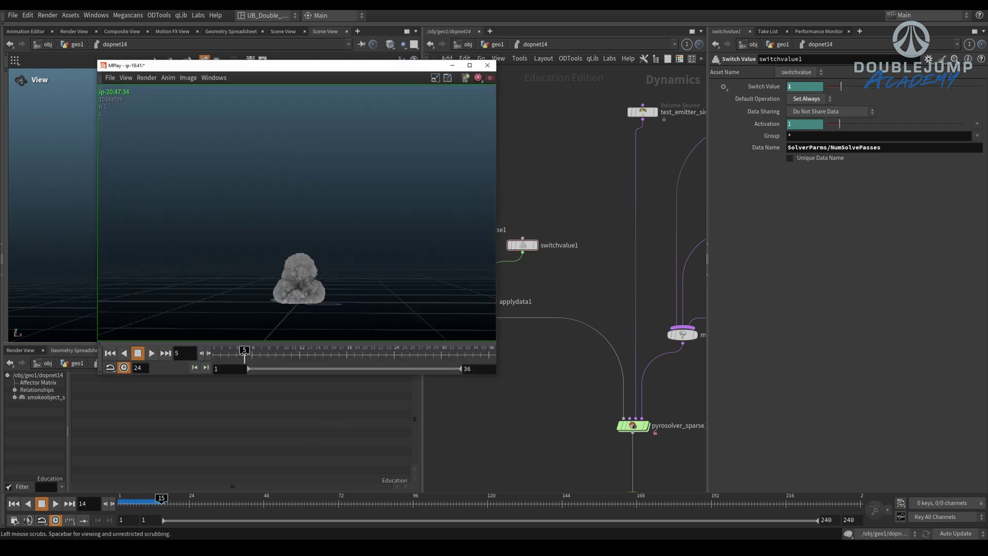
pyautogui.press('Up')
pyautogui.press('pagedown')
pyautogui.press('Up')
pyautogui.moveTo(271, 351); pyautogui.dragTo(212, 359)
pyautogui.click(226, 356)
pyautogui.press('Up')
pyautogui.click(567, 294)
pyautogui.press('Escape')
pyautogui.moveTo(546, 271); pyautogui.dragTo(550, 269, button='middle')
# - Clear the keyframes from the switch value and rearrange the smokeobject_sparse1, switchvalue1 and applydata1 nodes
pyautogui.keyDown('ctrl'); pyautogui.keyDown('shift'); pyautogui.click(801, 90); pyautogui.keyUp('shift'); pyautogui.keyUp('ctrl')
pyautogui.moveTo(572, 216); pyautogui.dragTo(313, 157, button='middle')
pyautogui.moveTo(547, 311); pyautogui.dragTo(541, 245)
pyautogui.press('b')
pyautogui.moveTo(458, 278); pyautogui.dragTo(505, 278, button='middle')
pyautogui.moveTo(476, 278); pyautogui.dragTo(475, 300)
pyautogui.moveTo(535, 258); pyautogui.dragTo(771, 313, button='middle')
pyautogui.moveTo(452, 223); pyautogui.dragTo(453, 188)
pyautogui.moveTo(576, 223); pyautogui.dragTo(514, 313)
pyautogui.moveTo(628, 281)
pyautogui.mouseDown(button='middle')
pyautogui.moveTo(472, 252)
pyautogui.moveTo(617, 278)
pyautogui.mouseUp(button='middle')
pyautogui.click(576, 270)
pyautogui.moveTo(498, 296); pyautogui.dragTo(471, 297)
pyautogui.moveTo(570, 222); pyautogui.dragTo(506, 269)
pyautogui.moveTo(540, 239); pyautogui.dragTo(508, 240)
# - Select the SKADOOSH_turbulence_masked_temperature node and replay the simulation from the first frame to check its acceleration
pyautogui.moveTo(690, 285); pyautogui.dragTo(535, 287, button='middle')
pyautogui.moveTo(587, 259); pyautogui.dragTo(525, 316)
pyautogui.hotkey('ctrl', 'Up')
pyautogui.press('Up')
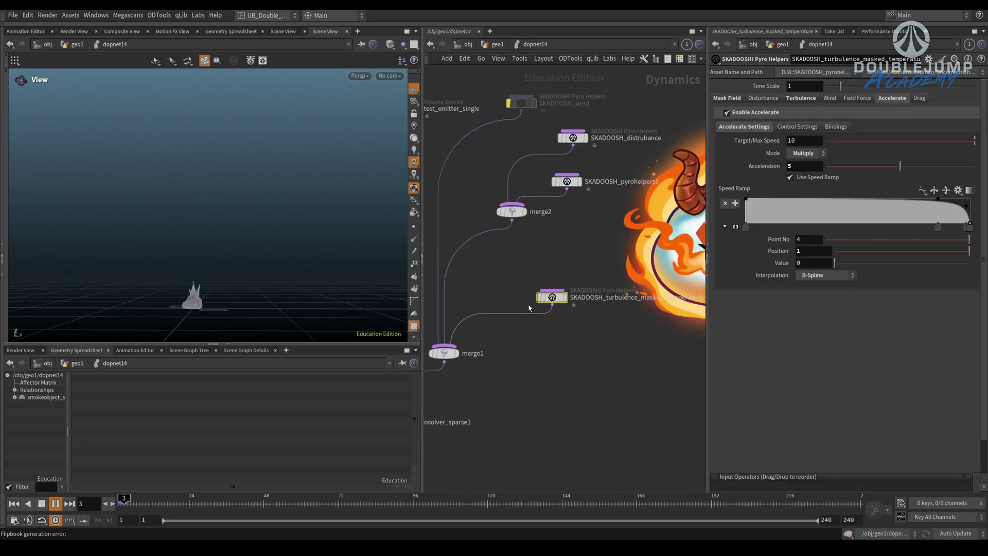
pyautogui.press('Up')
pyautogui.scroll(2, 577, 263)
pyautogui.moveTo(544, 305); pyautogui.dragTo(520, 316)
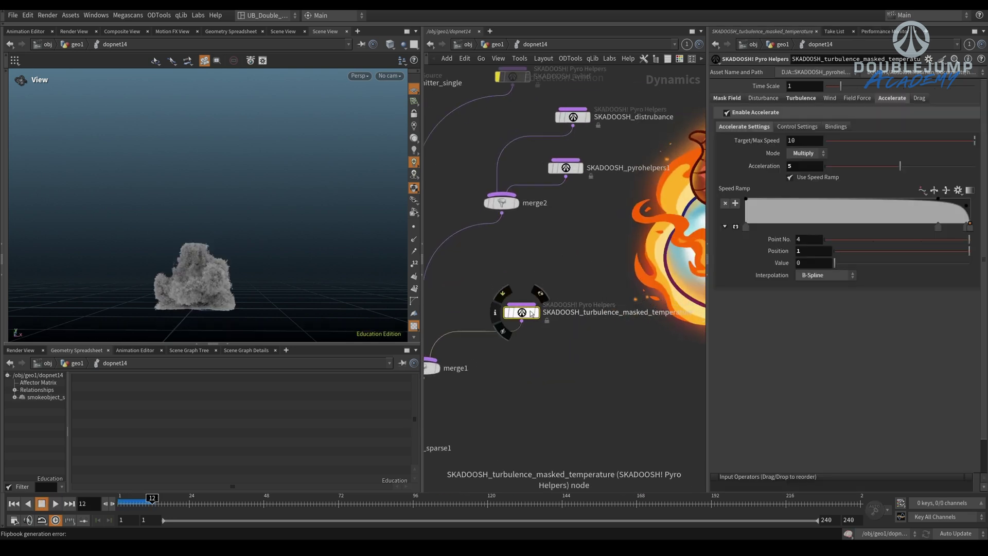
# - Add an Accelerate control field on the masked turbulence helper, using temperature with a Control Min of 0.3
pyautogui.moveTo(548, 276); pyautogui.dragTo(566, 244, button='middle')
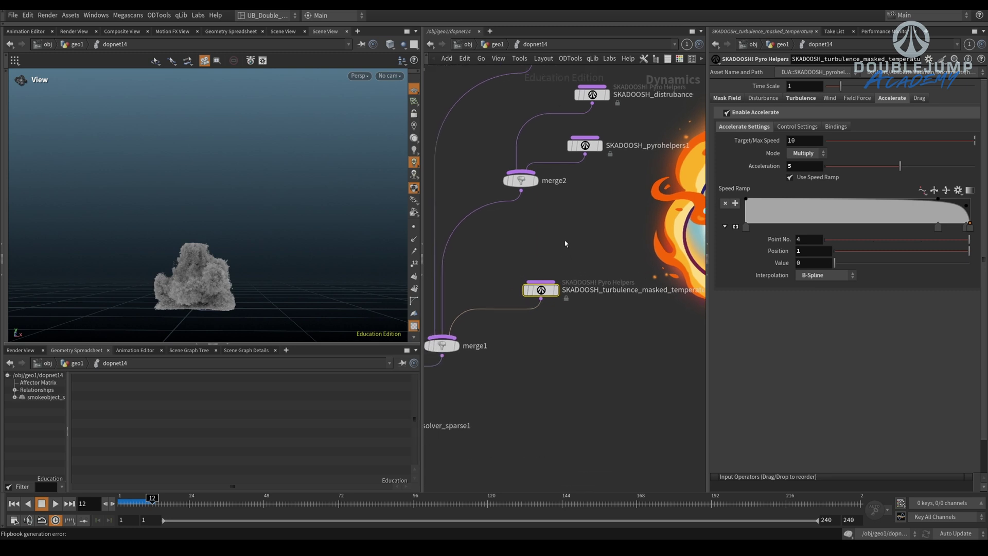
pyautogui.click(796, 128)
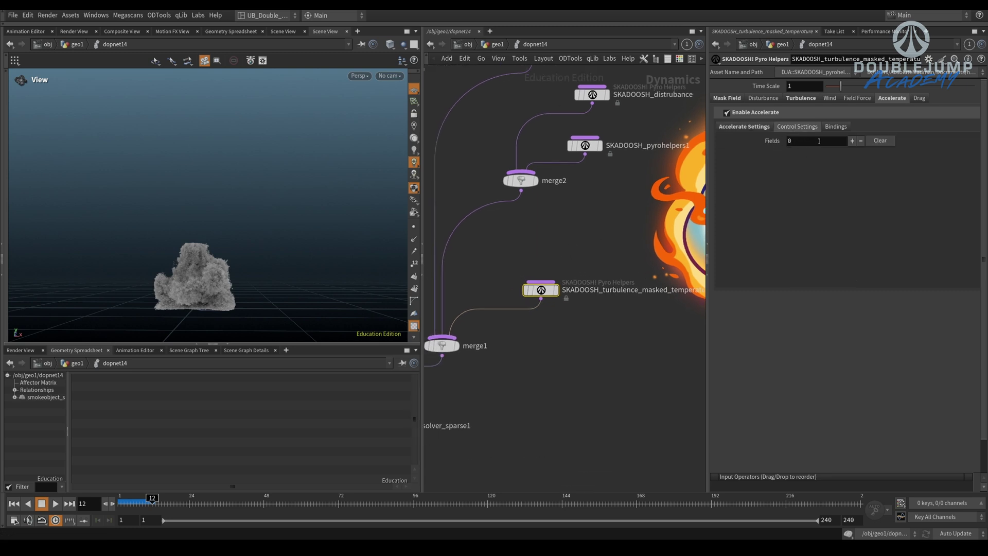
pyautogui.click(853, 141)
pyautogui.click(846, 165)
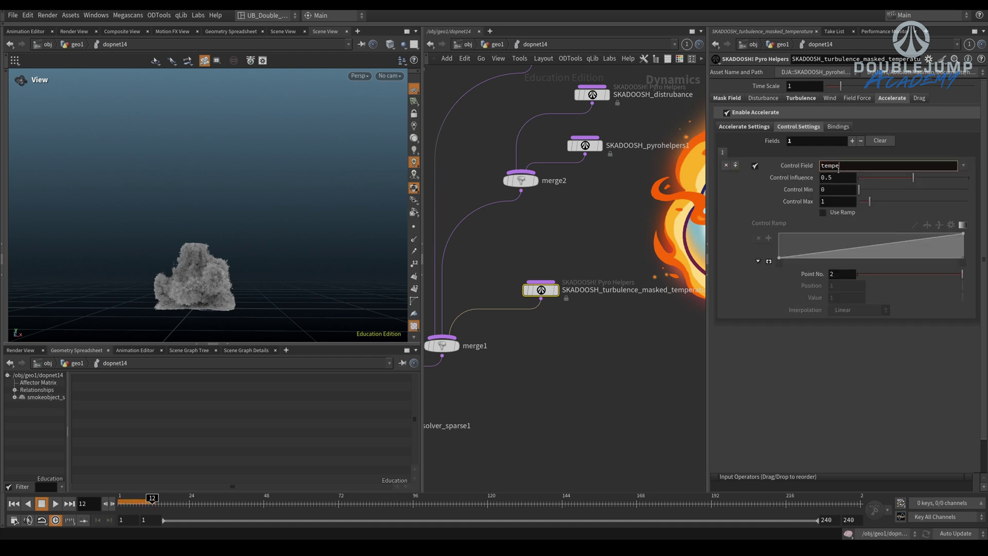
pyautogui.write('temperature')
pyautogui.press('Return')
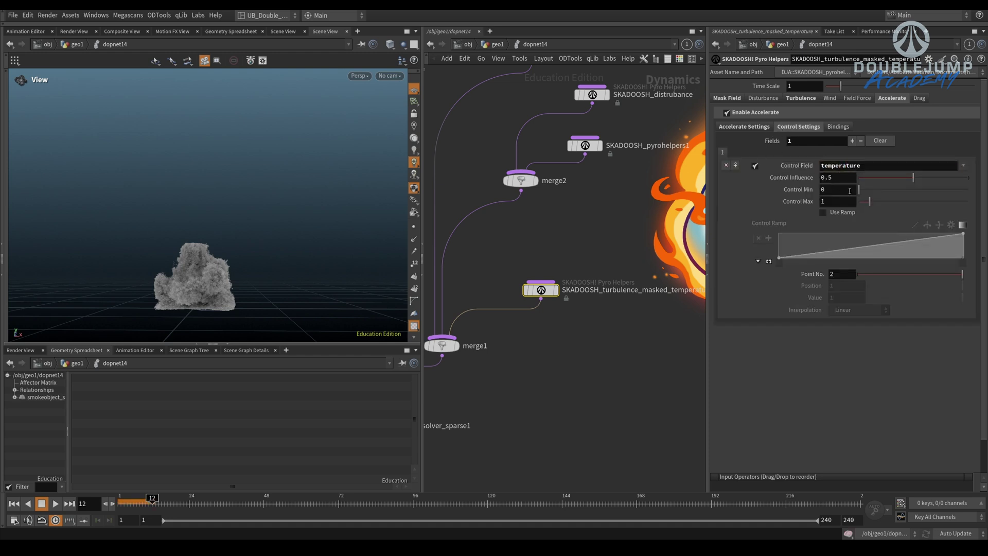
pyautogui.write('0.3')
pyautogui.press('Tab')
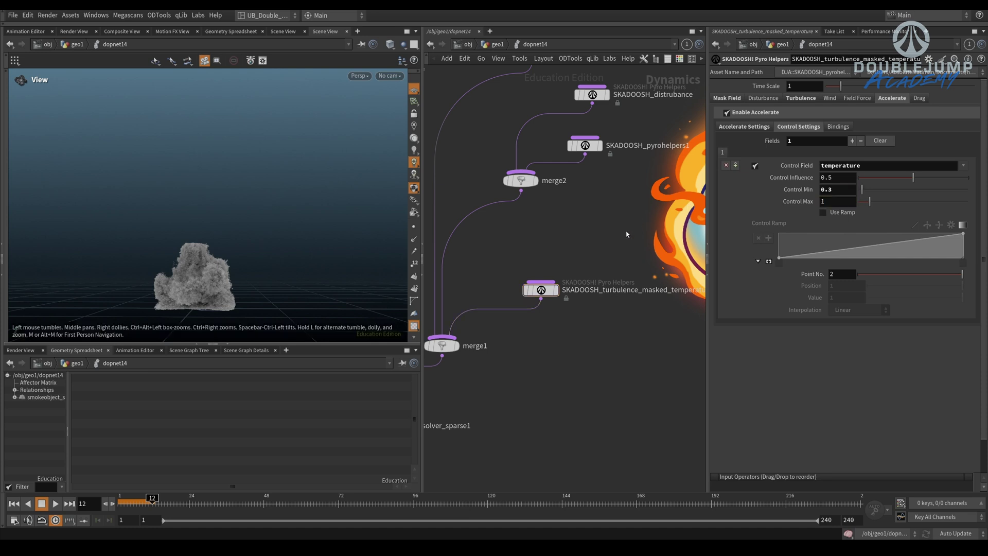
# - Return to the Accelerate settings and replay the simulation to check the temperature-controlled acceleration
pyautogui.moveTo(690, 206); pyautogui.dragTo(652, 202, button='middle')
pyautogui.click(744, 126)
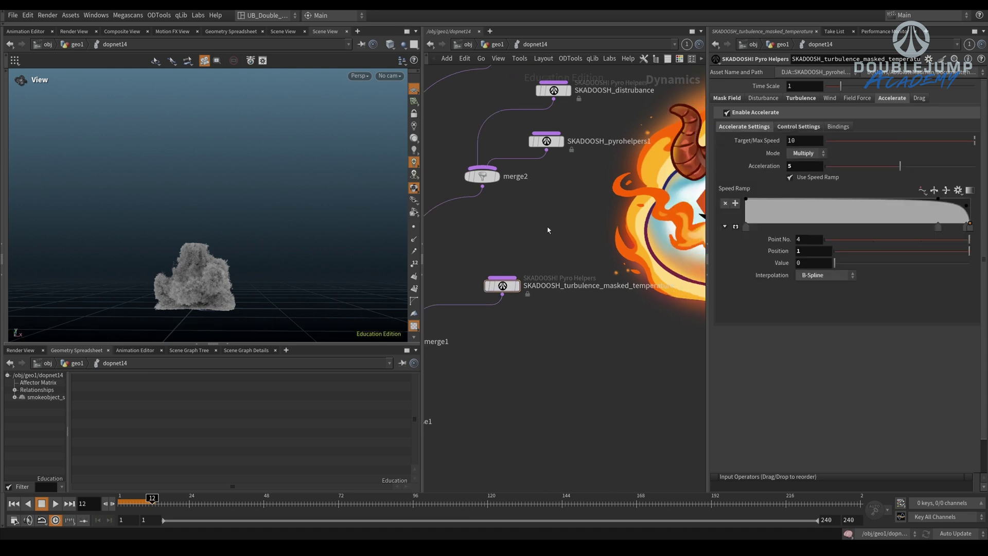
pyautogui.hotkey('ctrl', 'Up')
pyautogui.press('Up')
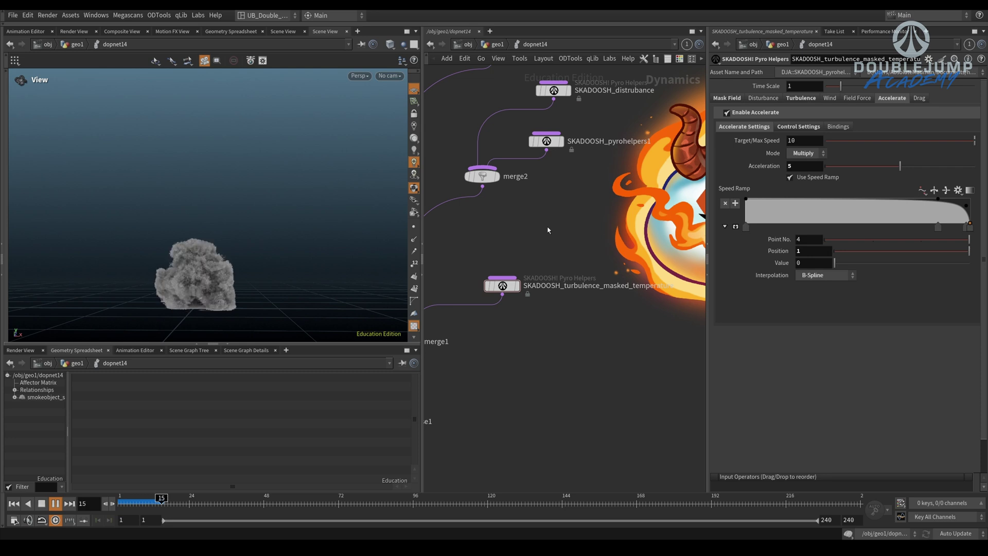
pyautogui.press('Up')
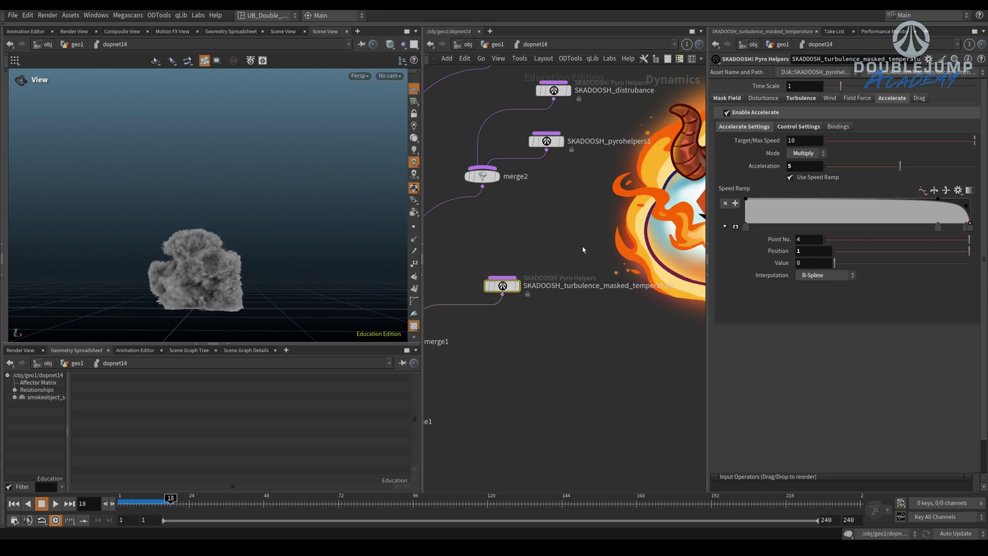
# - Set the Accelerate Target/Max Speed to 50 and replay the simulation from the first frame
pyautogui.hotkey('shift', 'Tab')
pyautogui.hotkey('ctrl', 'Up')
pyautogui.press('Up')
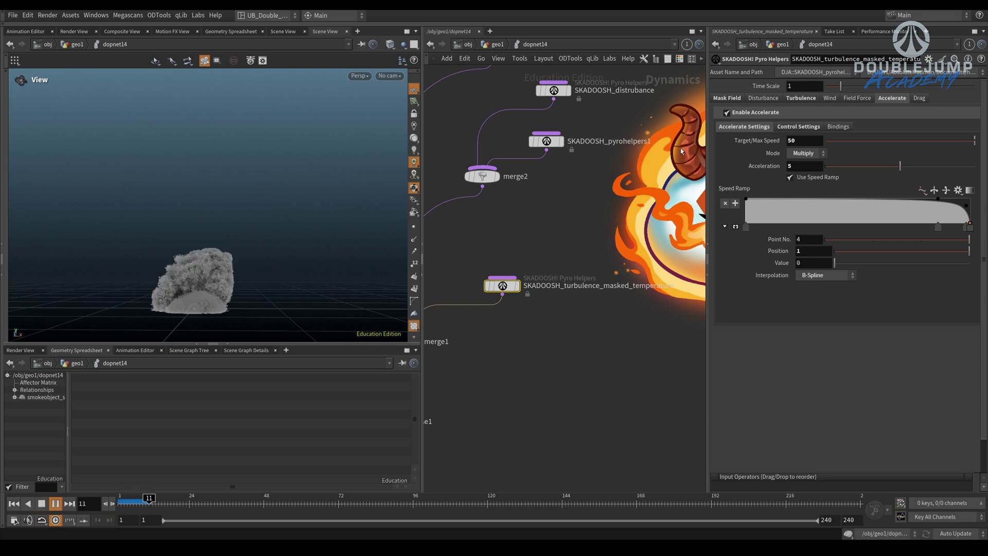
# - Set the temperature field's Control Influence to 1 and replay the simulation from the first frame
pyautogui.click(799, 127)
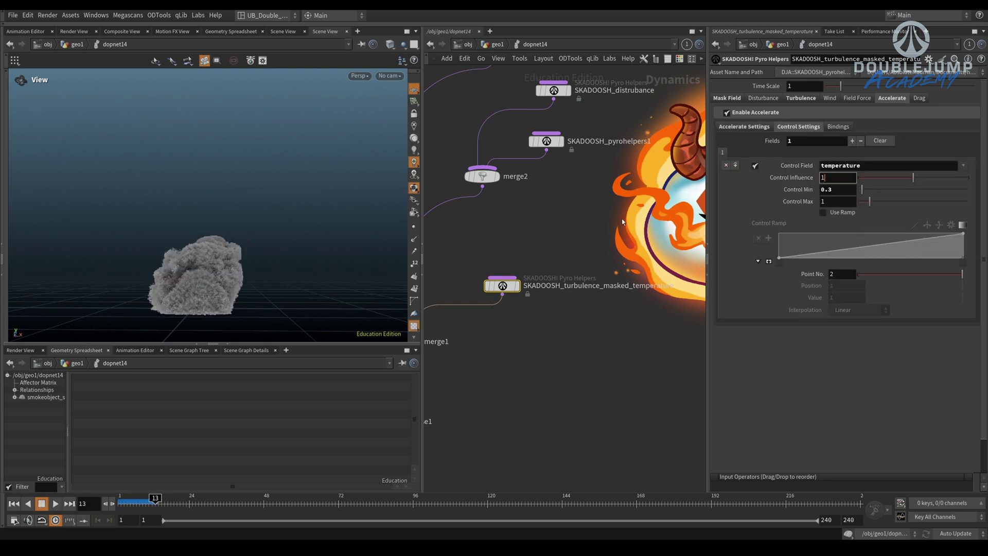
pyautogui.hotkey('ctrl', 'Up')
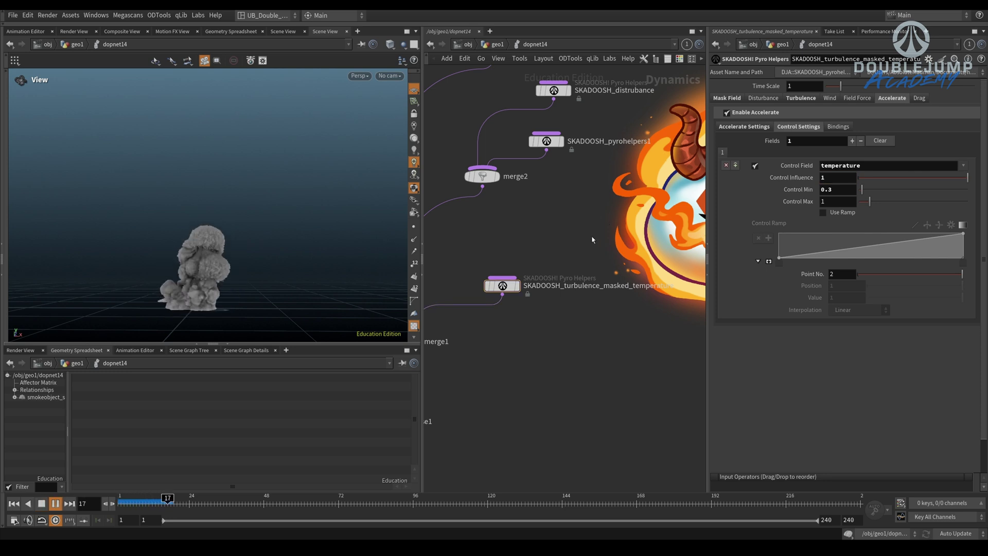
pyautogui.press('Up')
# - Set the Acceleration to 15 and replay the simulation from the first frame
pyautogui.click(505, 287)
pyautogui.click(750, 129)
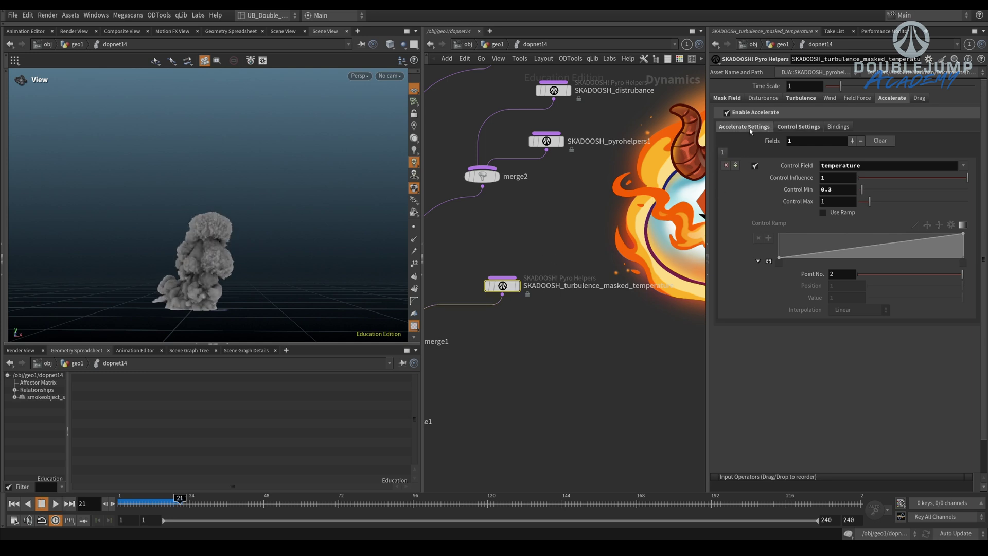
pyautogui.click(746, 127)
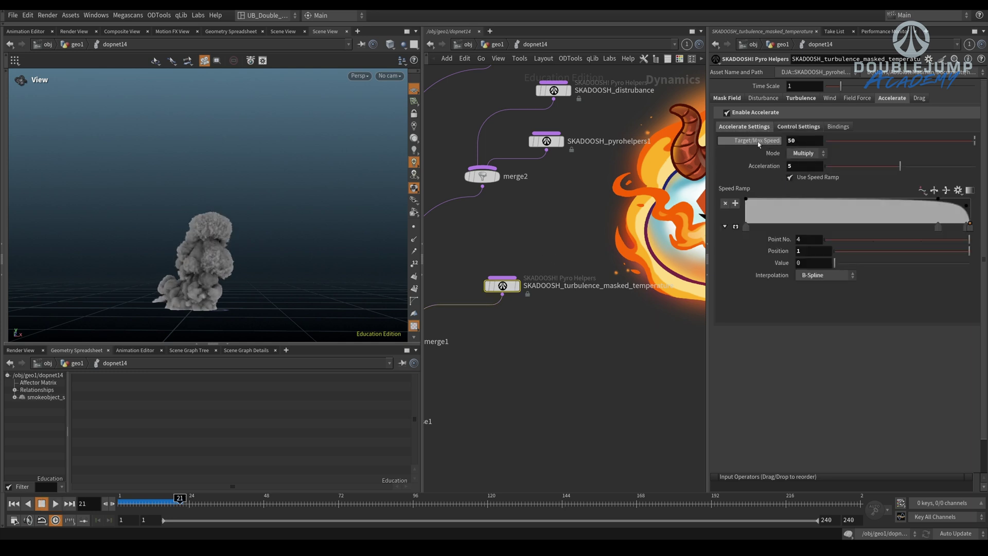
pyautogui.scroll(4, 273, 261)
pyautogui.click(795, 164)
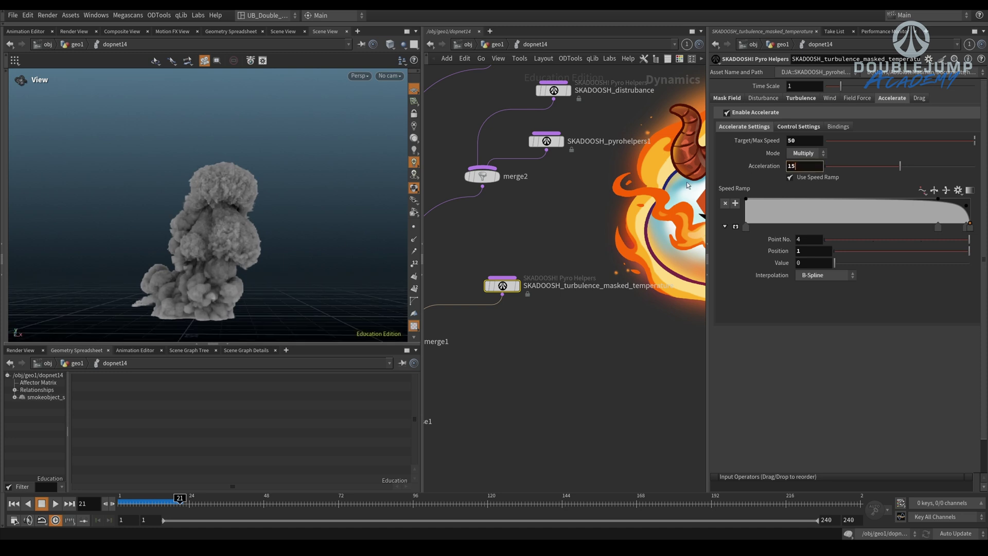
pyautogui.write('15')
pyautogui.press('Return')
pyautogui.hotkey('ctrl', 'Up')
pyautogui.press('Up')
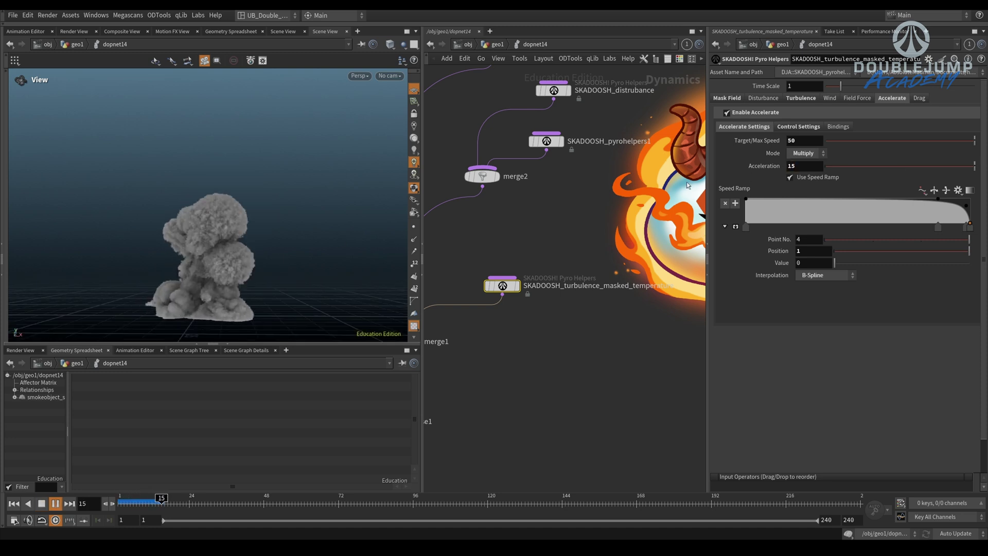
pyautogui.press('Up')
# - Make a flipbook of the accelerated explosion and play it back to check the motion
pyautogui.hotkey('ctrl', 'Up')
pyautogui.press('Right')
pyautogui.press('Right')
pyautogui.press('Right')
pyautogui.press('Right')
pyautogui.press('Right')
pyautogui.press('Right')
pyautogui.press('Right')
pyautogui.press('Right')
pyautogui.press('Right')
pyautogui.press('Right')
pyautogui.press('Right')
pyautogui.press('Right')
pyautogui.press('Right')
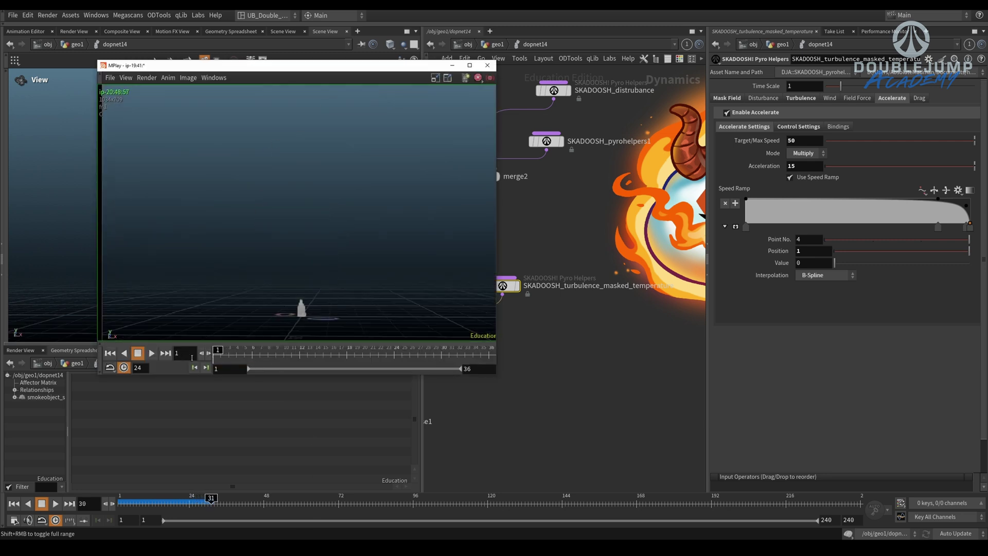
pyautogui.click(151, 353)
pyautogui.click(559, 353)
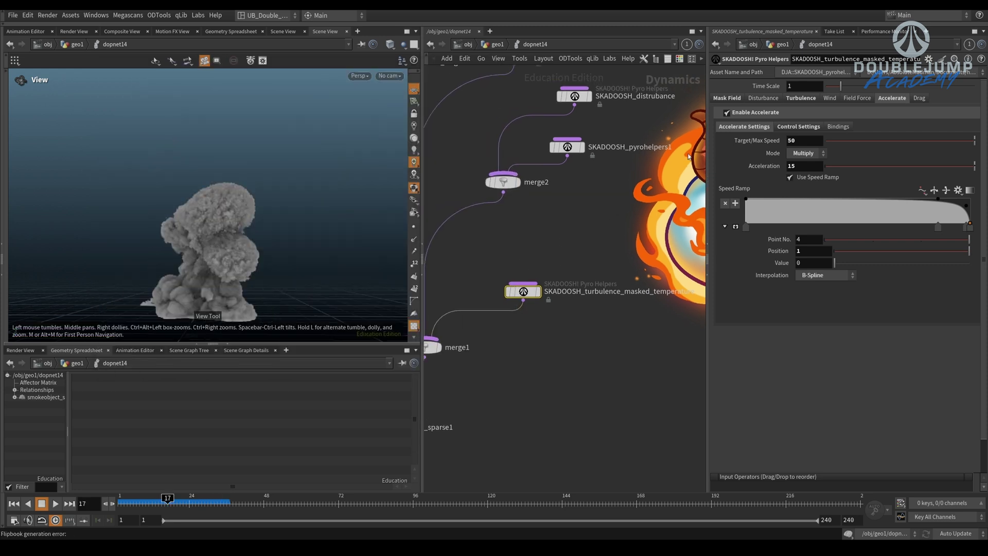
# - Disable Turbulence and Accelerate on the masked turbulence helper and return to the first frame
pyautogui.click(727, 98)
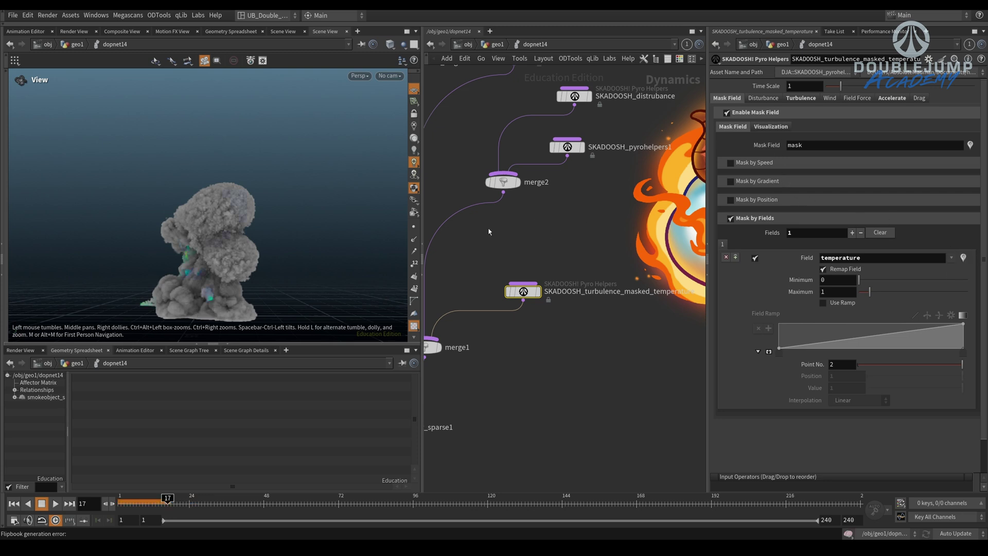
pyautogui.click(801, 98)
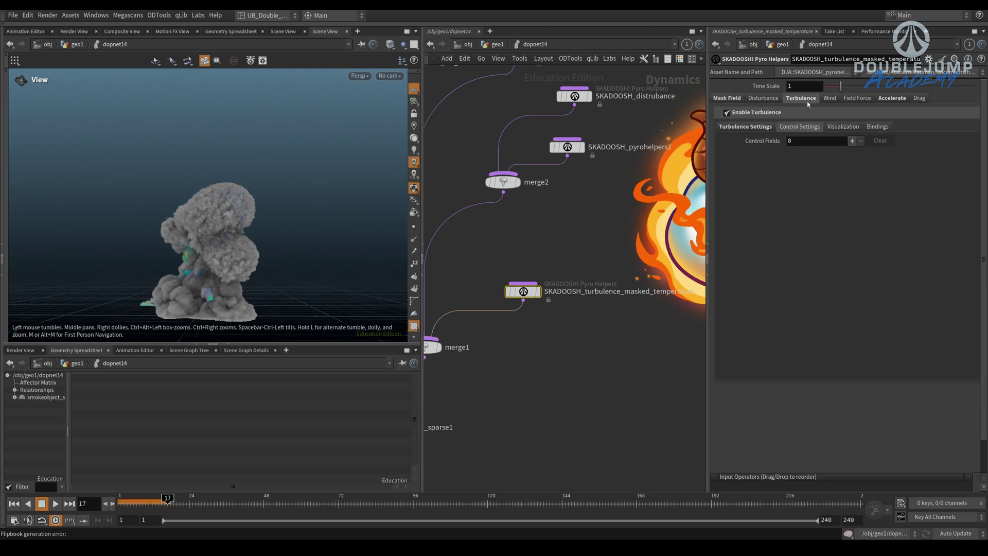
pyautogui.click(892, 98)
pyautogui.hotkey('ctrl', 'Up')
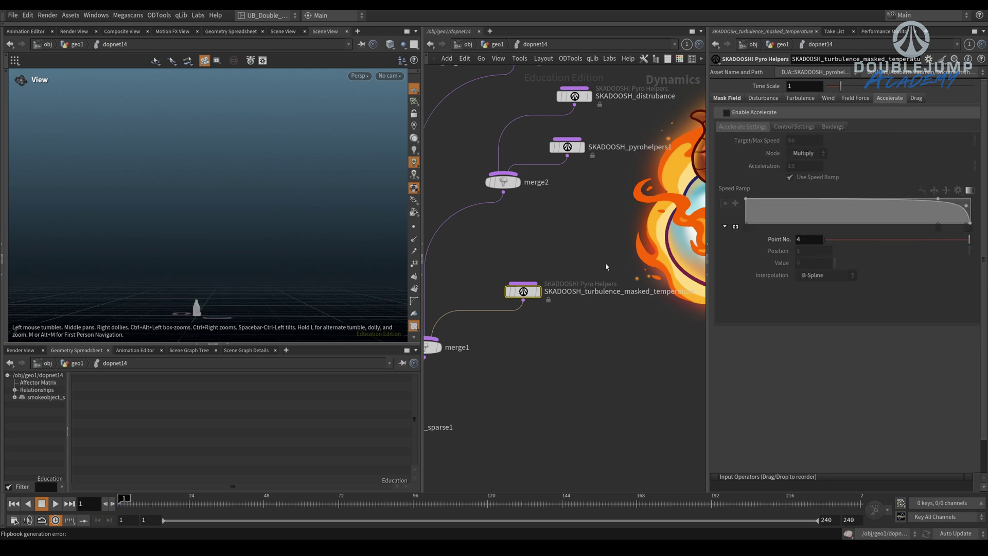
# - Hide the regular smoke display of smokeobject_sparse1 through its guide visualization settings
pyautogui.moveTo(585, 265); pyautogui.dragTo(644, 239, button='middle')
pyautogui.click(470, 154)
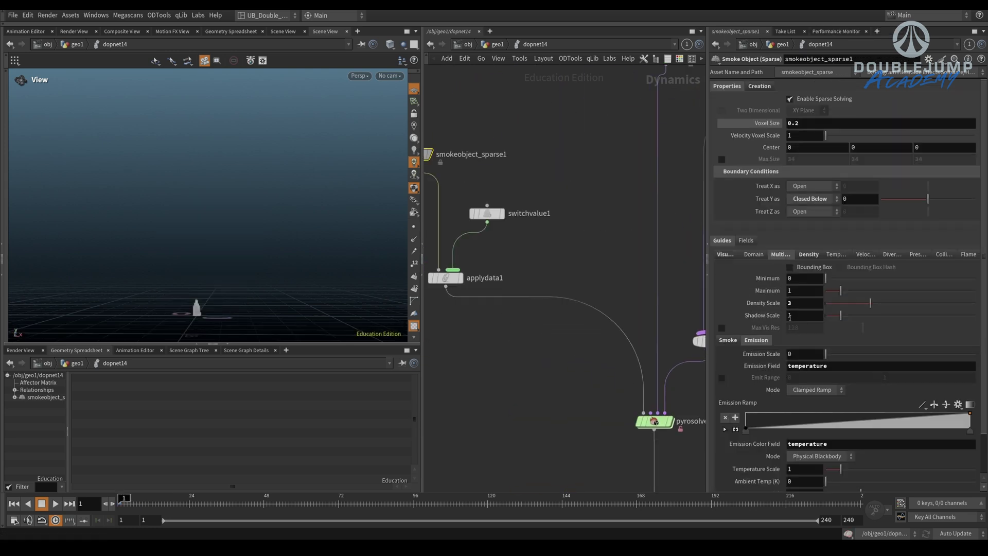
pyautogui.moveTo(623, 315); pyautogui.dragTo(364, 327, button='middle')
# - Set the helper's mask visualization Smoke Density to 10 and play the simulation to examine the temperature mask
pyautogui.moveTo(615, 249); pyautogui.dragTo(547, 299)
pyautogui.click(735, 99)
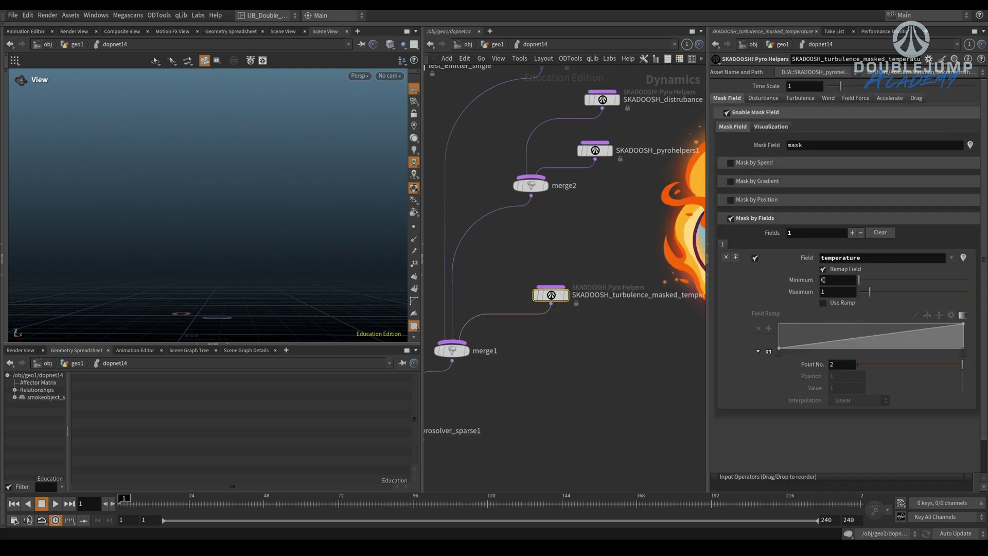
pyautogui.click(773, 127)
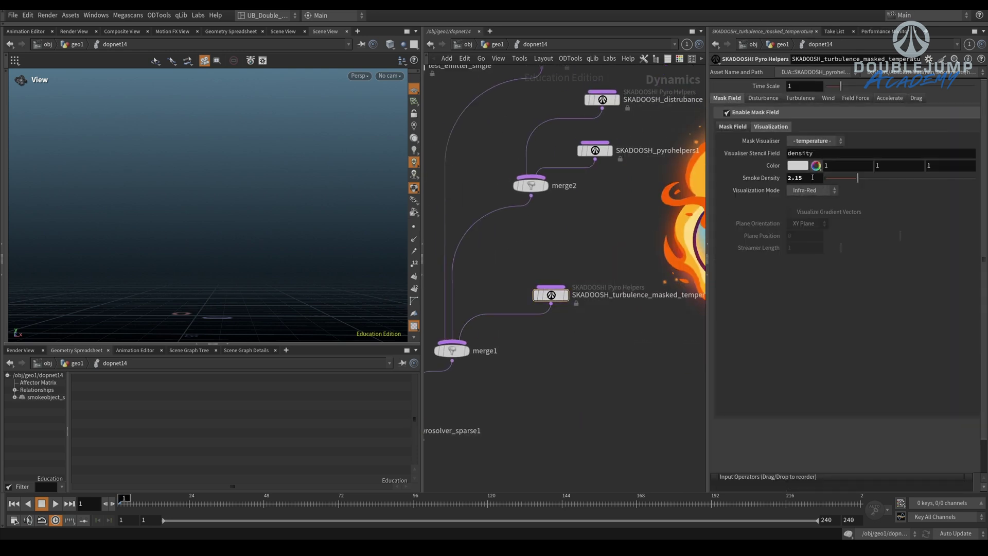
pyautogui.moveTo(580, 246); pyautogui.dragTo(584, 231, button='middle')
pyautogui.press('Up')
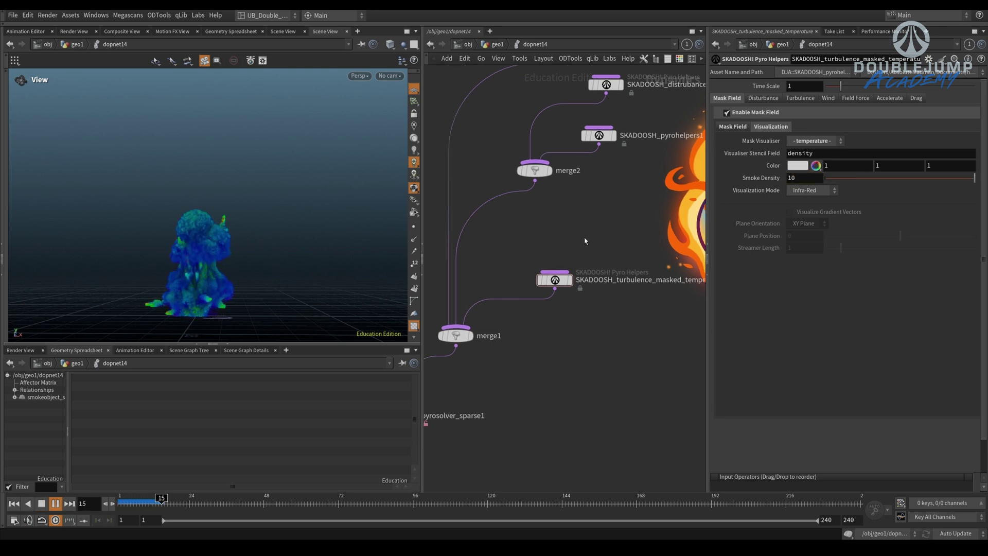
pyautogui.press('Up')
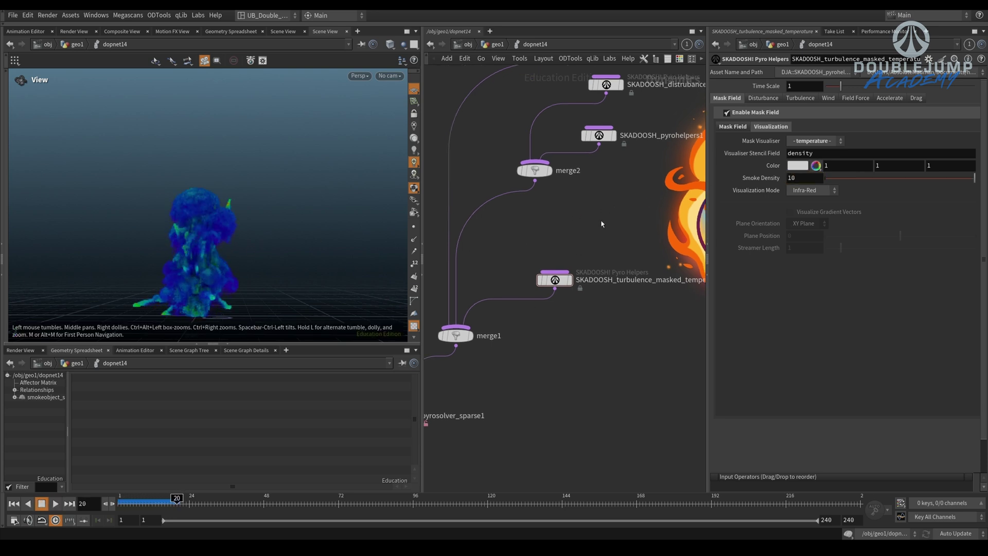
# - Set the masked turbulence helper's temperature remap to Minimum 0.3 and Maximum 3
pyautogui.moveTo(614, 213); pyautogui.dragTo(635, 194, button='middle')
pyautogui.click(733, 126)
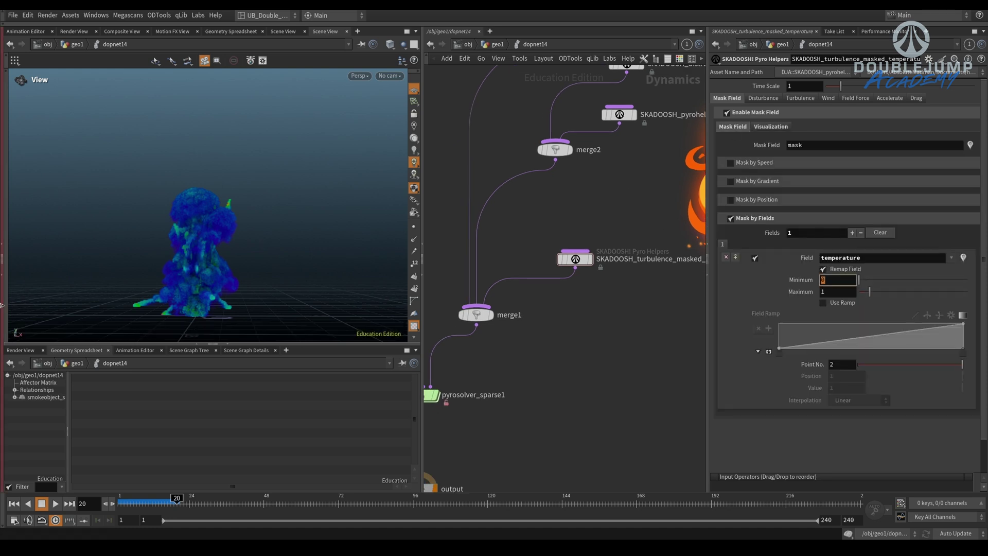
pyautogui.write('0.3')
pyautogui.press('Tab')
pyautogui.write('3')
pyautogui.press('Return')
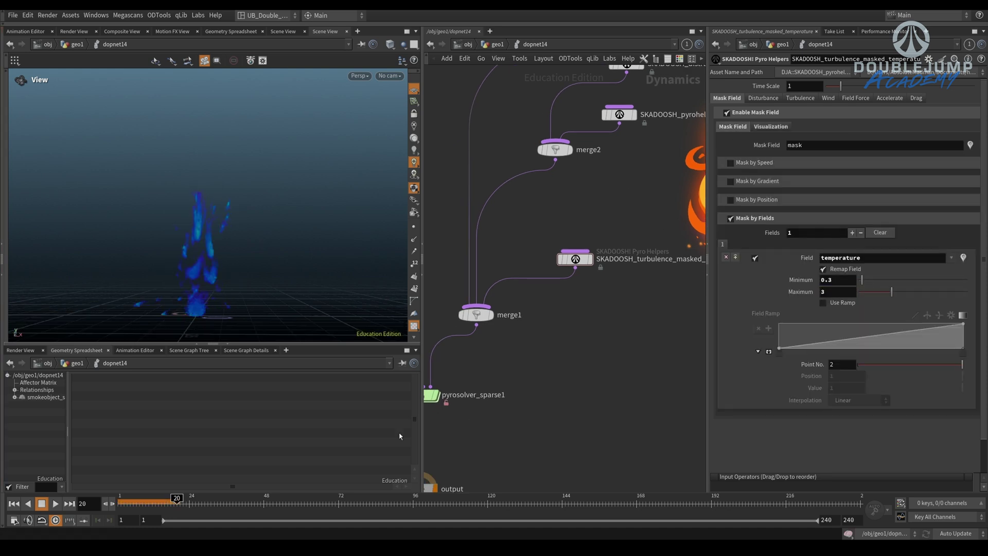
# - Scrub the early frames to check the mask, then restore the temperature remap Maximum to 1 and set Minimum to 0.3
pyautogui.moveTo(132, 501)
pyautogui.mouseDown()
pyautogui.moveTo(124, 502)
pyautogui.moveTo(164, 500)
pyautogui.moveTo(147, 499)
pyautogui.mouseUp()
pyautogui.press('Return')
pyautogui.click(122, 501)
pyautogui.press('Up')
pyautogui.press('Up')
pyautogui.moveTo(871, 281); pyautogui.dragTo(761, 284)
pyautogui.write('0.3')
pyautogui.press('Return')
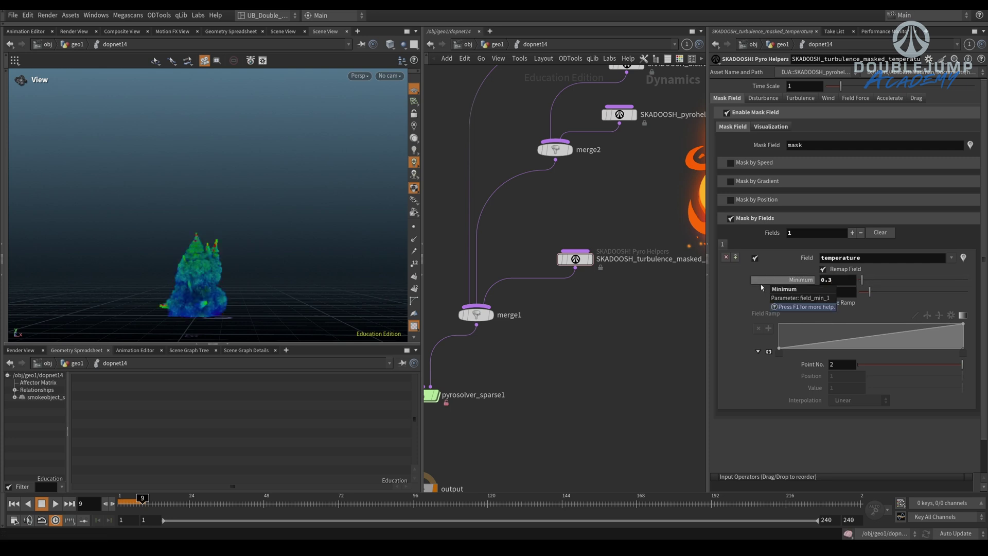
# - Enable the temperature field ramp, add a point near position 0.738 with value 0.238, and replay the mask from the first frame
pyautogui.click(837, 306)
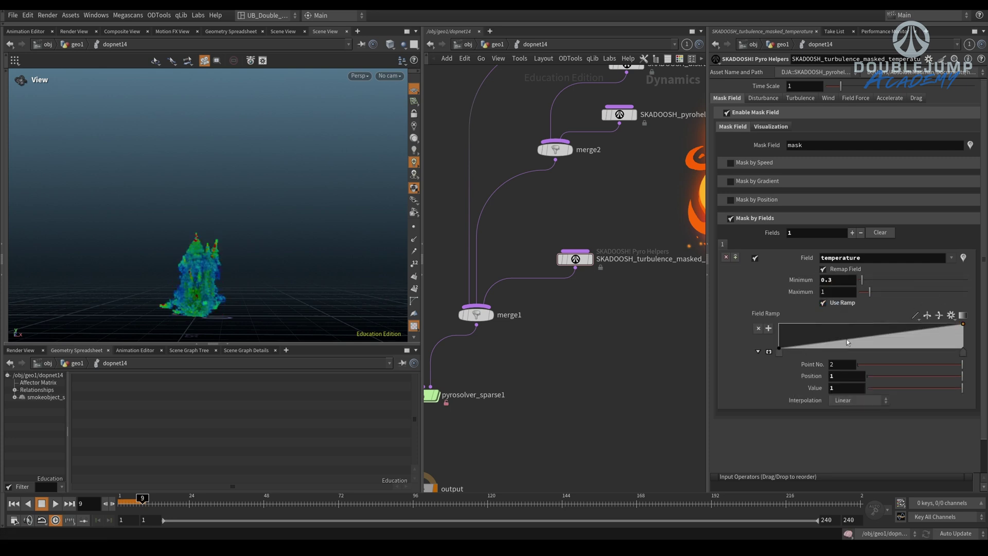
pyautogui.moveTo(897, 335); pyautogui.dragTo(913, 352)
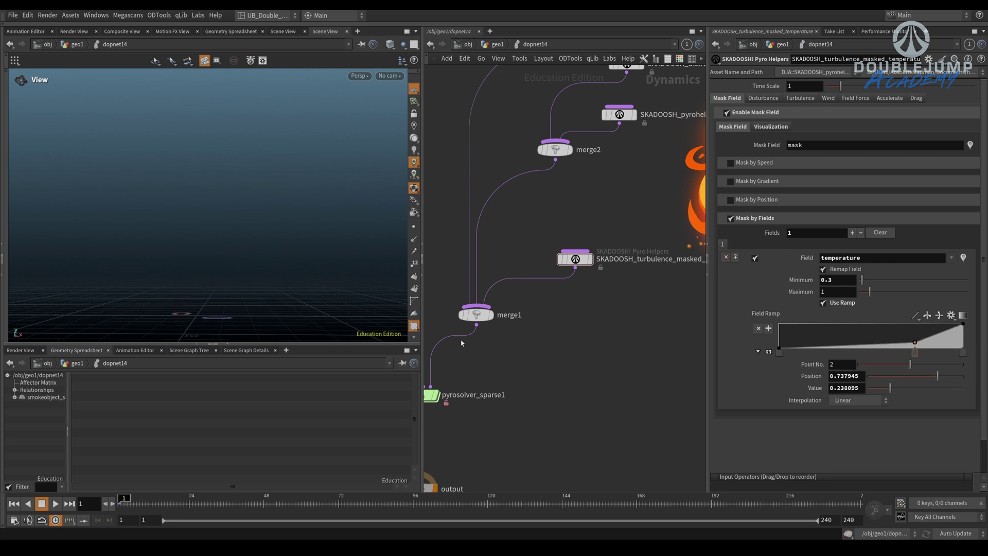
pyautogui.press('Up')
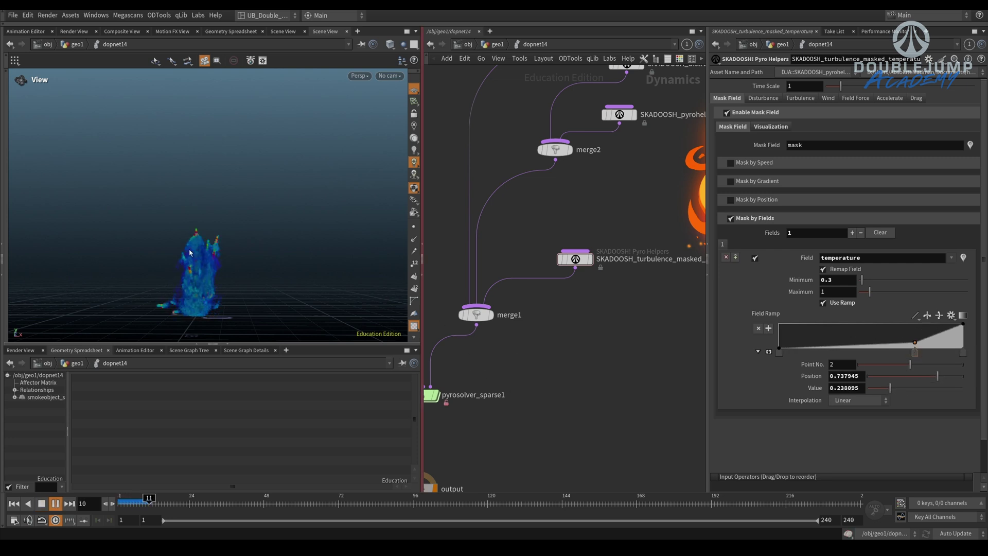
pyautogui.hotkey('ctrl', 'Up')
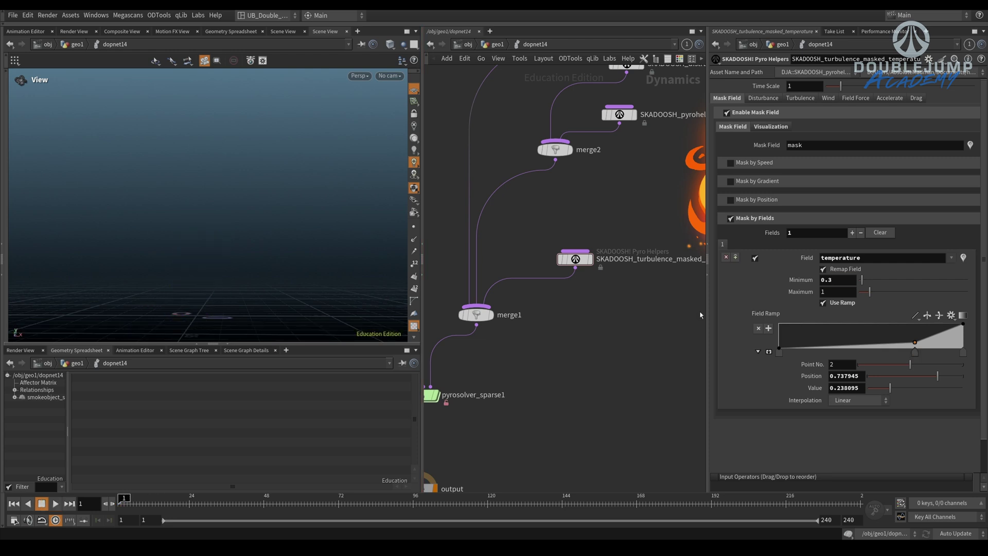
# - Enable Accelerate on the helper with mask as its Control Field and Control Influence 1, and play the simulation
pyautogui.moveTo(622, 311); pyautogui.dragTo(612, 307, button='middle')
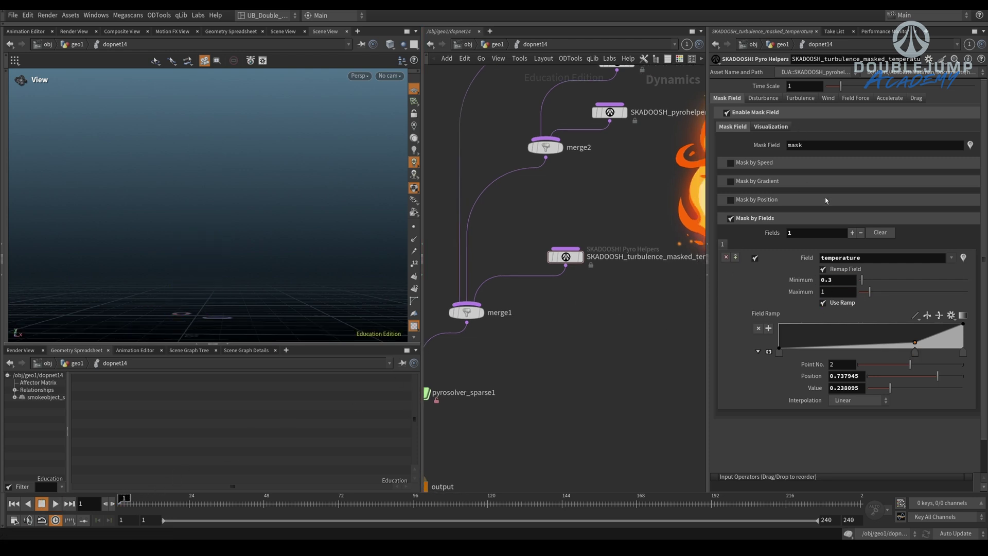
pyautogui.doubleClick(795, 146)
pyautogui.hotkey('ctrl', 'c')
pyautogui.click(890, 98)
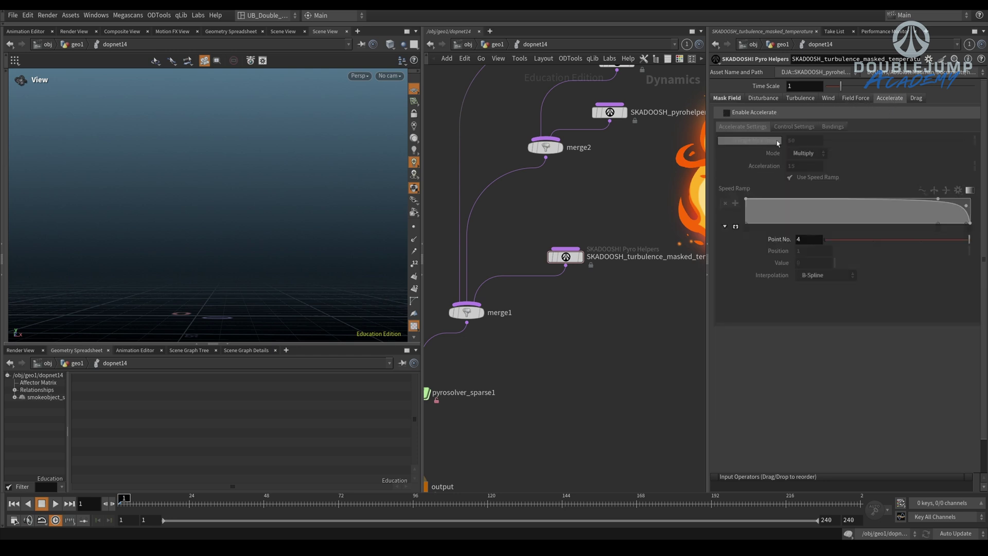
pyautogui.click(799, 127)
pyautogui.hotkey('ctrl', 'v')
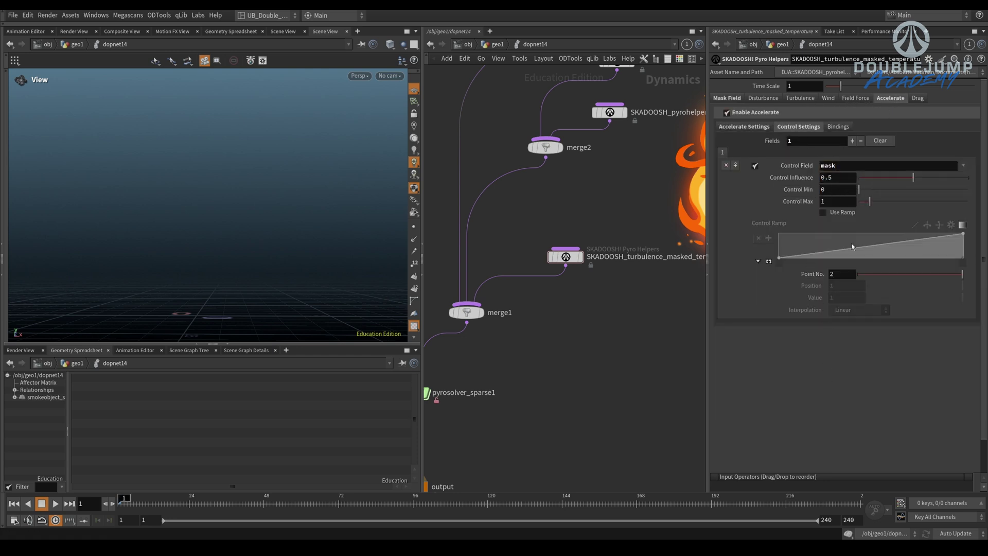
pyautogui.press('Up')
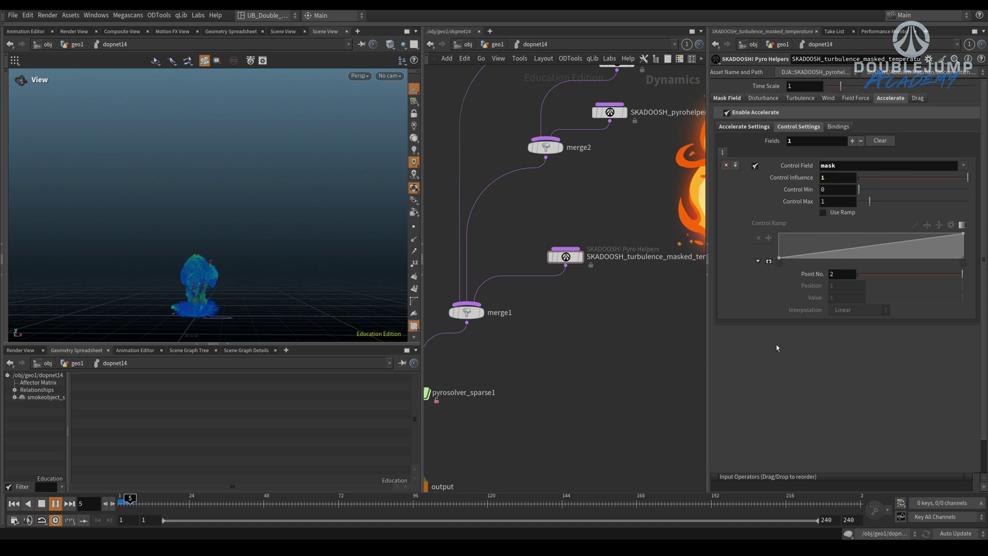
pyautogui.press('Up')
# - Turn the regular smoke display of smokeobject_sparse1 back on and reselect the masked turbulence helper
pyautogui.moveTo(449, 277); pyautogui.dragTo(739, 283, button='middle')
pyautogui.moveTo(601, 156); pyautogui.dragTo(471, 132)
pyautogui.moveTo(780, 307); pyautogui.dragTo(772, 307)
pyautogui.write('3')
pyautogui.moveTo(620, 246); pyautogui.dragTo(385, 247, button='middle')
pyautogui.moveTo(675, 222); pyautogui.dragTo(637, 265)
# - Turn off the helper's mask visualization by setting Mask Visualiser to None
pyautogui.click(734, 128)
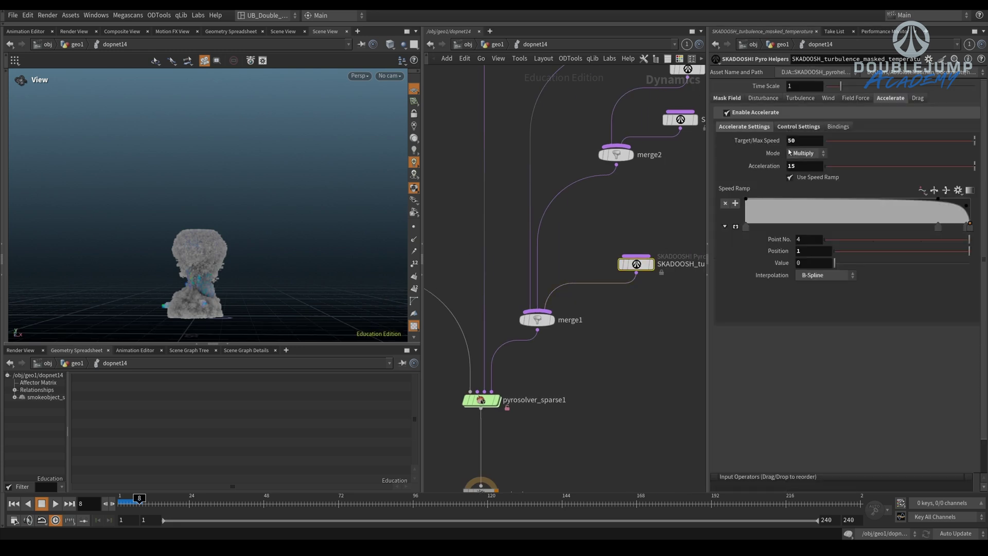
pyautogui.click(727, 97)
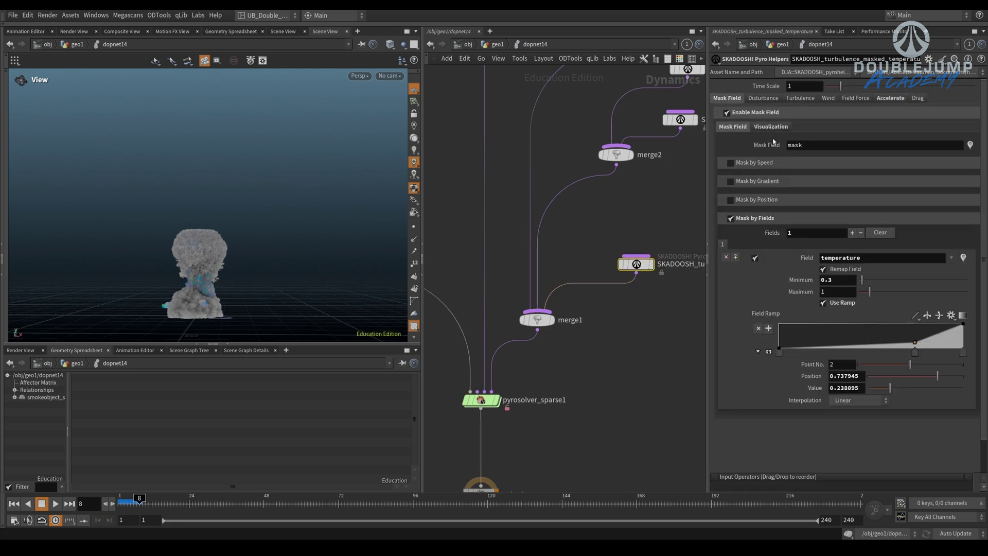
pyautogui.click(755, 126)
pyautogui.moveTo(691, 231); pyautogui.dragTo(569, 219, button='middle')
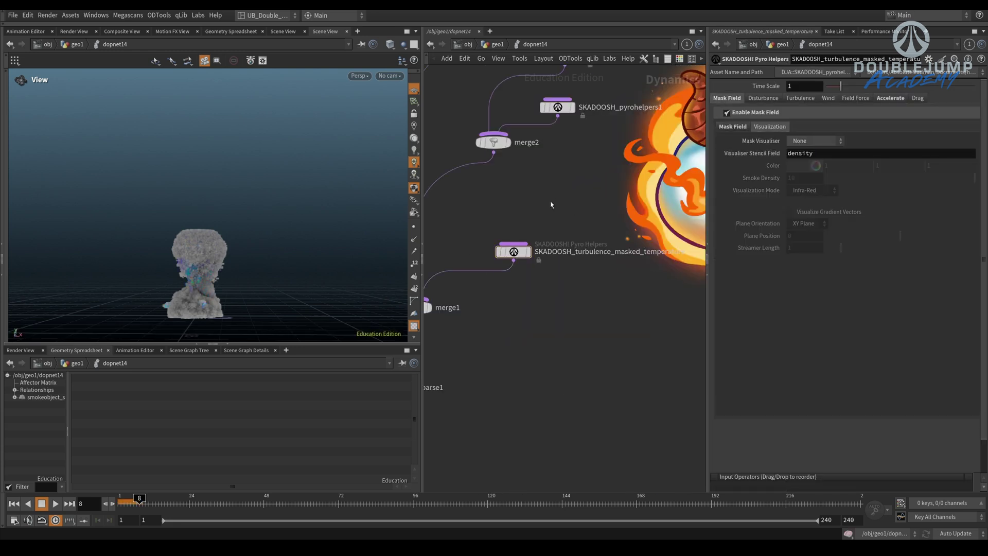
# - Play the mask-accelerated explosion from the first frame, then flipbook it and review the motion
pyautogui.hotkey('ctrl', 'Up')
pyautogui.press('Up')
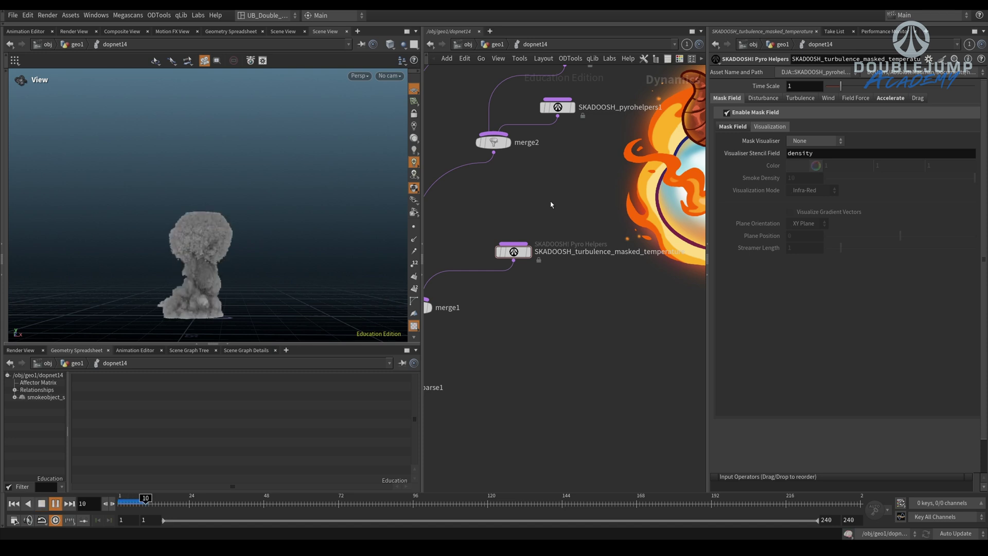
pyautogui.press('Up')
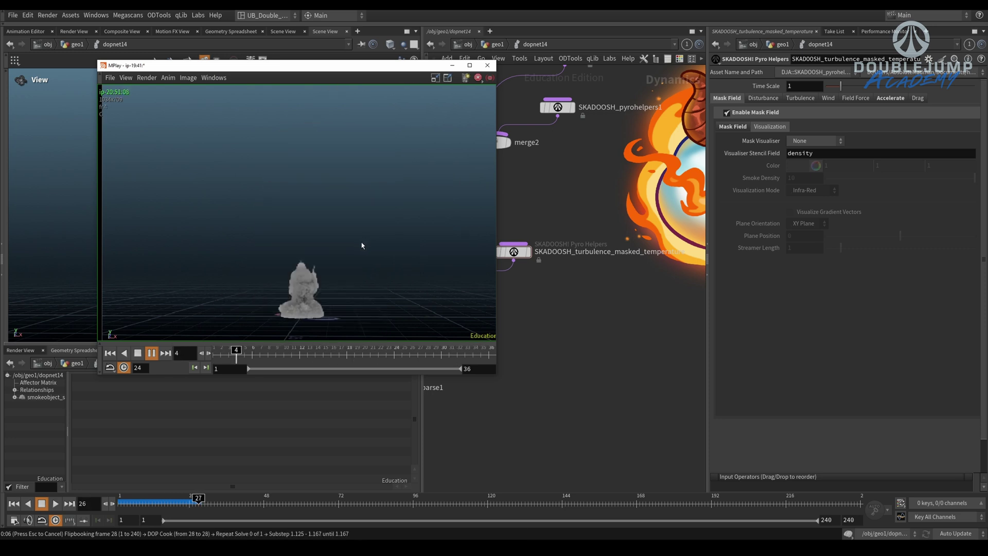
pyautogui.click(554, 308)
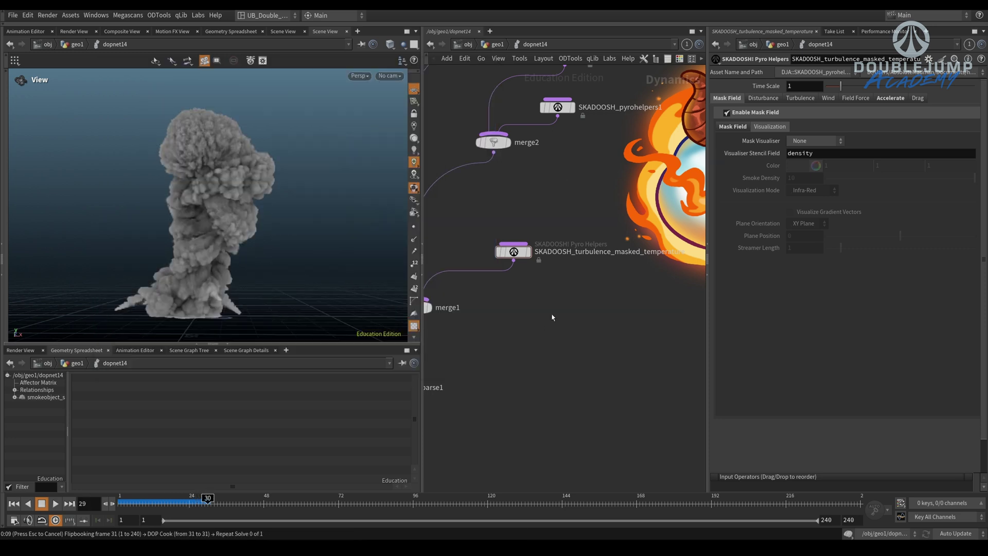
pyautogui.press('Escape')
pyautogui.moveTo(540, 193); pyautogui.dragTo(561, 209, button='middle')
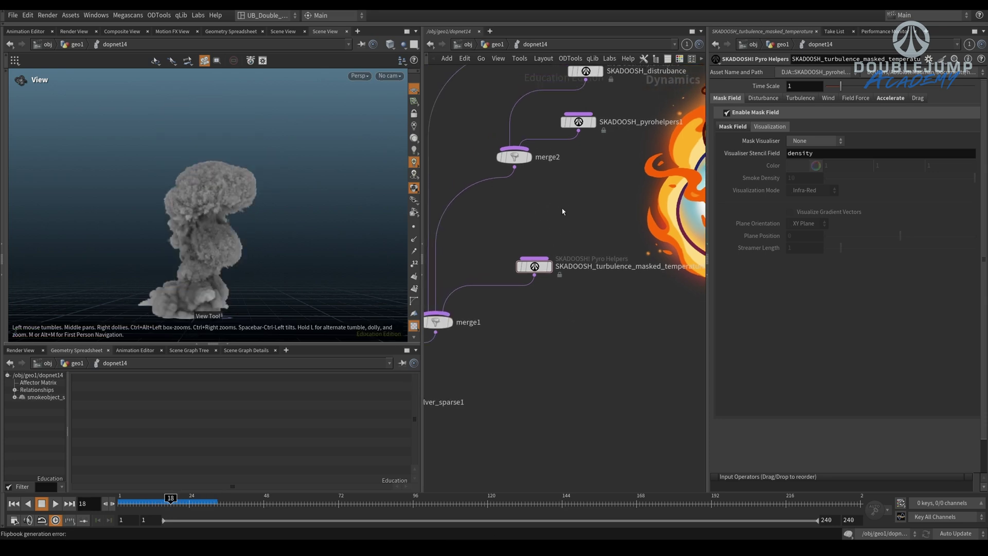
pyautogui.moveTo(534, 267); pyautogui.dragTo(546, 270)
pyautogui.moveTo(546, 271); pyautogui.dragTo(561, 331, button='middle')
pyautogui.moveTo(459, 384)
pyautogui.mouseDown()
pyautogui.moveTo(452, 412)
pyautogui.moveTo(457, 390)
pyautogui.mouseUp()
pyautogui.moveTo(561, 330); pyautogui.dragTo(532, 319, button='middle')
pyautogui.moveTo(532, 319); pyautogui.dragTo(523, 333)
pyautogui.press('Tab')
pyautogui.write('gas tur')
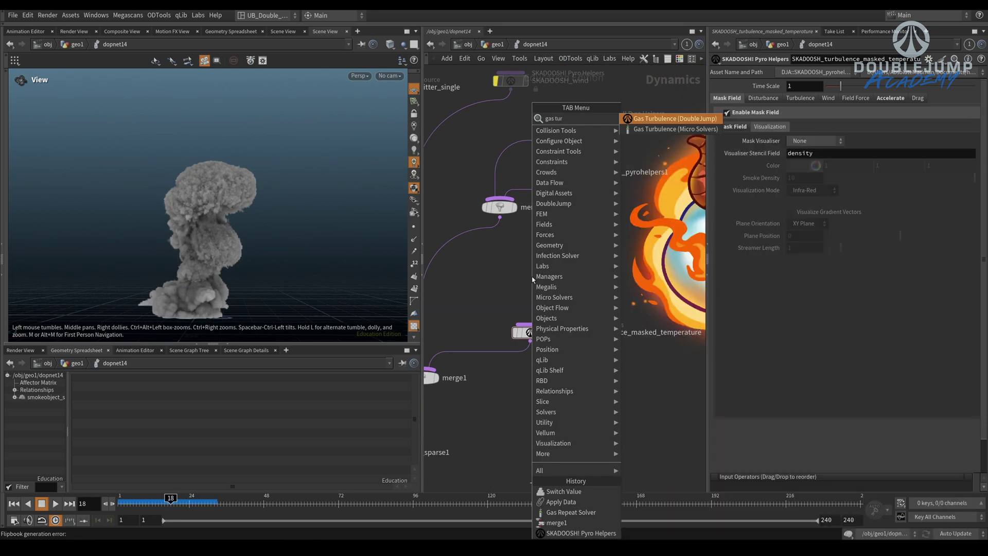
pyautogui.press('Return')
pyautogui.click(531, 278)
pyautogui.moveTo(532, 278); pyautogui.dragTo(592, 265, button='middle')
pyautogui.click(591, 271)
pyautogui.press('Escape')
pyautogui.moveTo(542, 239); pyautogui.dragTo(601, 281)
pyautogui.moveTo(601, 281); pyautogui.dragTo(574, 287, button='middle')
pyautogui.moveTo(611, 243); pyautogui.dragTo(515, 295)
pyautogui.press('Delete')
# - Add a Gas Turbulence (DoubleJump) node above the masked temperature helper and connect it to merge1
pyautogui.press('Tab')
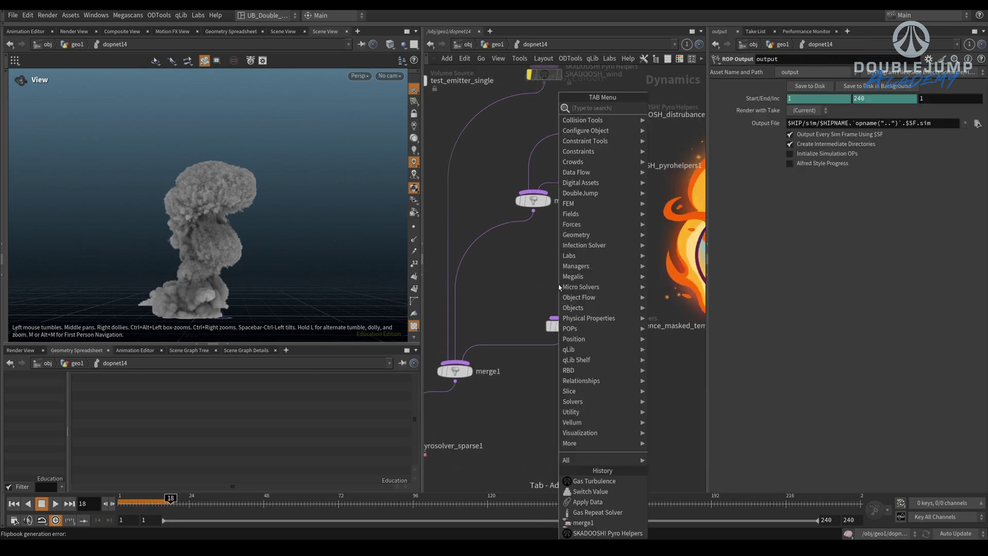
pyautogui.write('skad')
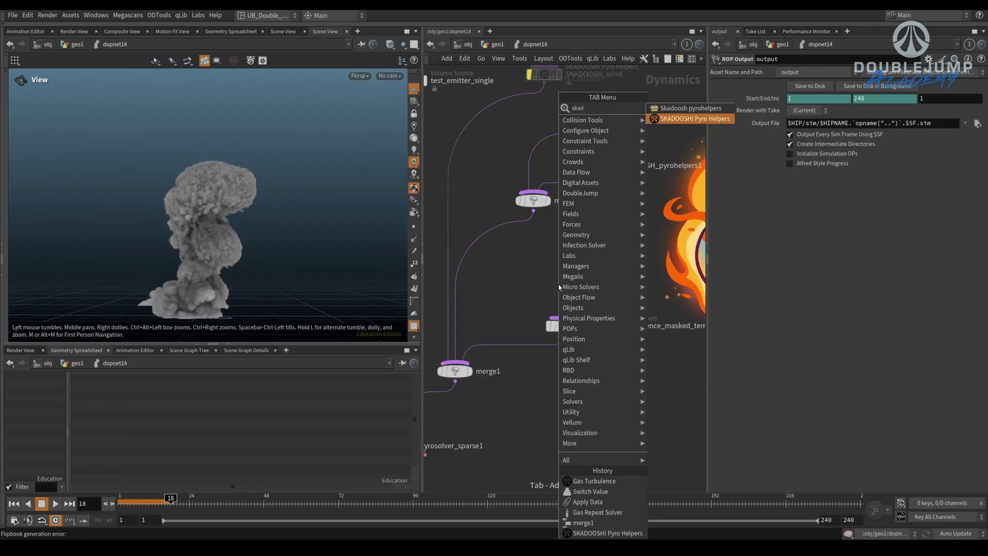
pyautogui.press('BackSpace')
pyautogui.press('BackSpace')
pyautogui.press('BackSpace')
pyautogui.press('BackSpace')
pyautogui.write('gas tu')
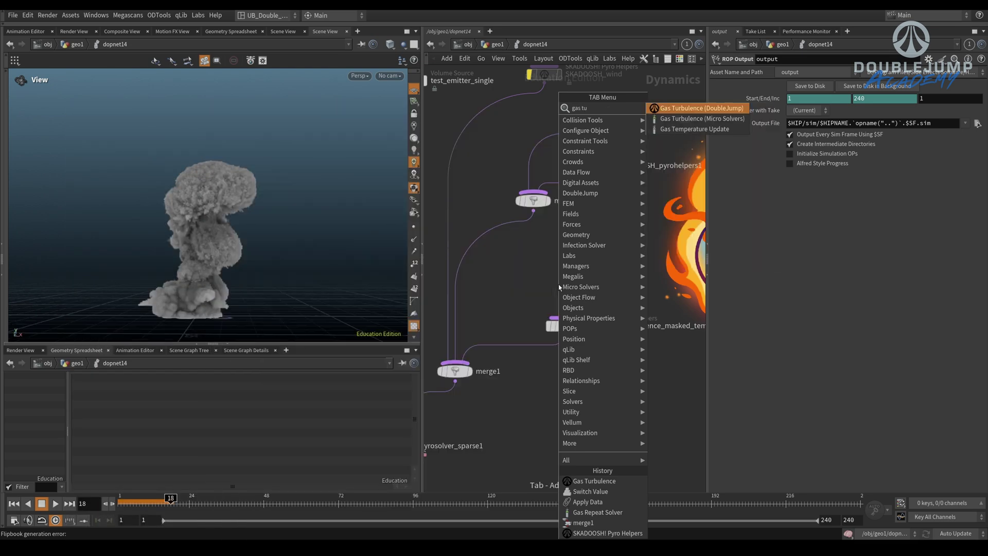
pyautogui.press('Return')
pyautogui.click(560, 270)
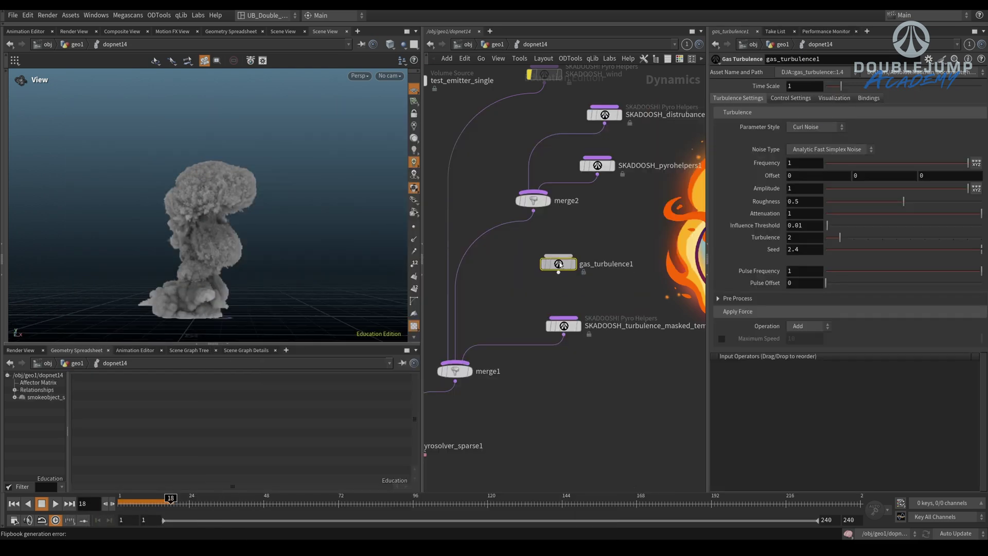
pyautogui.moveTo(560, 271)
pyautogui.mouseDown()
pyautogui.moveTo(552, 304)
pyautogui.moveTo(559, 273)
pyautogui.mouseUp()
pyautogui.moveTo(656, 310); pyautogui.dragTo(598, 311, button='middle')
pyautogui.moveTo(592, 146); pyautogui.dragTo(601, 204, button='middle')
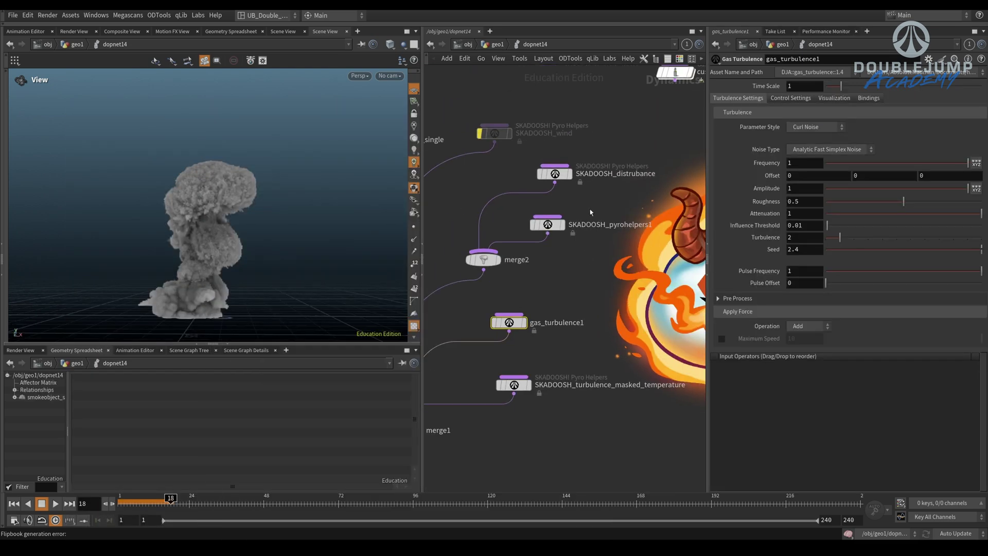
pyautogui.click(548, 223)
pyautogui.moveTo(562, 304); pyautogui.dragTo(578, 245, button='middle')
pyautogui.click(572, 290)
pyautogui.moveTo(521, 327); pyautogui.dragTo(522, 335)
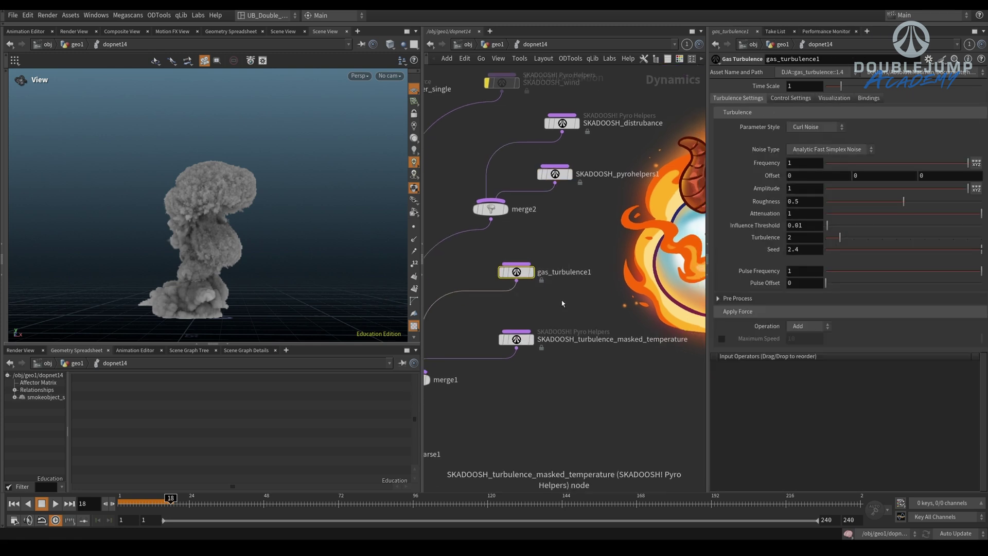
pyautogui.press('Tab')
pyautogui.write('dra')
pyautogui.press('Down')
pyautogui.press('Down')
pyautogui.press('Return')
pyautogui.click(584, 285)
pyautogui.press('Delete')
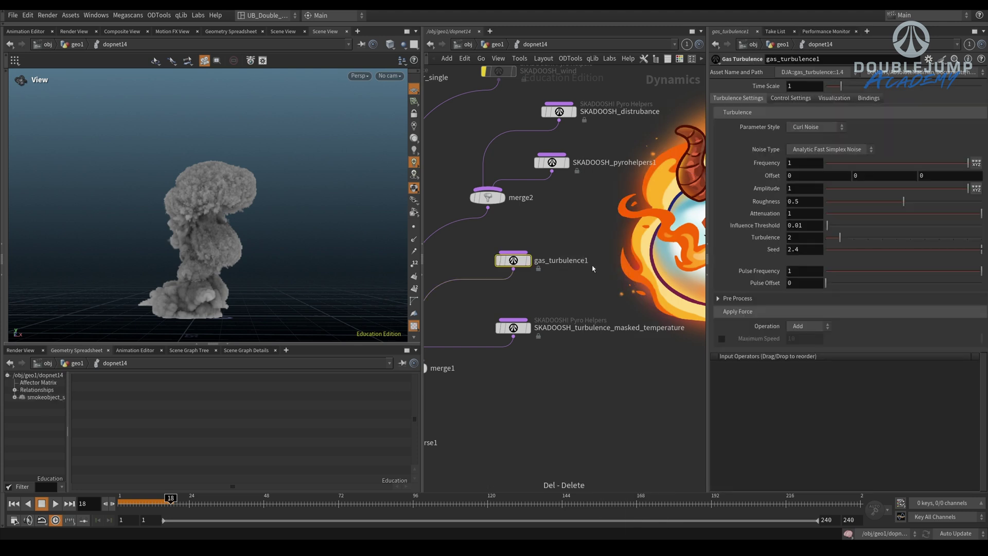
# - Look at the settings of the SKADOOSH_wind helper, then reselect the new Gas Turbulence node
pyautogui.moveTo(587, 129); pyautogui.dragTo(594, 238, button='middle')
pyautogui.click(502, 168)
pyautogui.moveTo(560, 141); pyautogui.dragTo(482, 197)
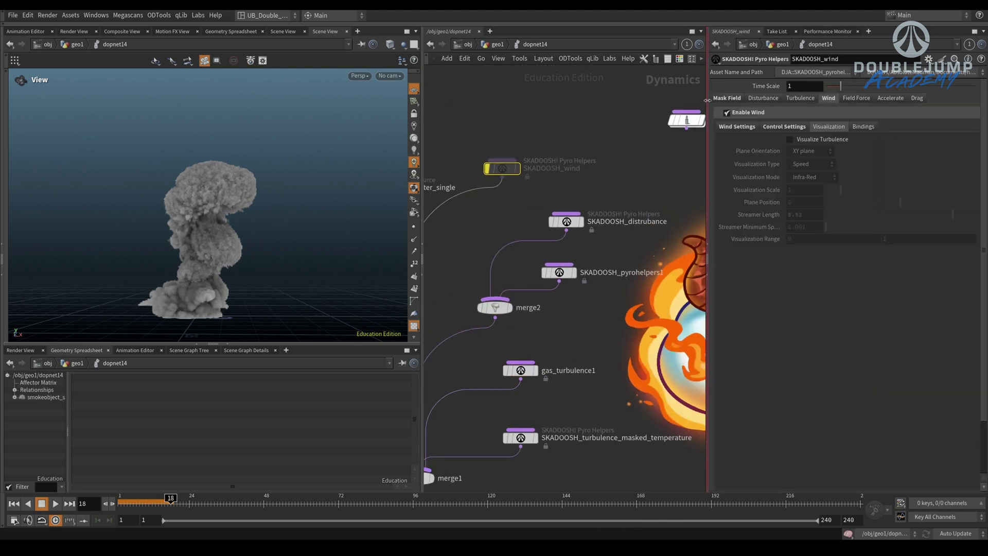
pyautogui.moveTo(542, 324); pyautogui.dragTo(545, 271, button='middle')
pyautogui.moveTo(557, 288); pyautogui.dragTo(486, 343)
pyautogui.moveTo(580, 229); pyautogui.dragTo(586, 182, button='middle')
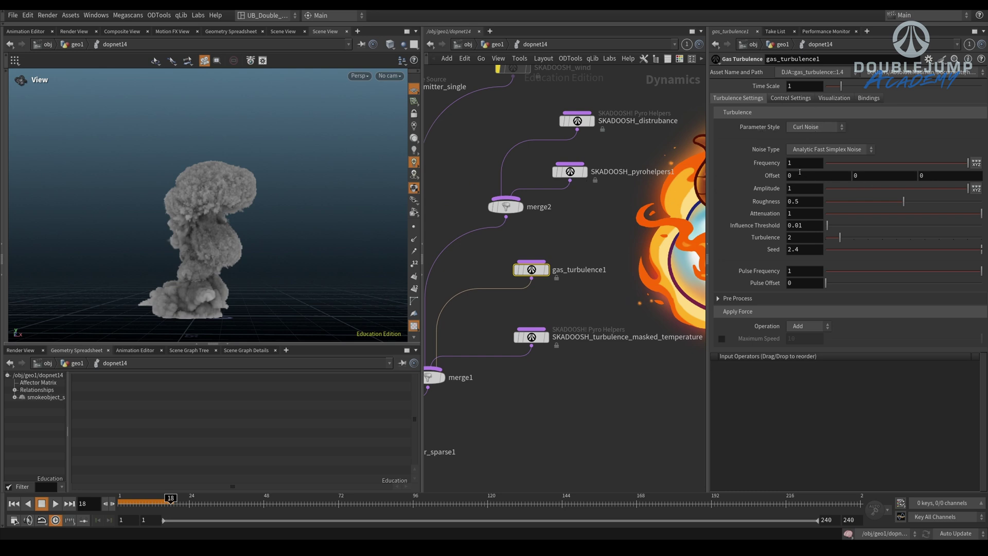
# - Try the Gas Turbulence with Frequency 0.4 and Amplitude 50, then with Frequency 3, playing the simulation to compare
pyautogui.write('0.4')
pyautogui.press('Return')
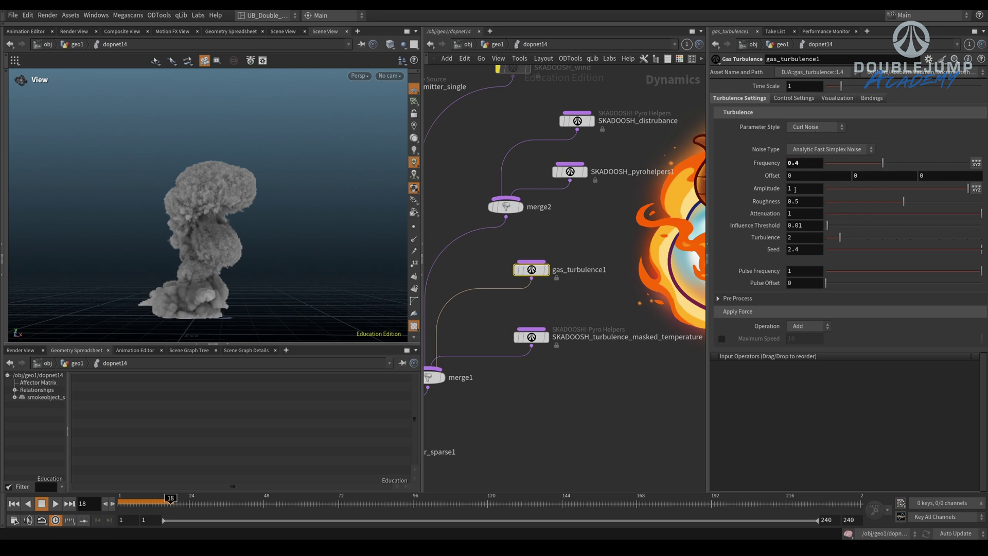
pyautogui.write('50')
pyautogui.press('Return')
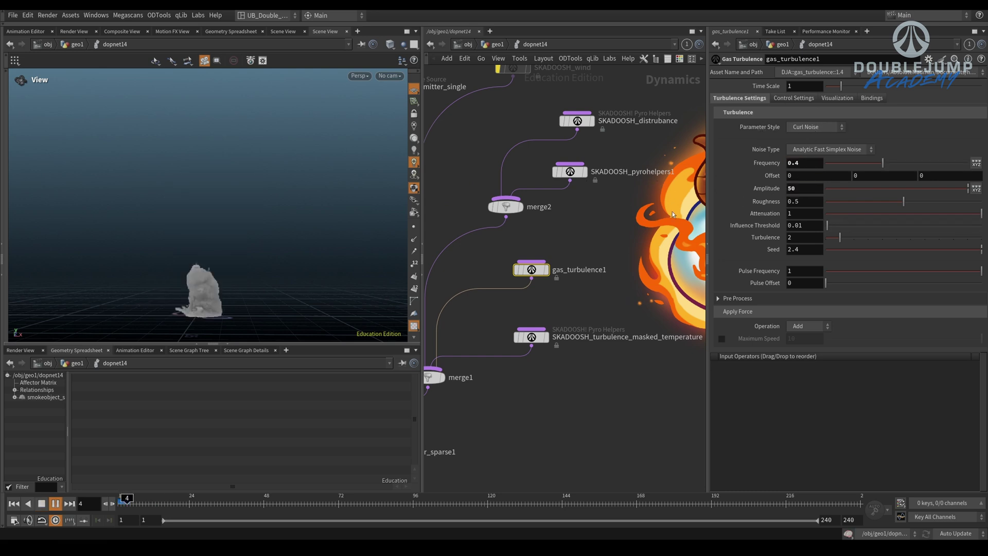
pyautogui.write('3')
pyautogui.press('Return')
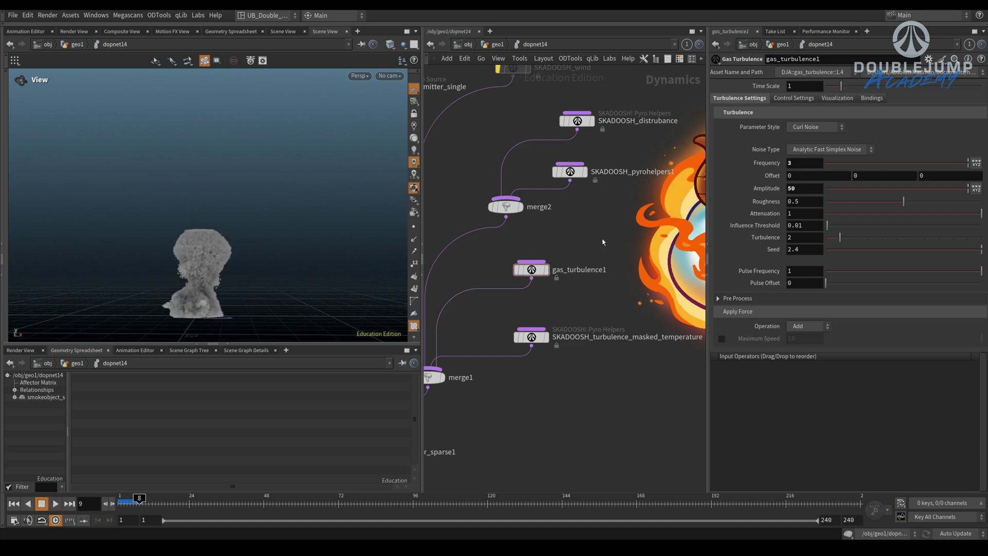
# - Restore the Gas Turbulence Frequency to 1, set Amplitude to 500, and replay the simulation from the first frame
pyautogui.press('Return')
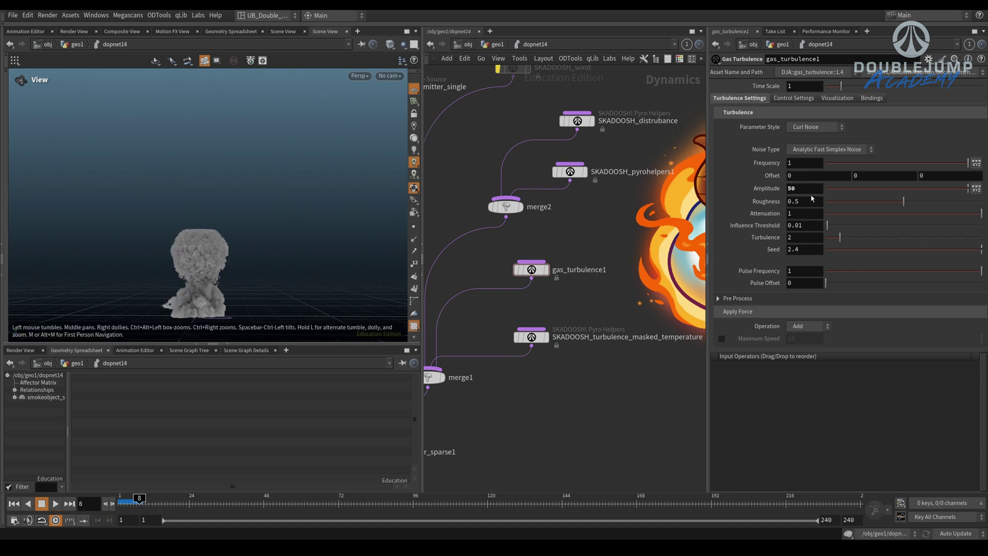
pyautogui.hotkey('ctrl', 'Up')
pyautogui.press('Up')
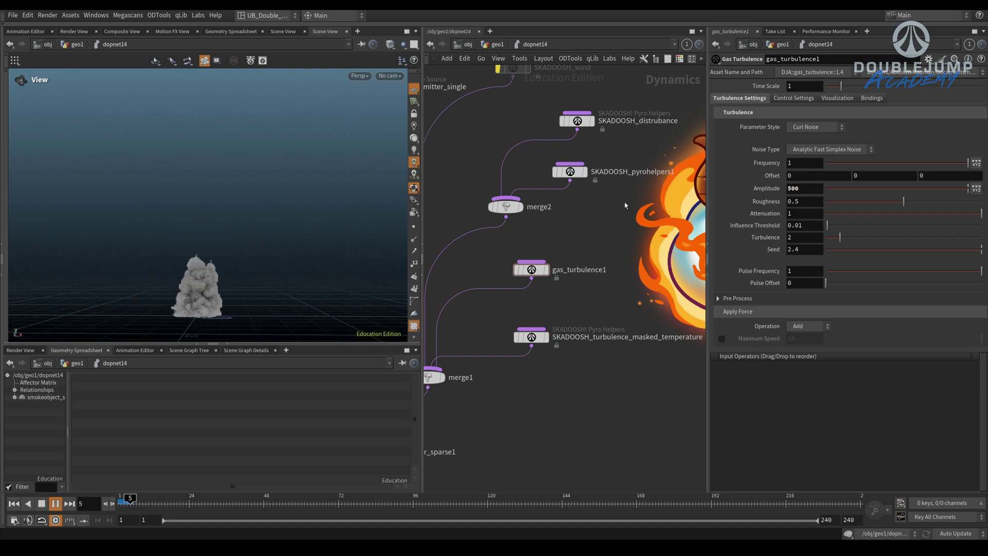
pyautogui.press('Up')
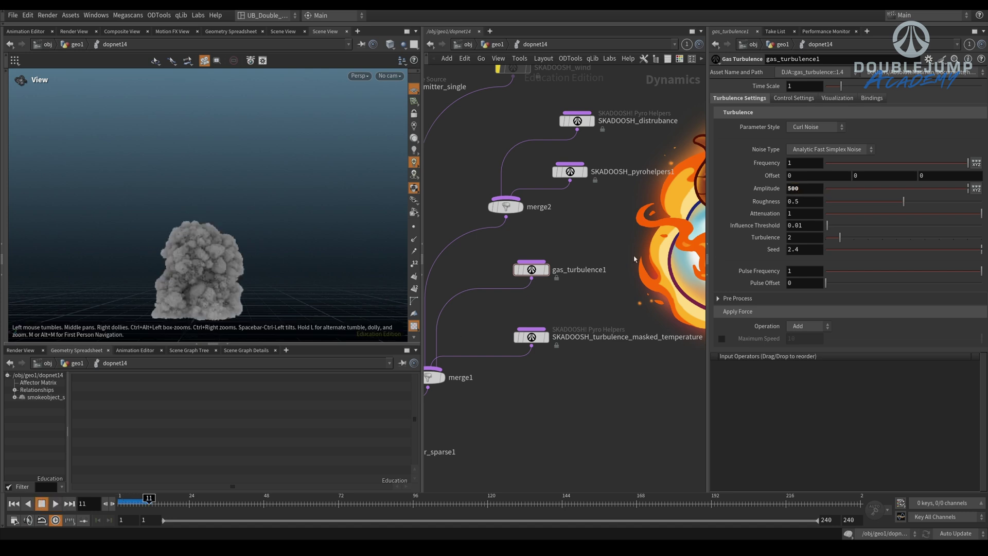
# - Drive the Gas Turbulence Amplitude with fit($F,1,5,500,1), modelled on the masked temperature helper's Amplitude expression, and replay the simulation
pyautogui.moveTo(584, 240); pyautogui.dragTo(585, 221, button='middle')
pyautogui.moveTo(590, 287); pyautogui.dragTo(508, 344)
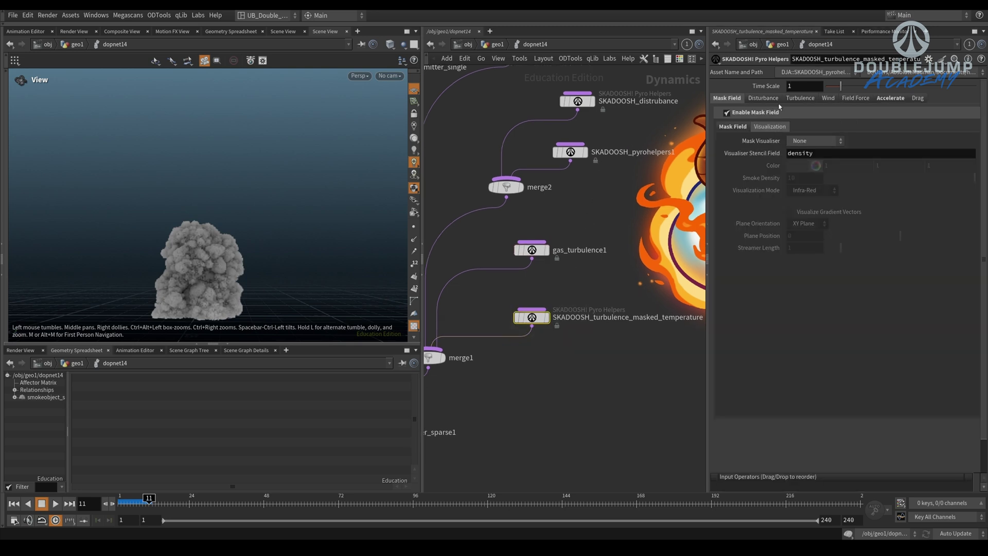
pyautogui.click(798, 98)
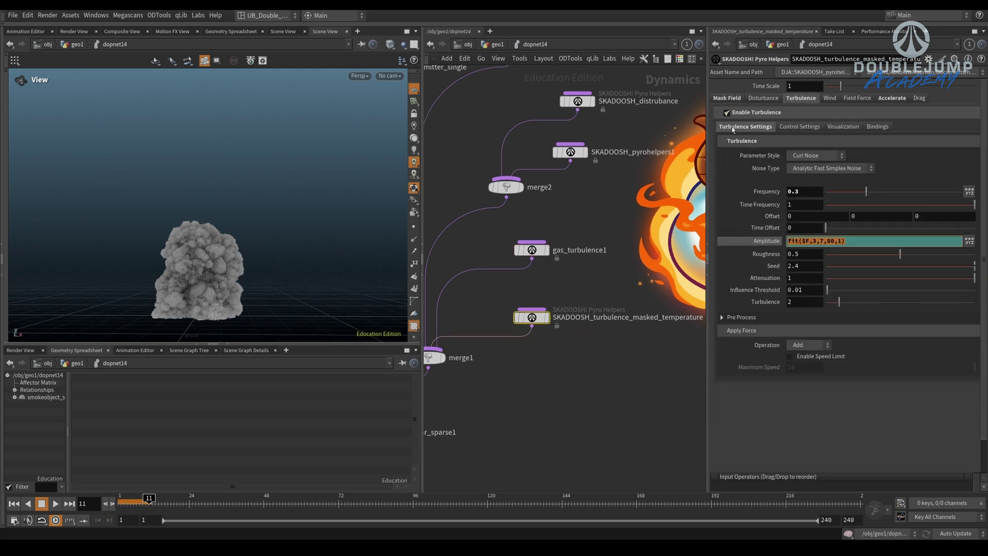
pyautogui.moveTo(592, 226); pyautogui.dragTo(515, 270)
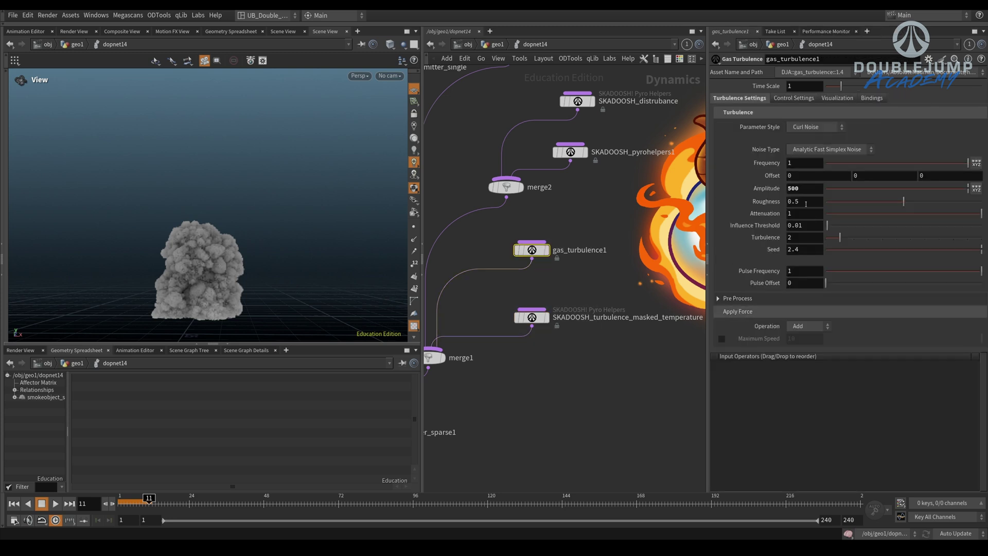
pyautogui.write('fit($F,3,7,80,1)')
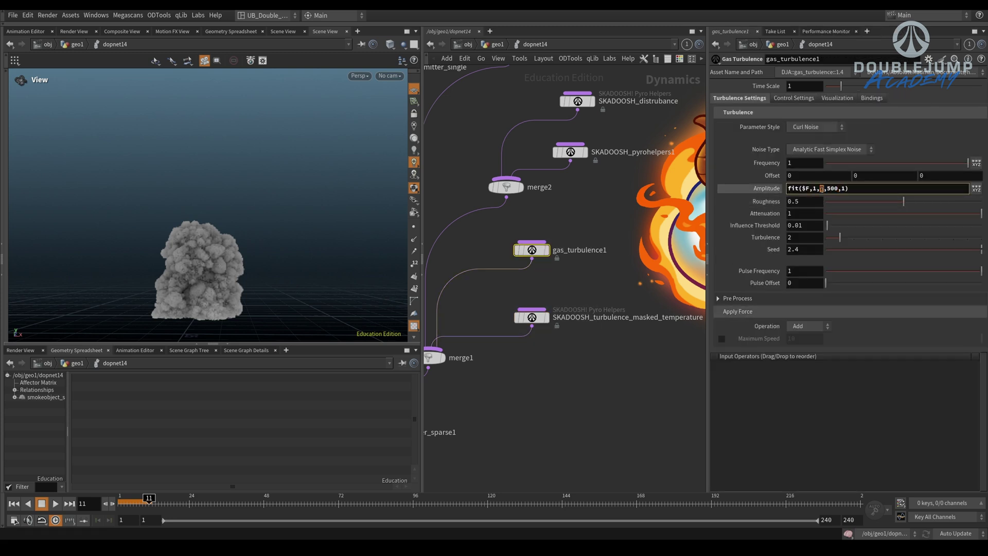
pyautogui.write('5')
pyautogui.click(652, 230)
pyautogui.hotkey('ctrl', 'Up')
pyautogui.press('Up')
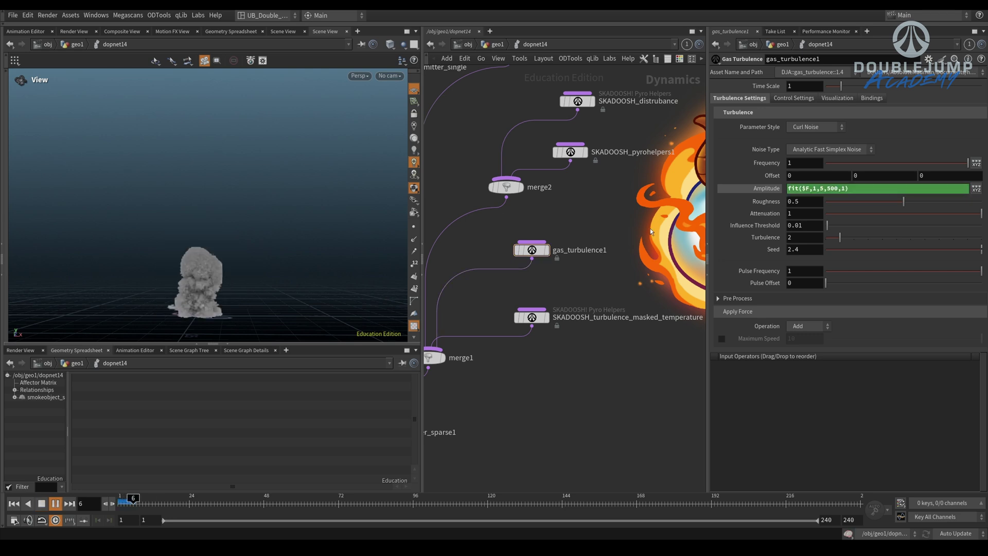
pyautogui.press('Escape')
# - Try pyrosolver_sparse1 with Min and Max Substeps at 2, then set both to 3, replaying the simulation each time
pyautogui.moveTo(452, 404); pyautogui.dragTo(535, 352, button='middle')
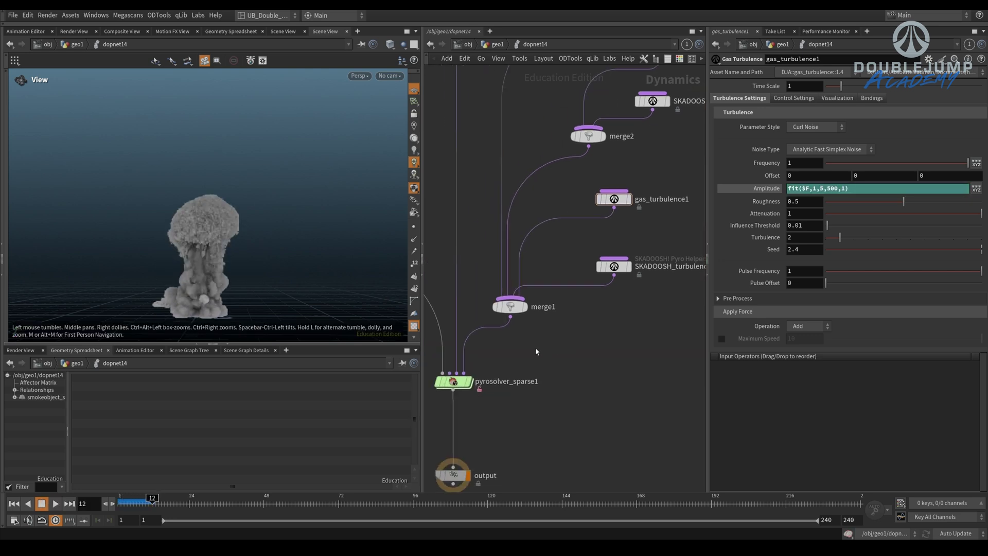
pyautogui.click(453, 381)
pyautogui.click(832, 86)
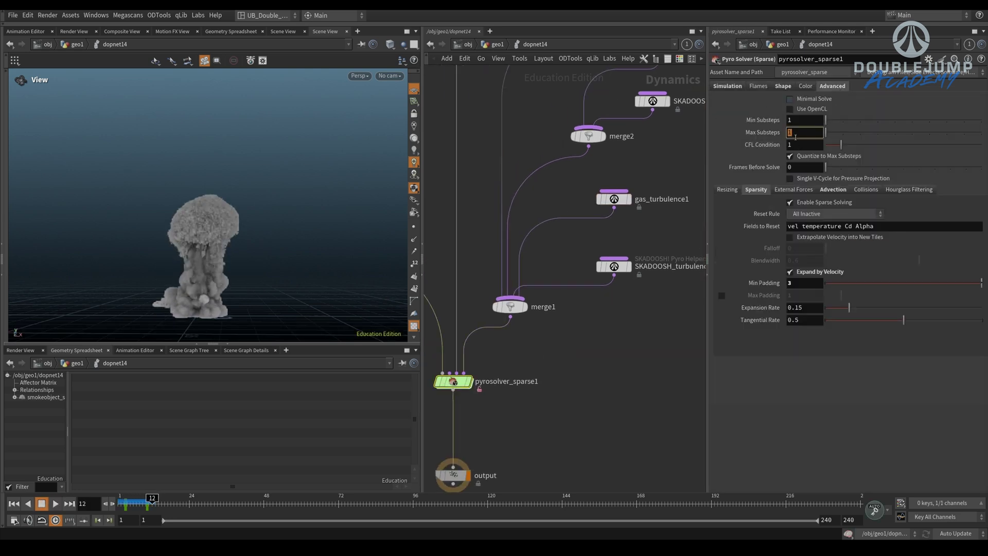
pyautogui.press('BackSpace')
pyautogui.write('2')
pyautogui.press('Return')
pyautogui.moveTo(643, 361); pyautogui.dragTo(594, 343, button='middle')
pyautogui.hotkey('ctrl', 'Up')
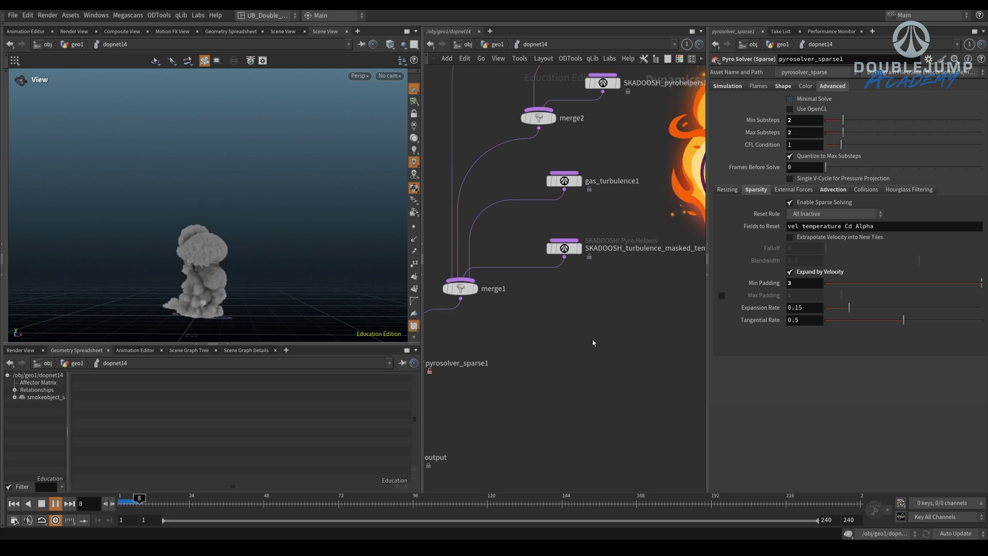
pyautogui.press('Up')
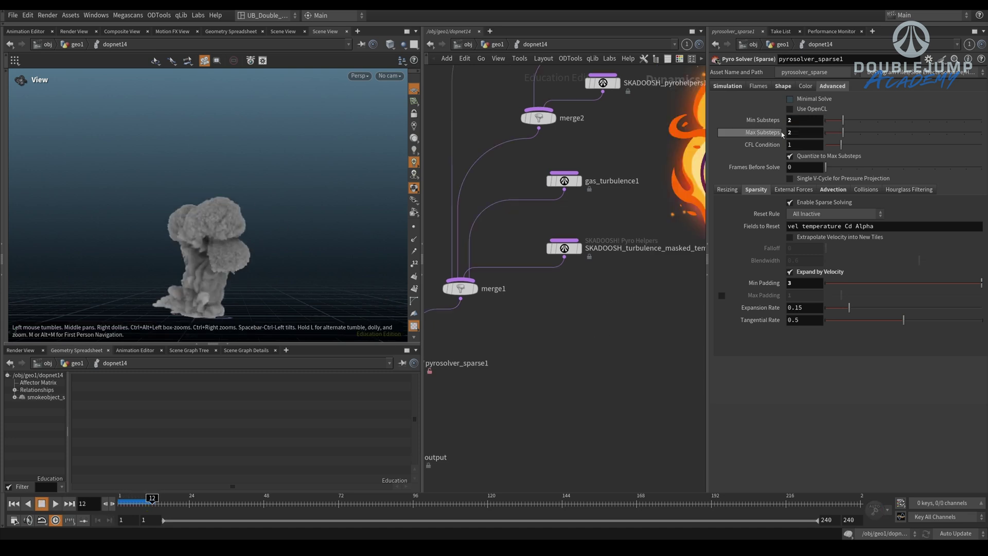
pyautogui.press('BackSpace')
pyautogui.write('3')
pyautogui.press('Return')
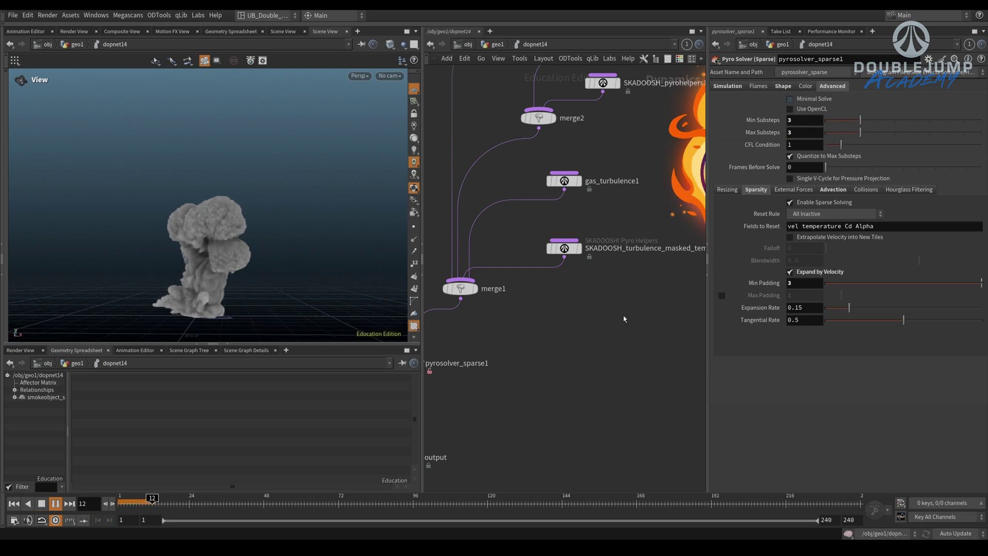
pyautogui.hotkey('ctrl', 'Up')
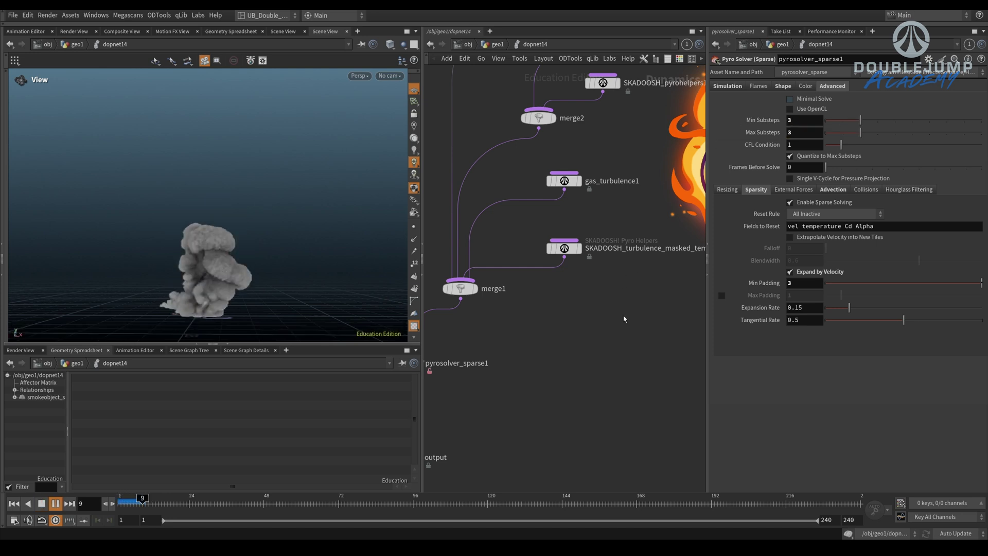
pyautogui.press('Up')
# - Render a flipbook of the simulation from the first frame and play it back while it generates
pyautogui.hotkey('ctrl', 'Up')
pyautogui.hotkey('space', 'f')
pyautogui.press('Up')
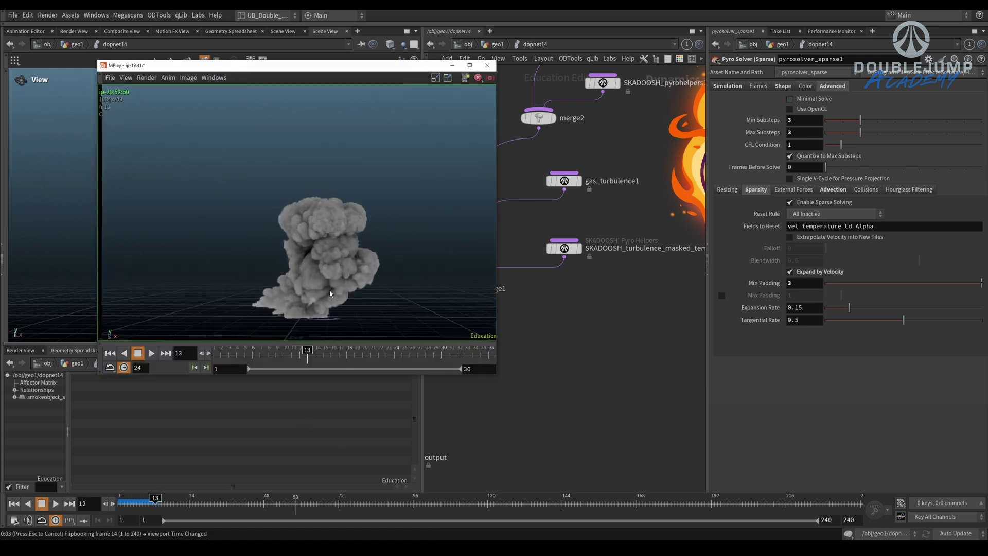
pyautogui.click(252, 363)
pyautogui.press('Up')
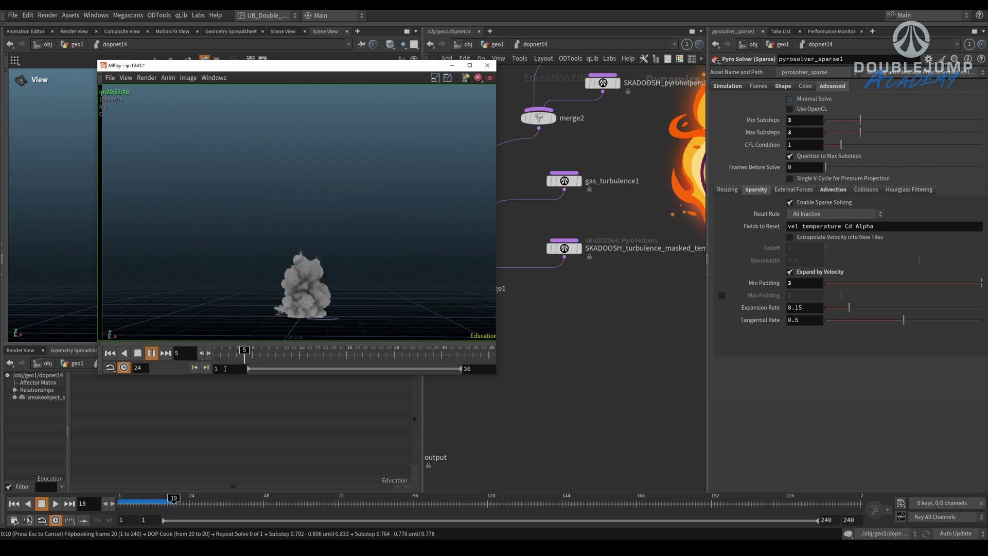
# - Stop the flipbook, disable Turbulence on the masked temperature helper, and open its Accelerate settings
pyautogui.click(575, 288)
pyautogui.click(594, 248)
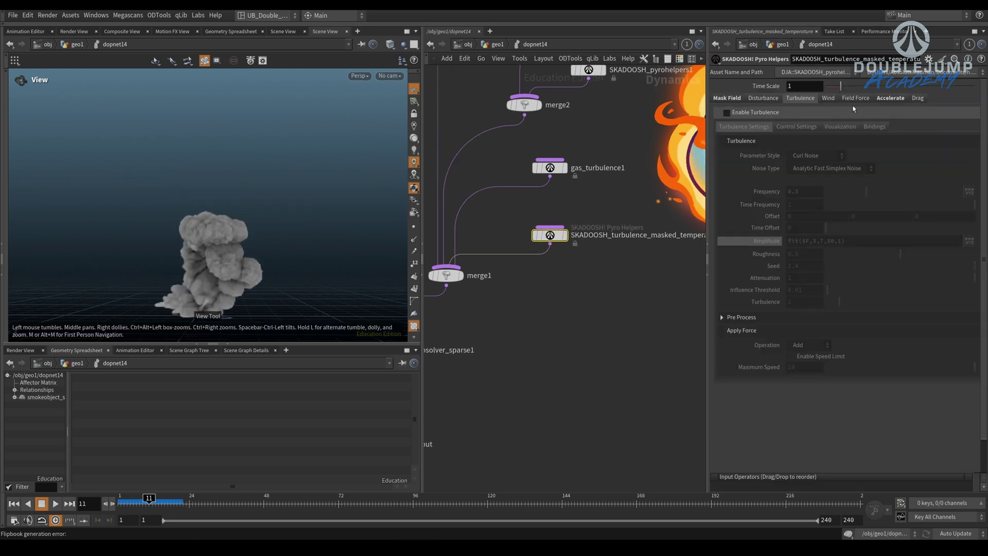
pyautogui.click(890, 98)
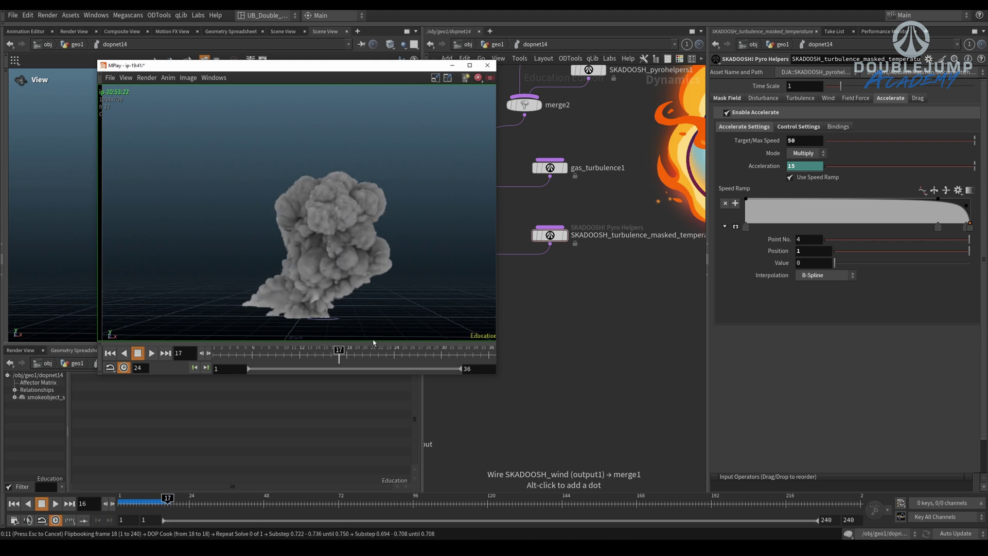
# - Scrub and play the new flipbook to review the explosion's motion, then stop its rendering
pyautogui.moveTo(343, 355); pyautogui.dragTo(239, 376)
pyautogui.press('Up')
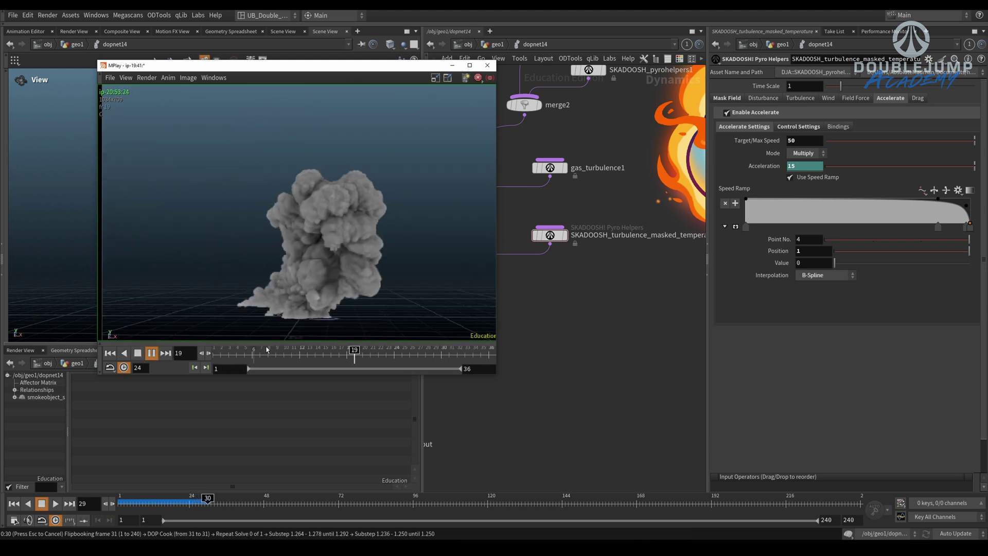
pyautogui.click(556, 301)
pyautogui.click(584, 331)
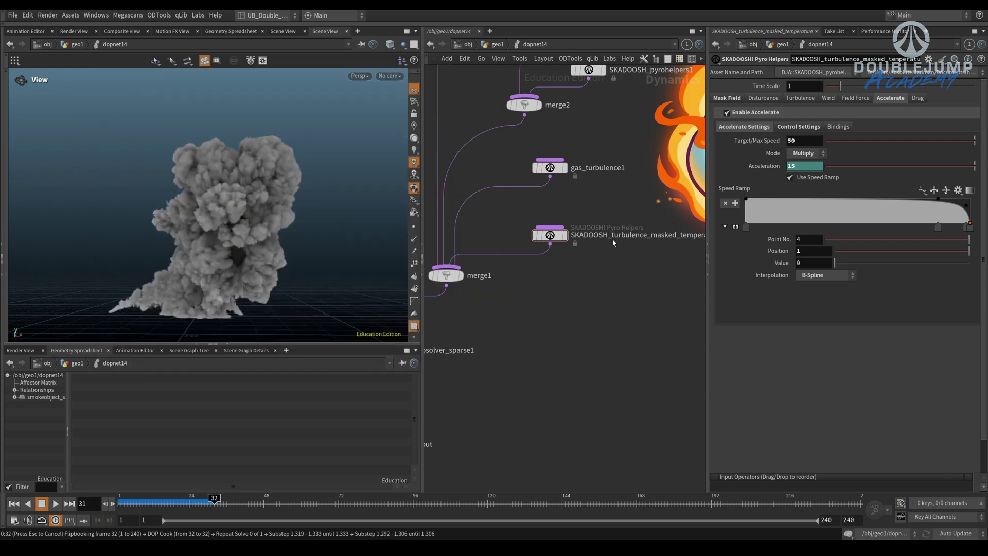
pyautogui.press('Escape')
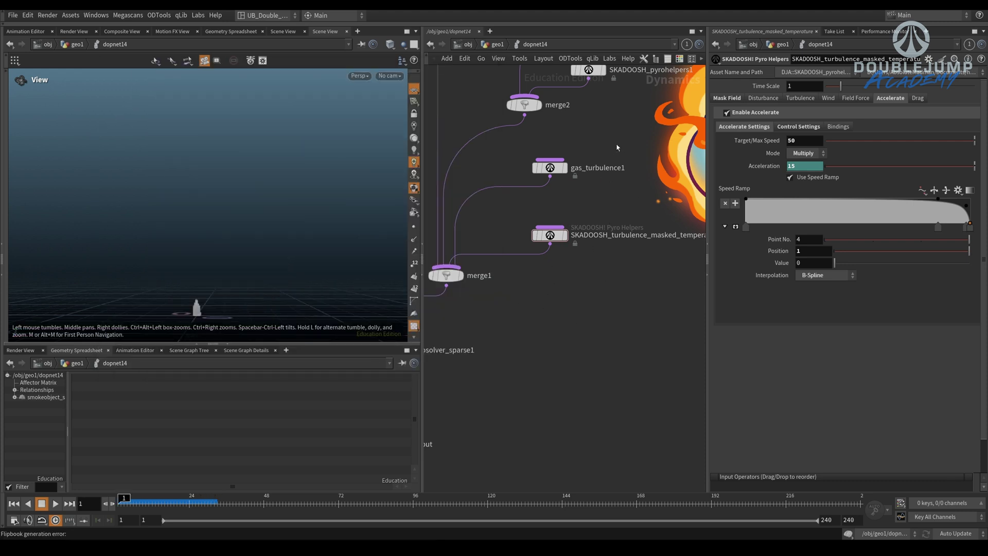
# - Try bypassing both gas_turbulence1 and the masked temperature helper, and review the simulation in a flipbook
pyautogui.moveTo(619, 147); pyautogui.dragTo(613, 191, button='middle')
pyautogui.moveTo(529, 212); pyautogui.dragTo(530, 280)
pyautogui.hotkey('alt', 'f')
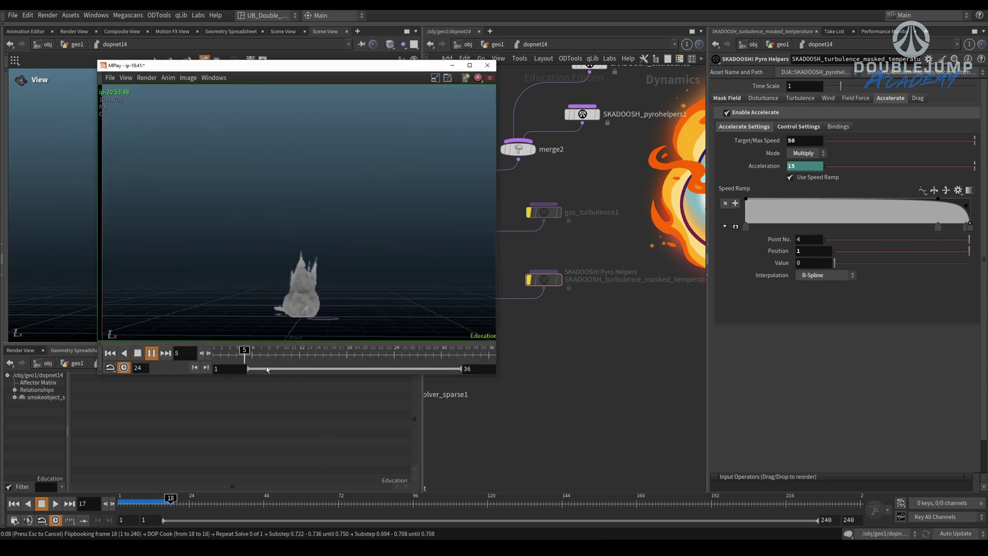
pyautogui.click(646, 356)
pyautogui.press('Escape')
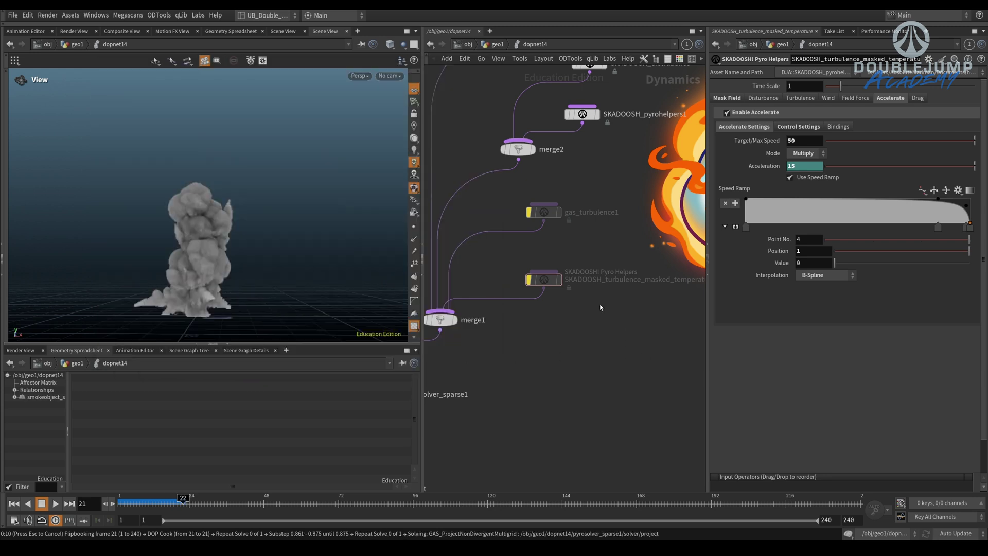
# - Undo the bypass of both nodes and test the Gas Turbulence Amplitude expression fit($F,1,5,100,1) in a flipbook
pyautogui.hotkey('ctrl', 'z')
pyautogui.hotkey('ctrl', 'z')
pyautogui.hotkey('ctrl', 'z')
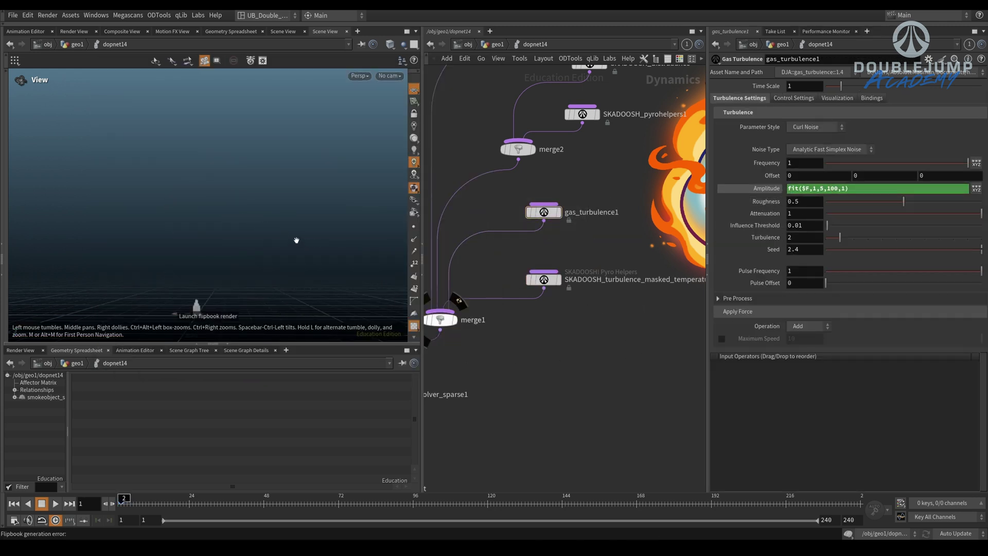
pyautogui.hotkey('space', 'g')
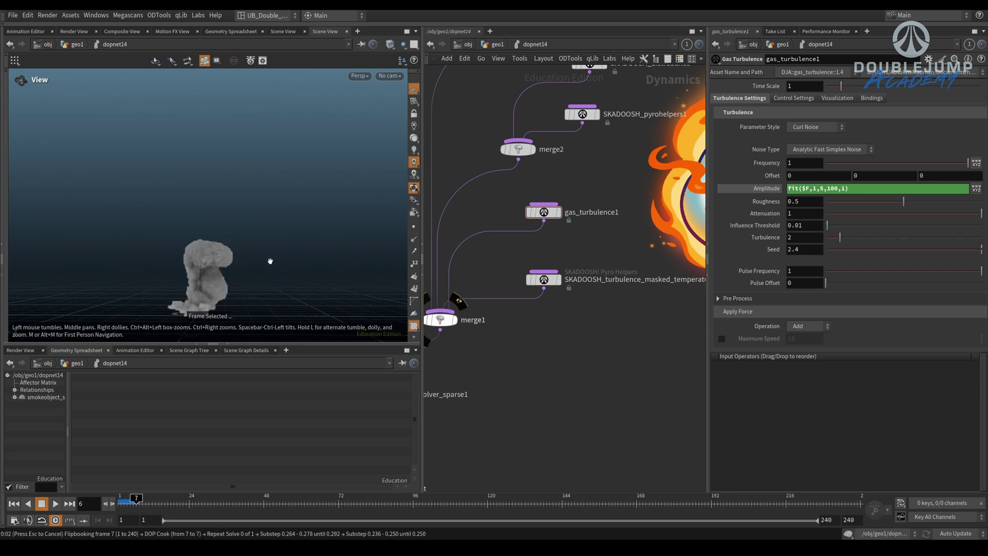
pyautogui.press('Escape')
# - Set the Gas Turbulence Frequency to 3 and replay the simulation, inspecting the smoke from another angle
pyautogui.doubleClick(797, 167)
pyautogui.write('3')
pyautogui.press('Return')
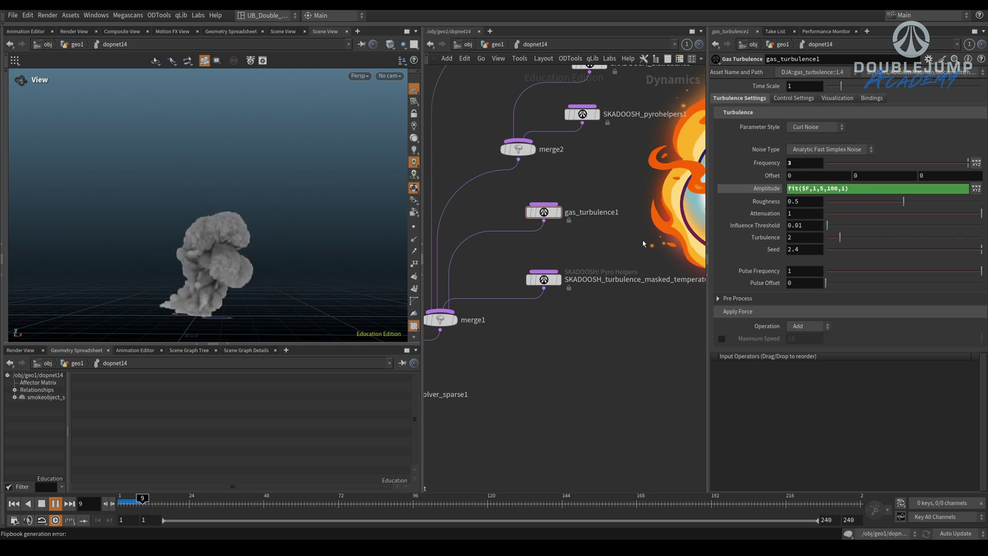
pyautogui.press('Escape')
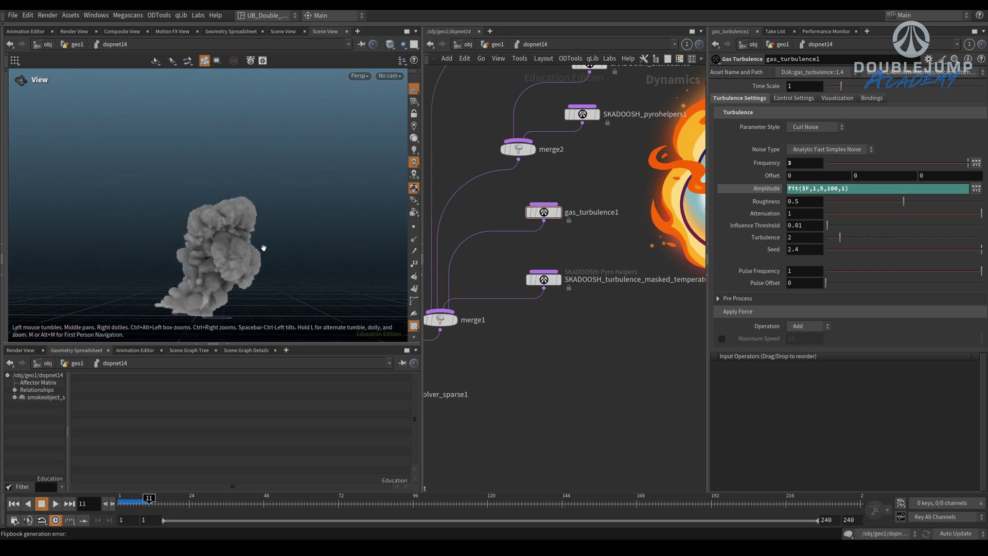
pyautogui.moveTo(220, 270); pyautogui.dragTo(223, 291)
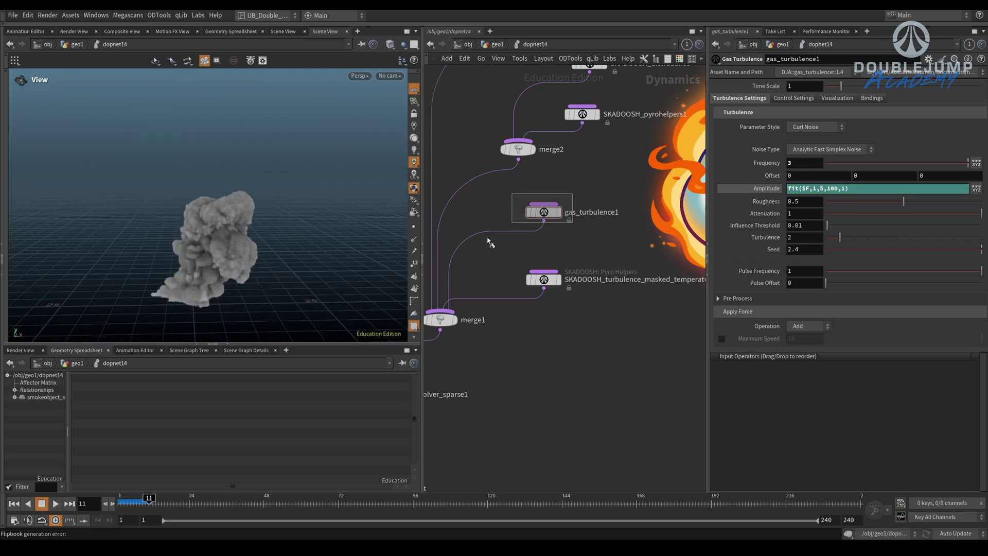
# - Bypass gas_turbulence1 and replay the simulation from the first frame for comparison
pyautogui.press('b')
pyautogui.hotkey('ctrl', 'Up')
pyautogui.press('Up')
pyautogui.moveTo(488, 240); pyautogui.dragTo(539, 242)
pyautogui.press('Escape')
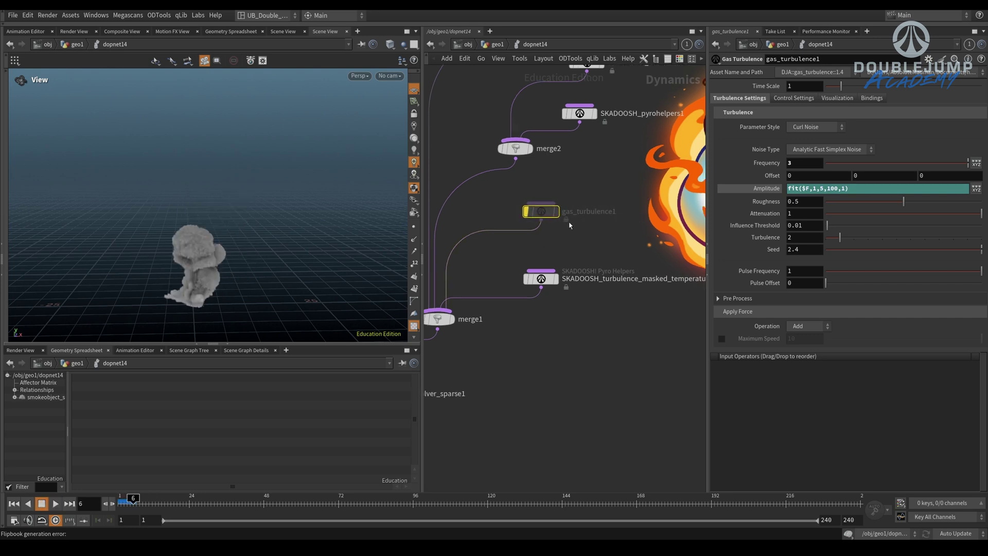
# - Replace gas_turbulence1 with a new SKADOOSH! Pyro Helpers node above the masked temperature helper, connected to merge1
pyautogui.press('Delete')
pyautogui.press('Tab')
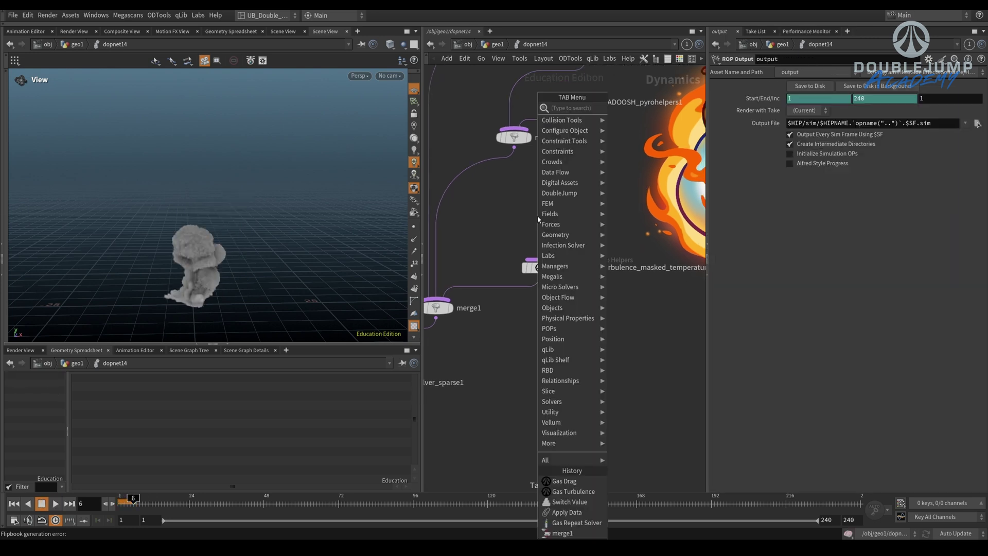
pyautogui.write('pyrohe')
pyautogui.press('Down')
pyautogui.press('Return')
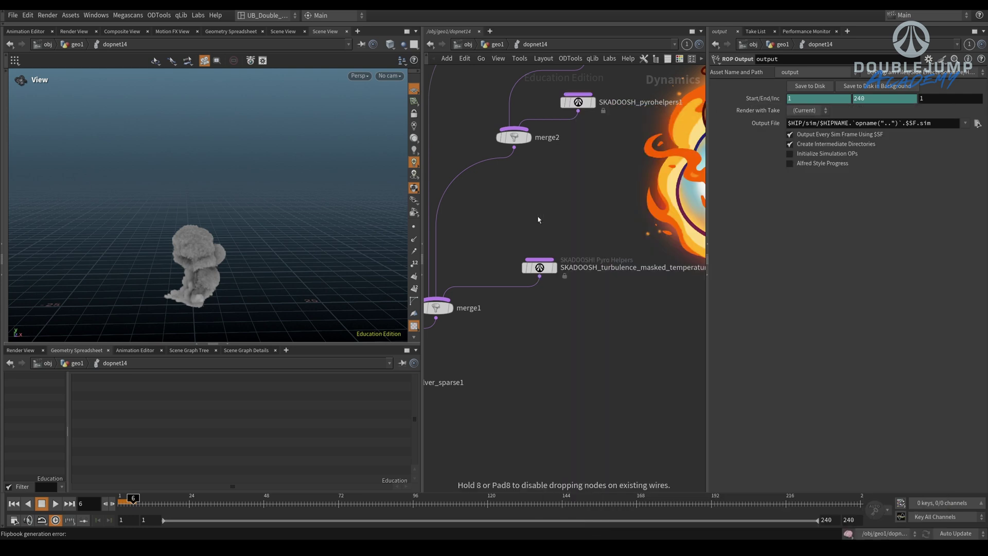
pyautogui.click(538, 220)
pyautogui.click(539, 225)
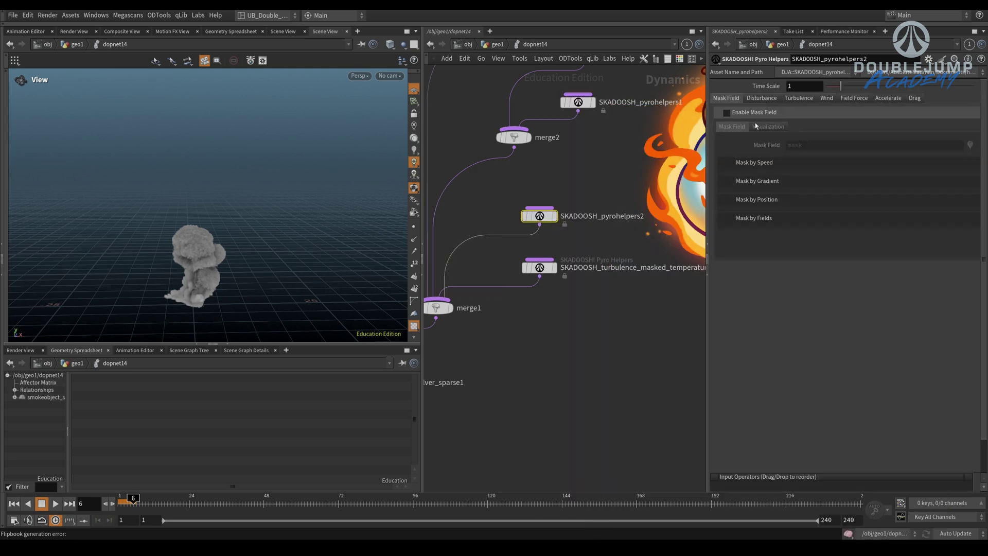
# - Enable Disturbance on the new helper with Strength 500 and Base Block Size 1, and replay the simulation
pyautogui.click(757, 98)
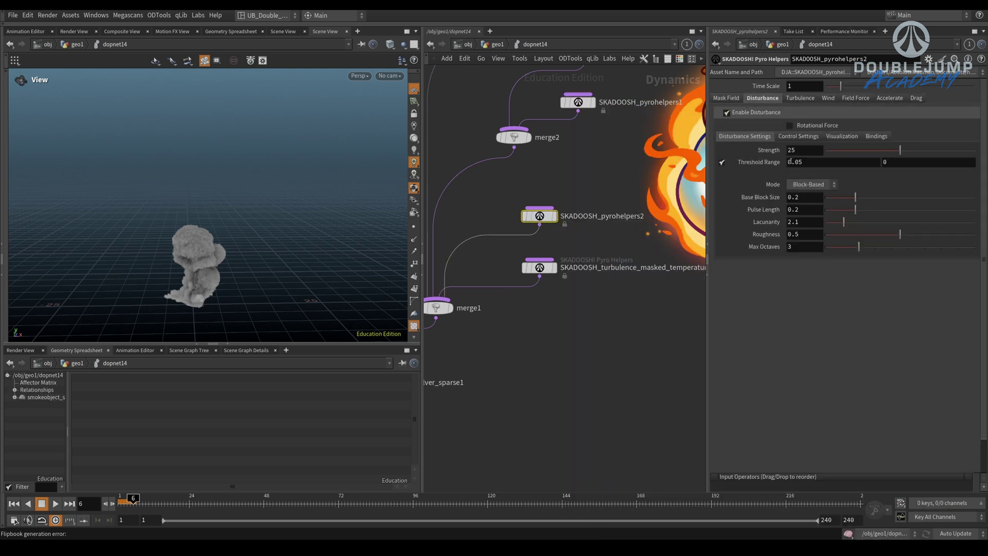
pyautogui.write('500')
pyautogui.press('Return')
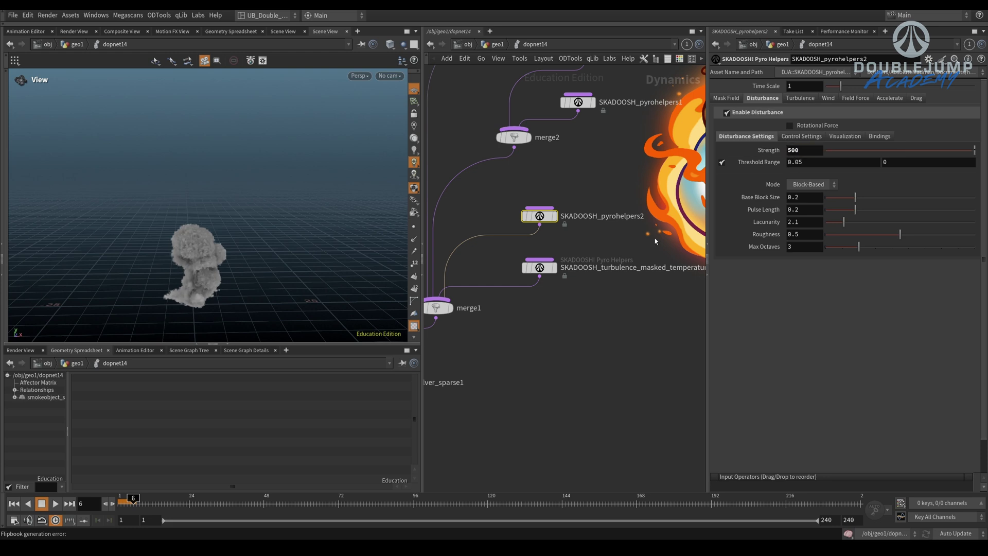
pyautogui.moveTo(804, 198); pyautogui.dragTo(763, 224)
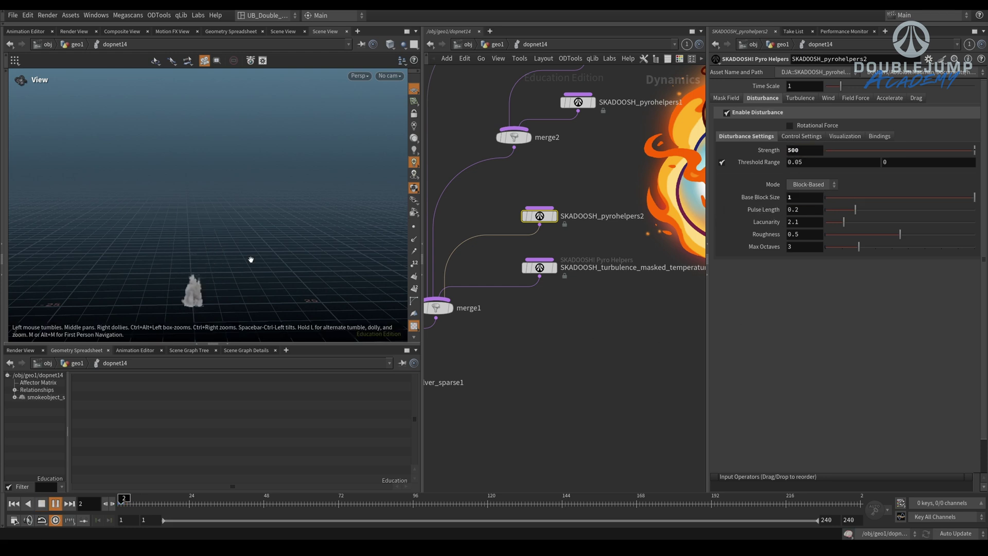
pyautogui.moveTo(196, 268); pyautogui.dragTo(225, 267)
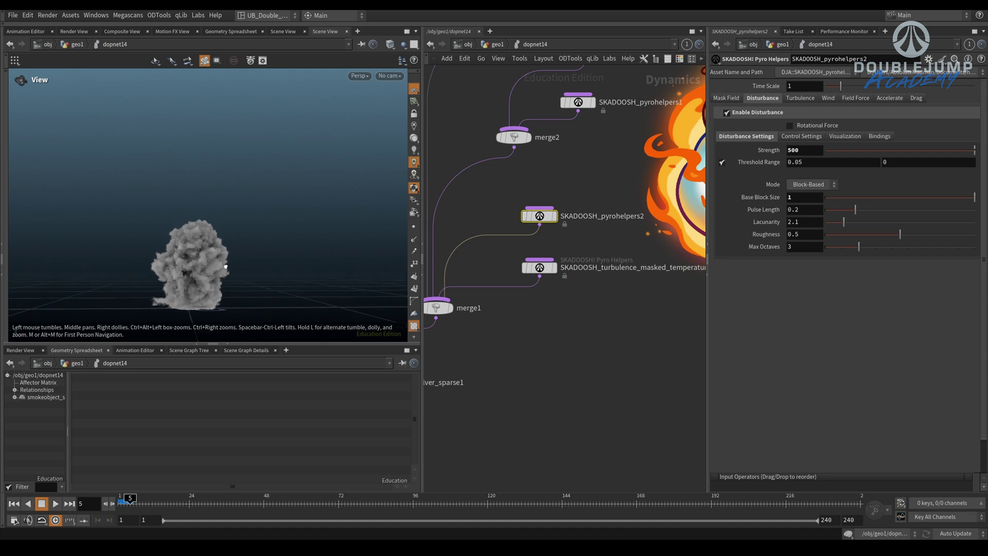
# - Drive the new helper's Disturbance Strength with an expression that gives 100 at frame 11, and replay the simulation
pyautogui.keyDown('alt'); pyautogui.click(769, 150); pyautogui.keyUp('alt')
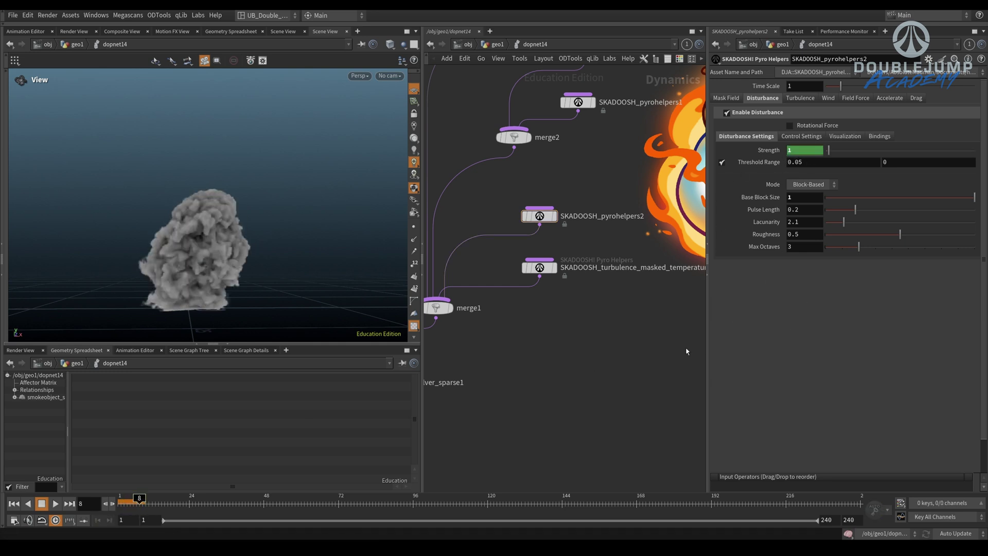
pyautogui.hotkey('ctrl', 'Up')
pyautogui.press('Up')
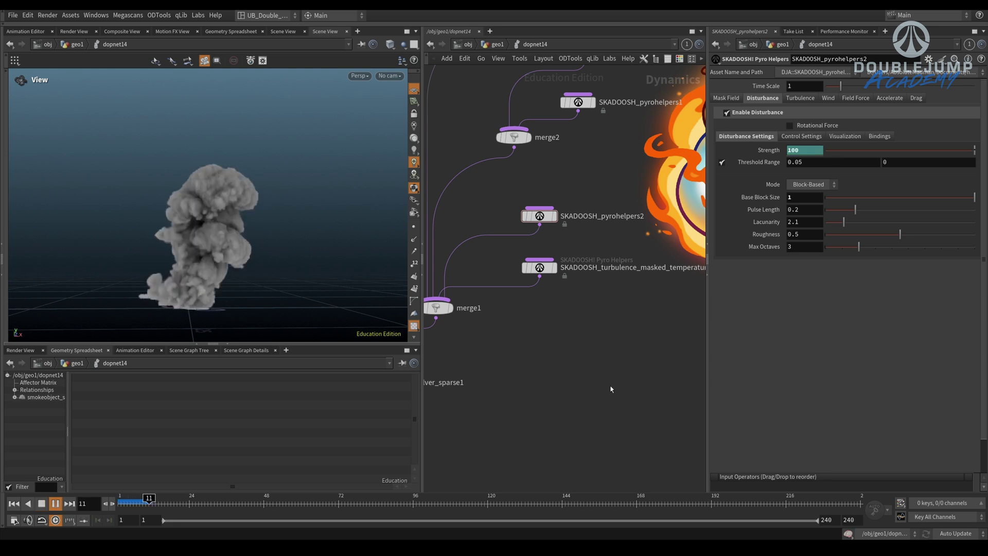
# - Bypass SKADOOSH_turbulence_masked_temperature and replay the simulation from the first frame for comparison
pyautogui.press('Escape')
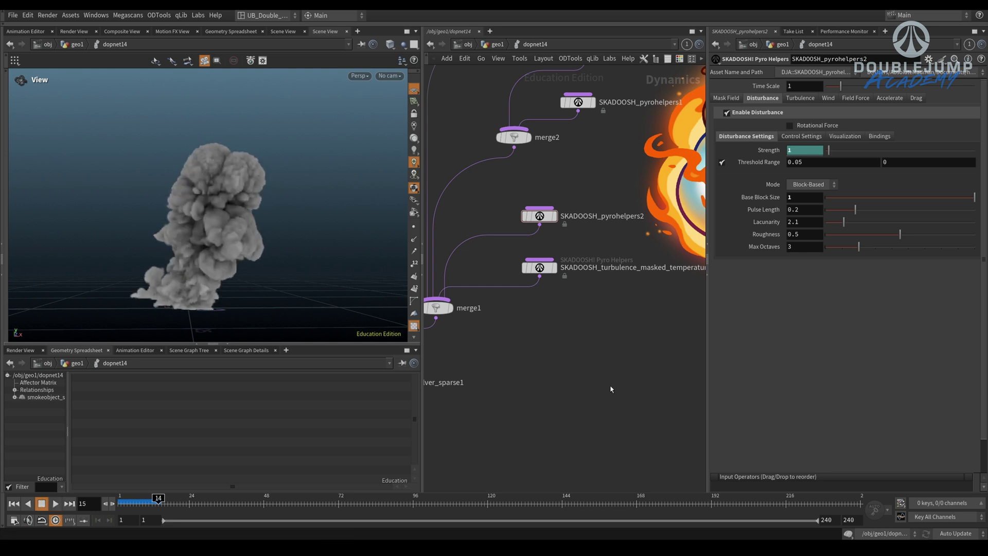
pyautogui.click(525, 267)
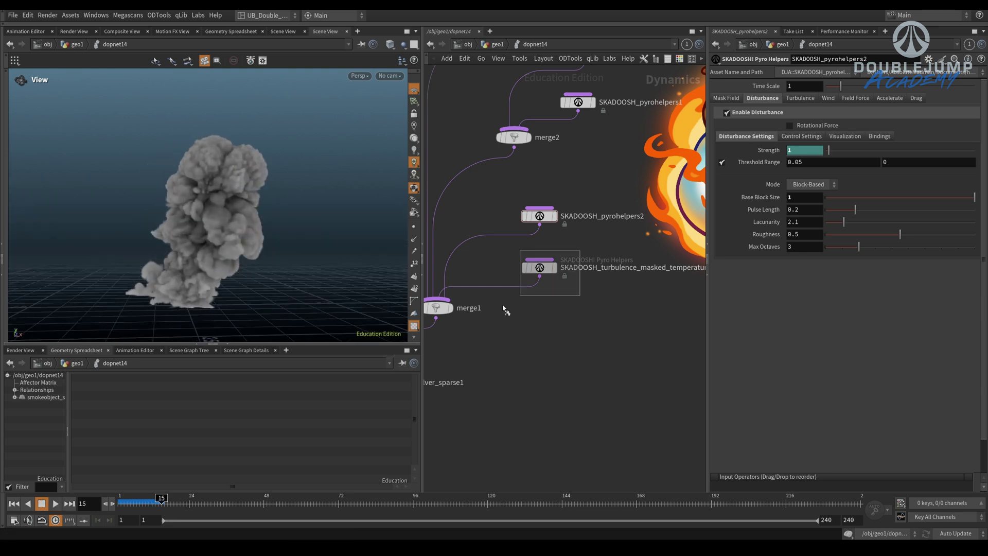
pyautogui.hotkey('ctrl', 'Up')
pyautogui.press('Up')
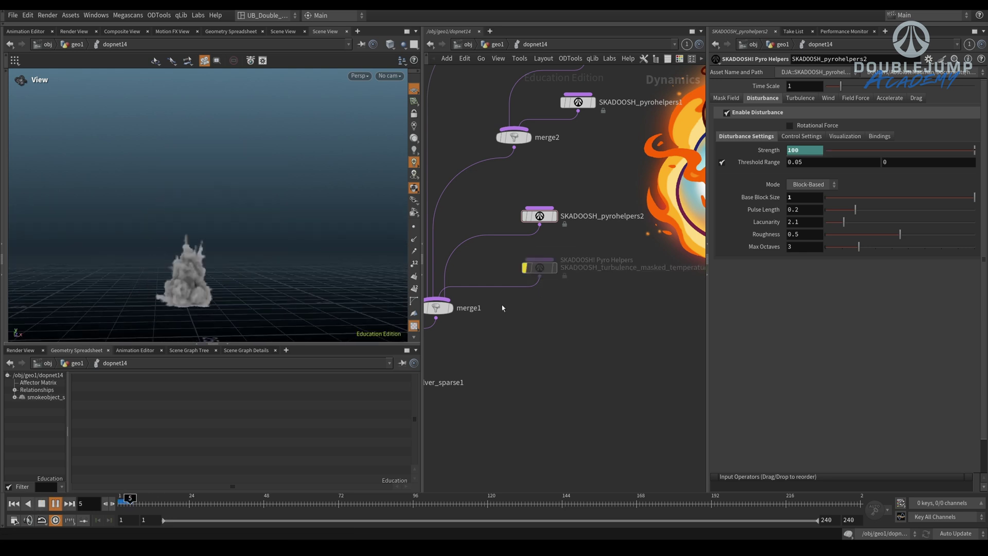
pyautogui.hotkey('ctrl', 'z')
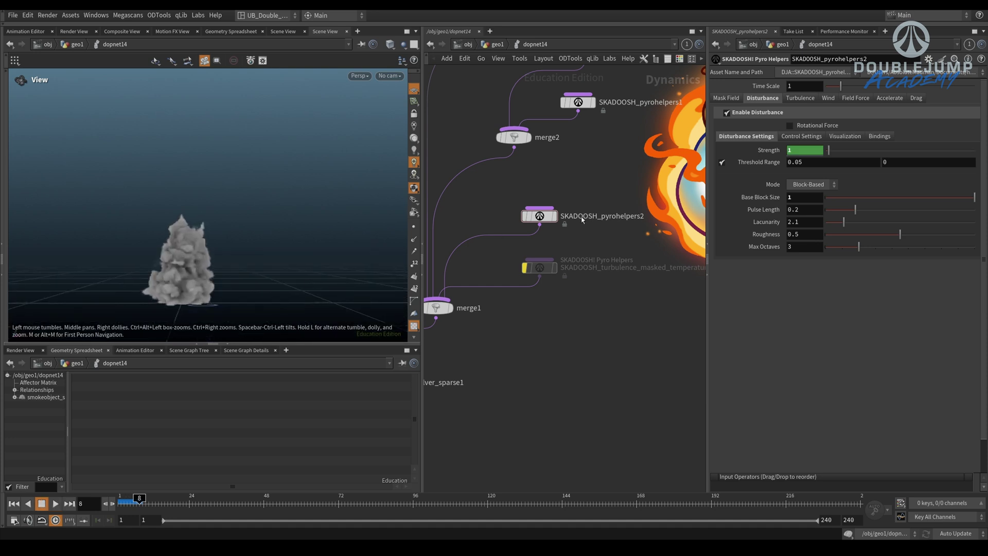
# - Re-enable SKADOOSH_turbulence_masked_temperature and replay the simulation with both helpers active
pyautogui.press('b')
pyautogui.moveTo(606, 241); pyautogui.dragTo(527, 306)
pyautogui.hotkey('ctrl', 'Up')
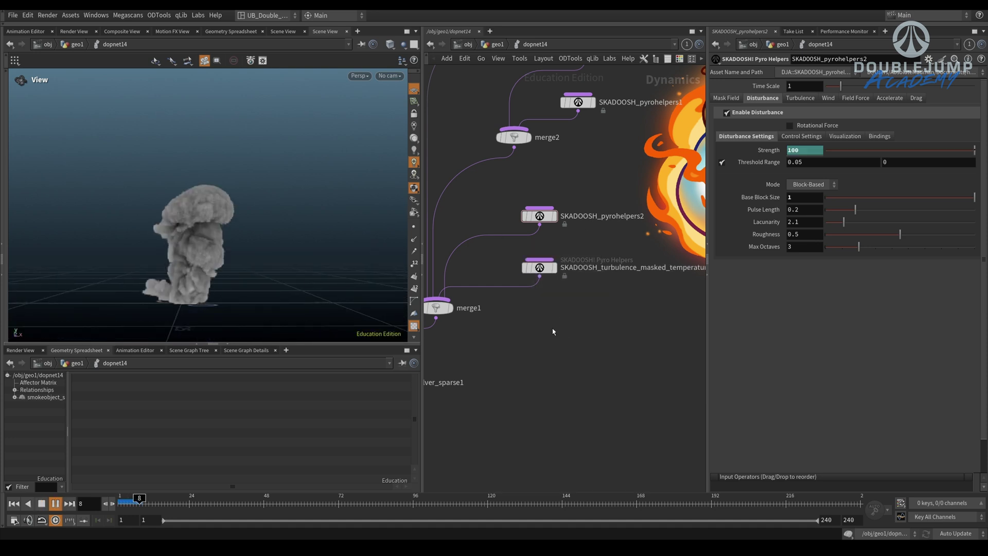
pyautogui.hotkey('ctrl', 'z')
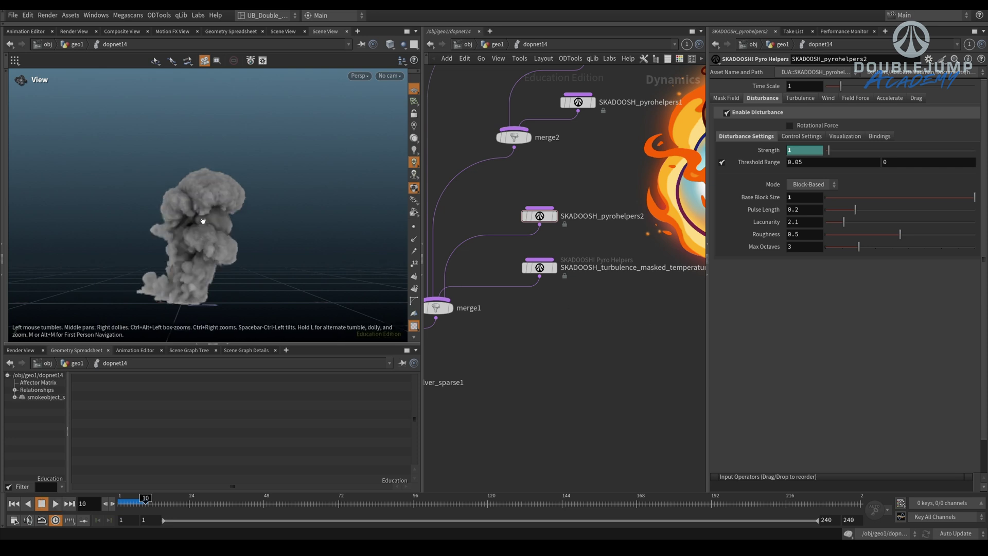
# - Render a flipbook of the explosion, review its playback, and stop the render
pyautogui.moveTo(204, 221); pyautogui.dragTo(228, 252, button='middle')
pyautogui.press('f')
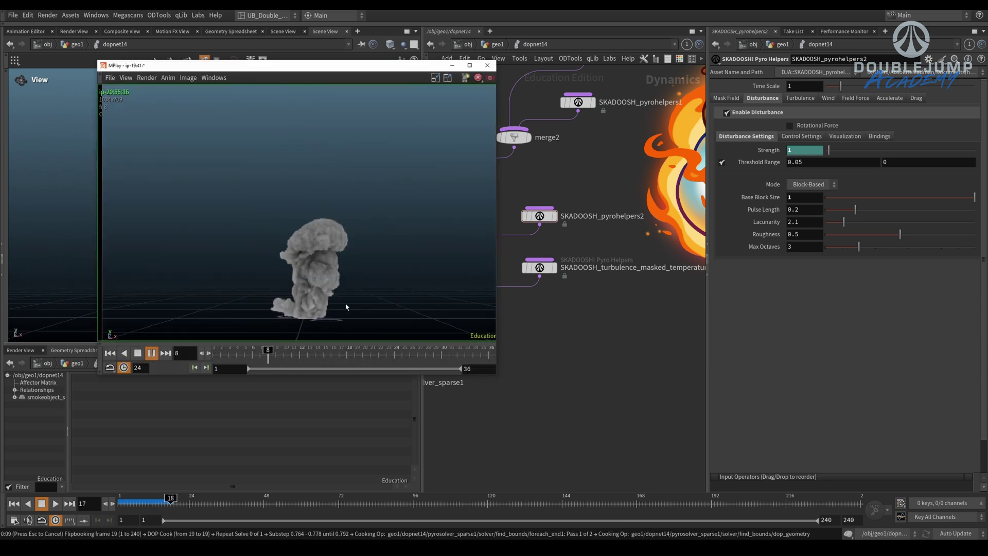
pyautogui.press('Escape')
# - Set the masked temperature helper's Accelerate Mode to Add with a constant Acceleration of 1, and replay the simulation
pyautogui.click(539, 267)
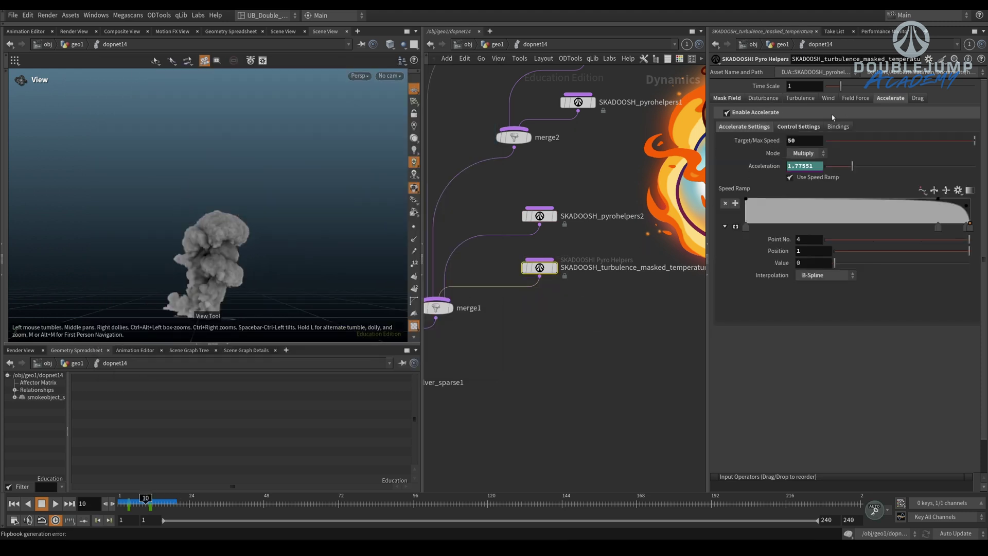
pyautogui.click(818, 153)
pyautogui.click(813, 177)
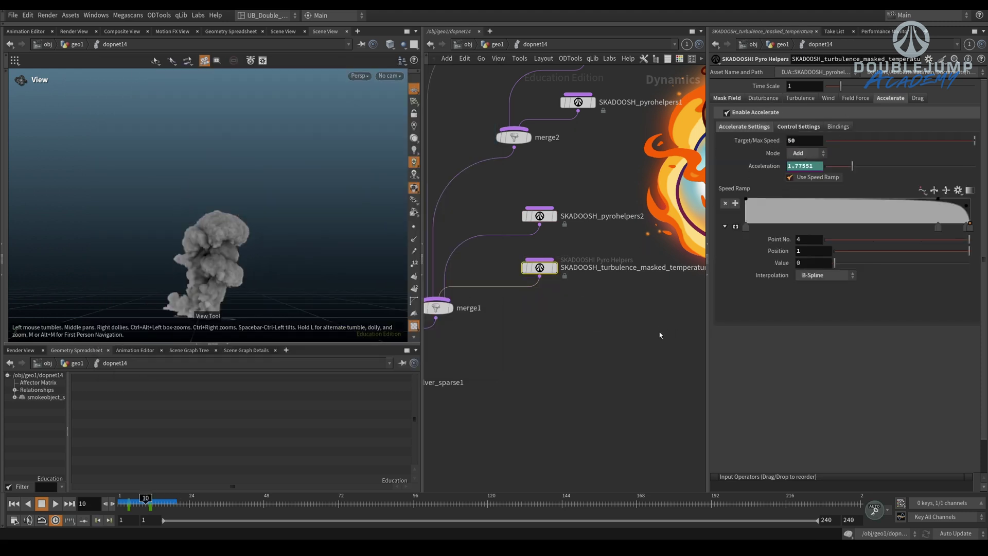
pyautogui.click(660, 335)
pyautogui.hotkey('ctrl', 'Up')
pyautogui.press('Up')
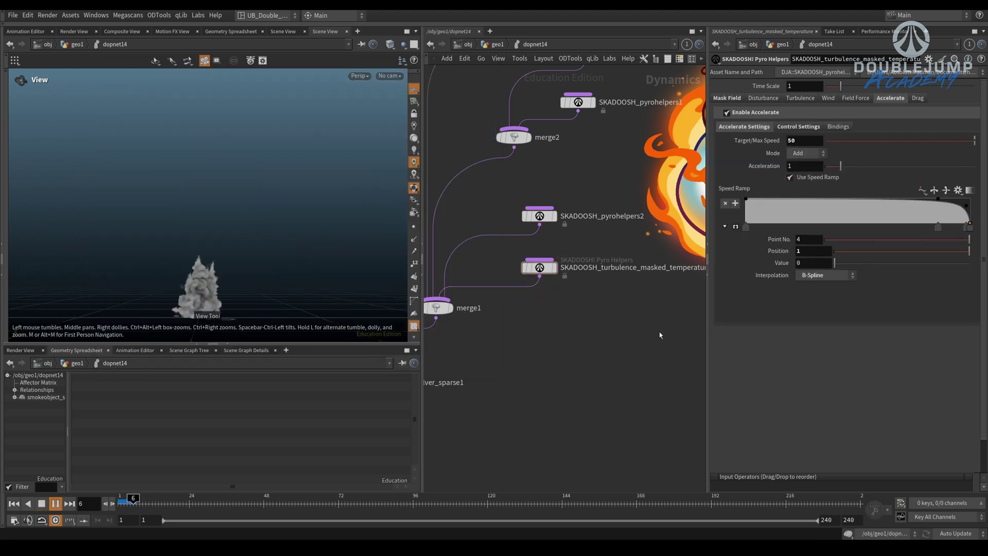
# - Set the masked temperature helper's Acceleration to 500, replay the simulation, and review it in a flipbook
pyautogui.press('Escape')
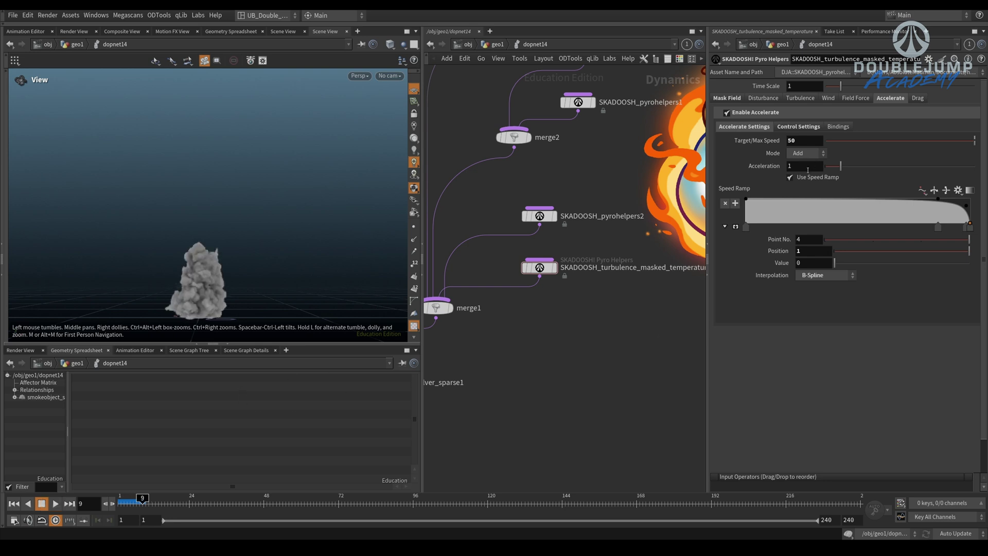
pyautogui.hotkey('ctrl', 'Up')
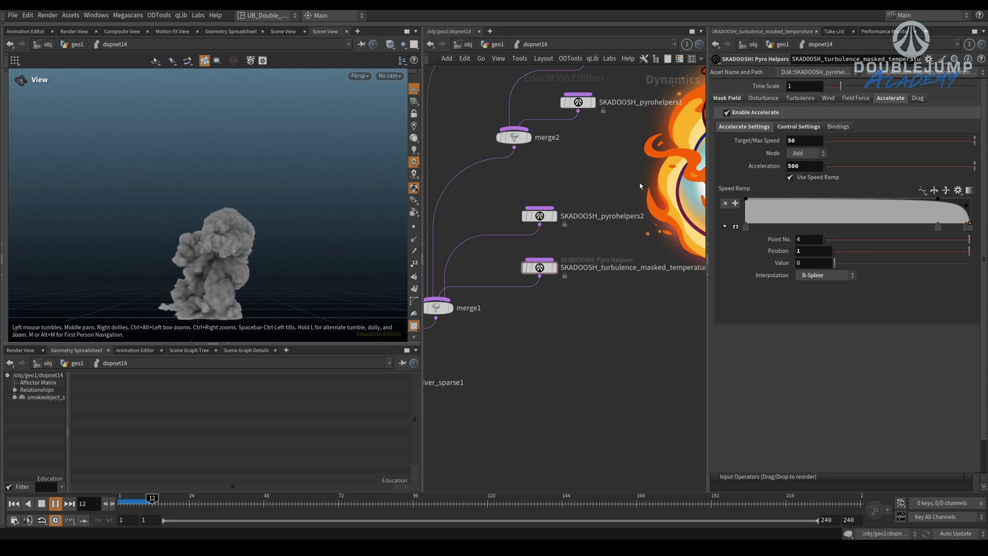
pyautogui.press('Escape')
pyautogui.hotkey('alt', 'shift', 'f')
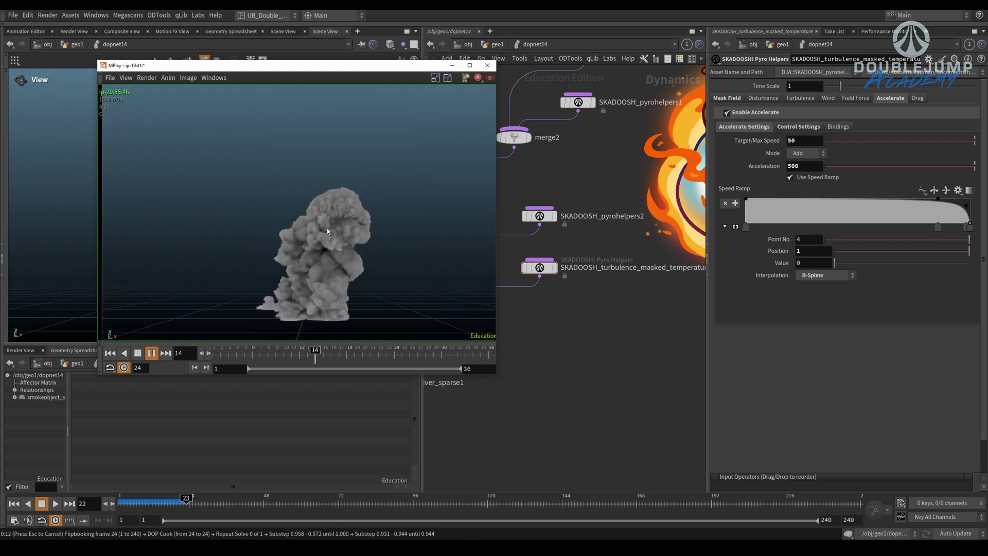
pyautogui.click(607, 344)
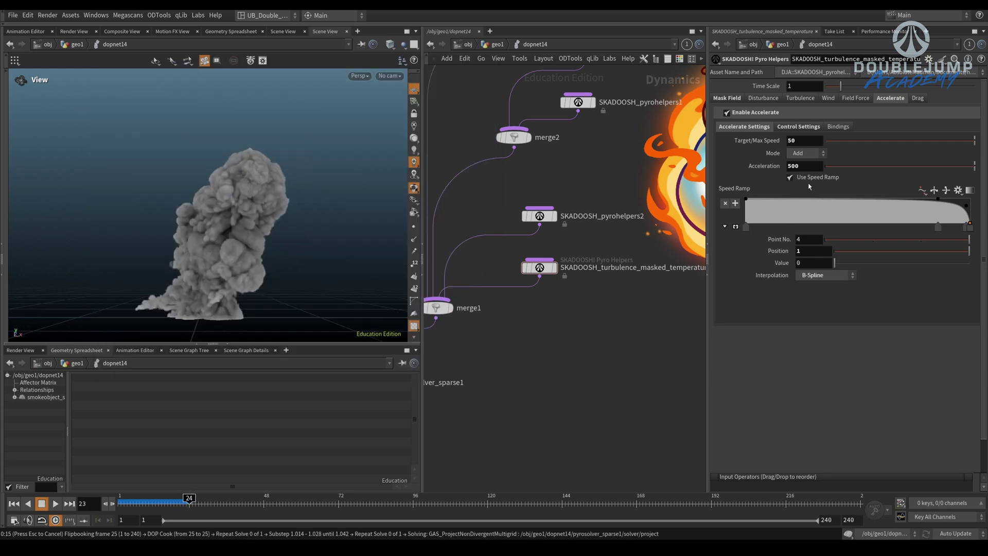
# - Stop the flipbook, set the masked temperature helper's Acceleration to 100, and replay the simulation
pyautogui.press('Escape')
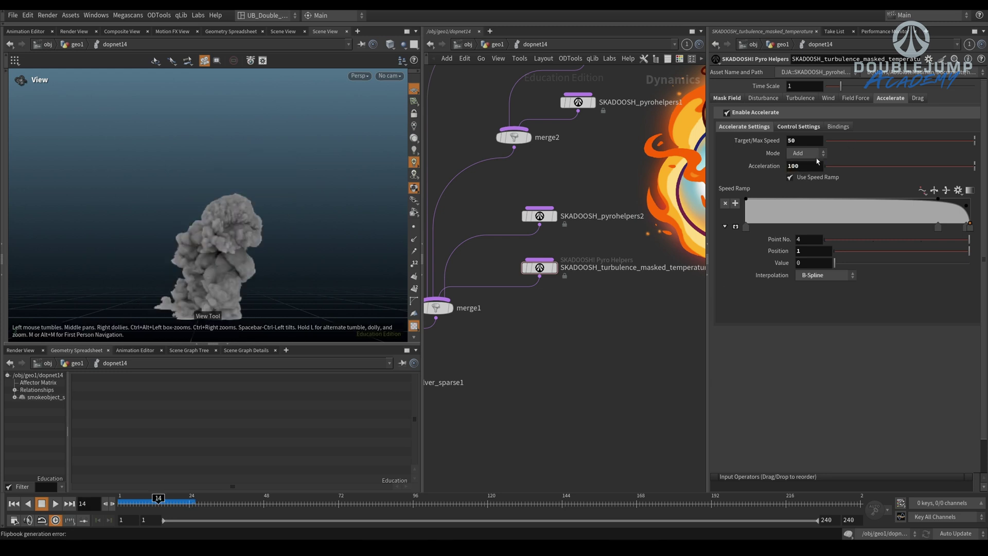
pyautogui.moveTo(289, 240); pyautogui.dragTo(291, 239, button='middle')
pyautogui.press('Up')
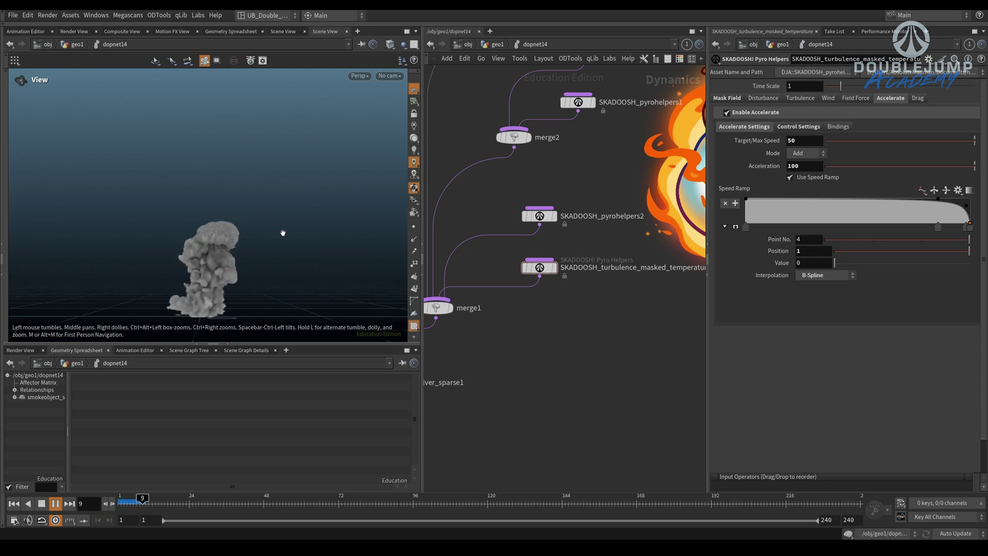
pyautogui.press('Up')
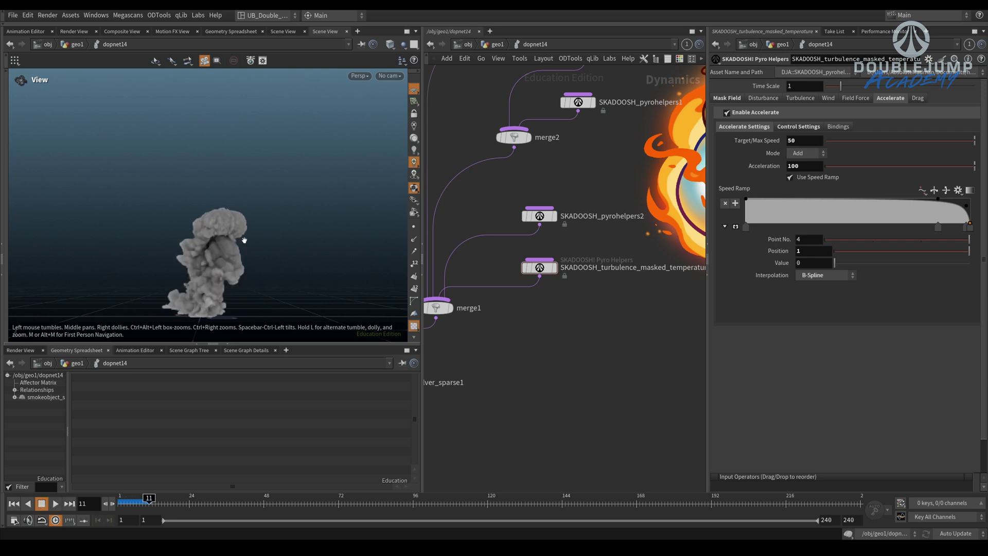
# - Rewind to frame 1 and go up to the Skadoosh Accelerate section of the geo1 network
pyautogui.press('h')
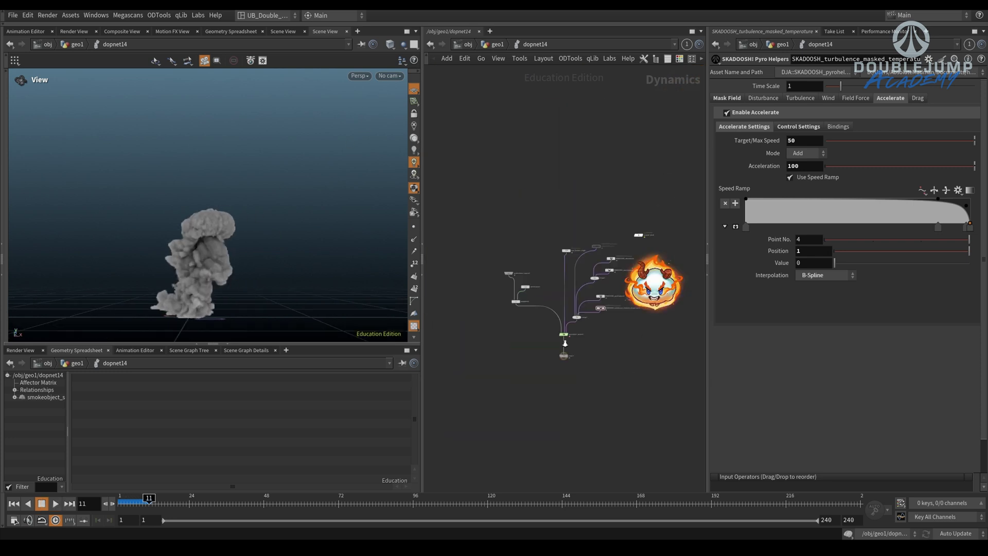
pyautogui.moveTo(562, 318); pyautogui.dragTo(543, 316, button='middle')
pyautogui.scroll(-1, 549, 332)
pyautogui.hotkey('ctrl', 'Up')
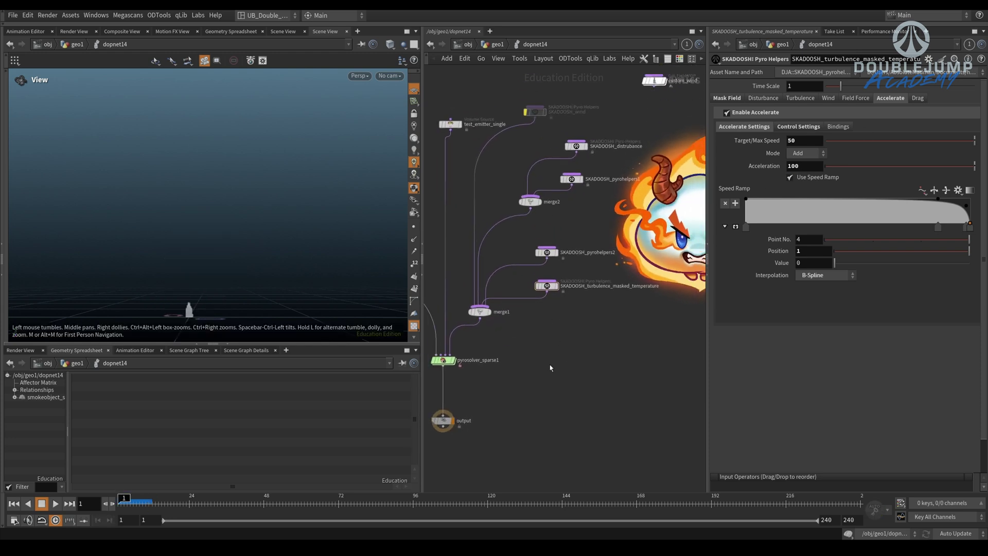
pyautogui.press('u')
pyautogui.scroll(-6, 554, 310)
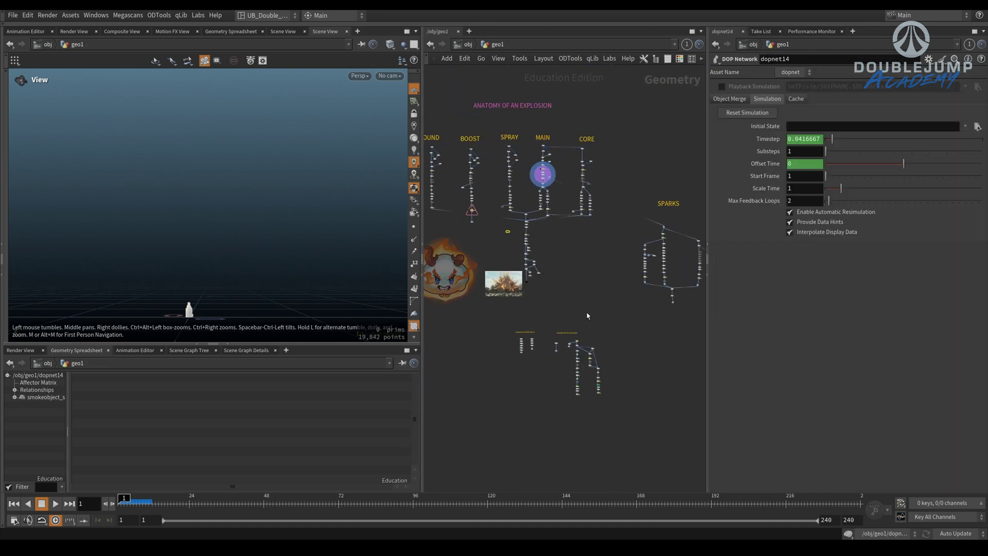
pyautogui.scroll(4, 574, 289)
pyautogui.moveTo(585, 296); pyautogui.dragTo(580, 262, button='middle')
pyautogui.scroll(3, 562, 293)
pyautogui.moveTo(540, 354); pyautogui.dragTo(537, 297, button='middle')
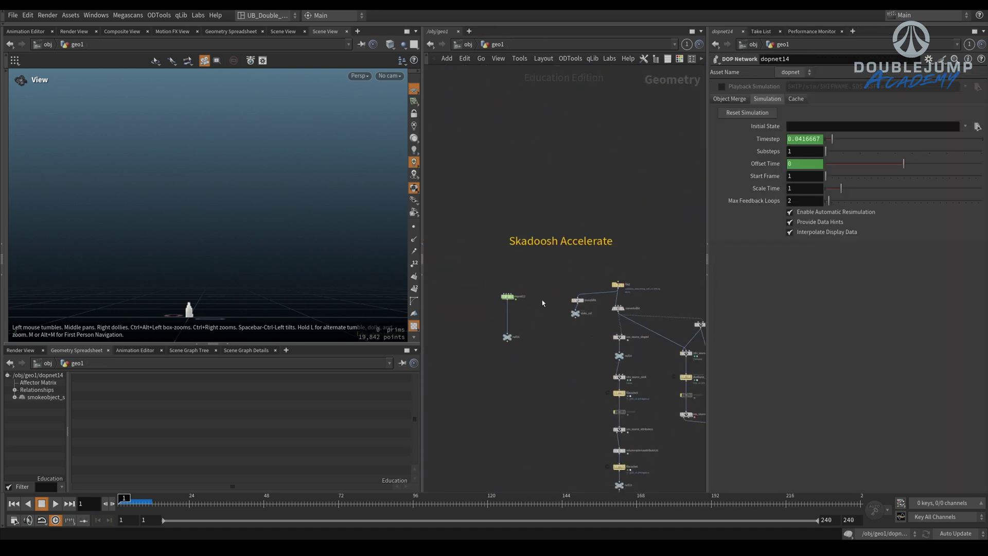
# - Open dopnet12 to examine its solver setup, and return to the geo1 network
pyautogui.press('i')
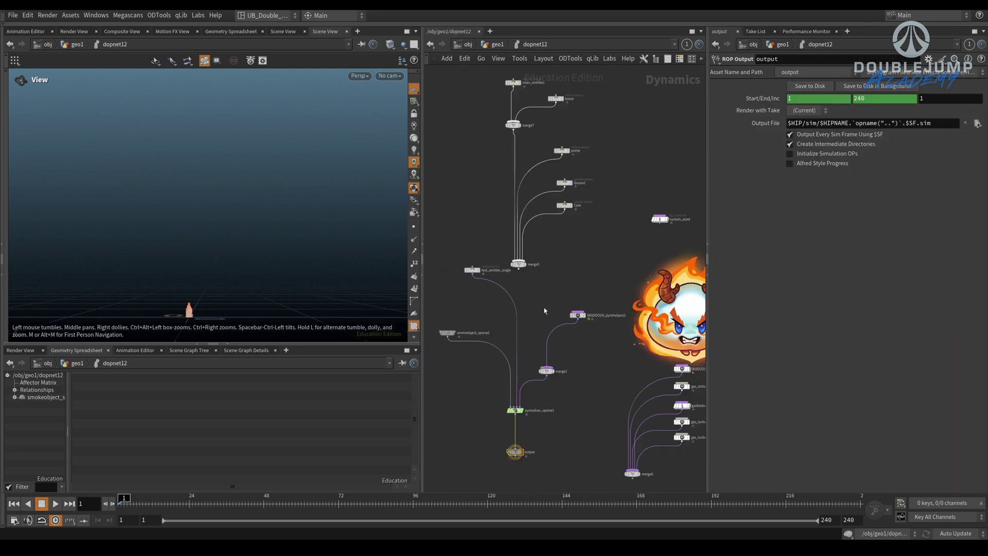
pyautogui.press('u')
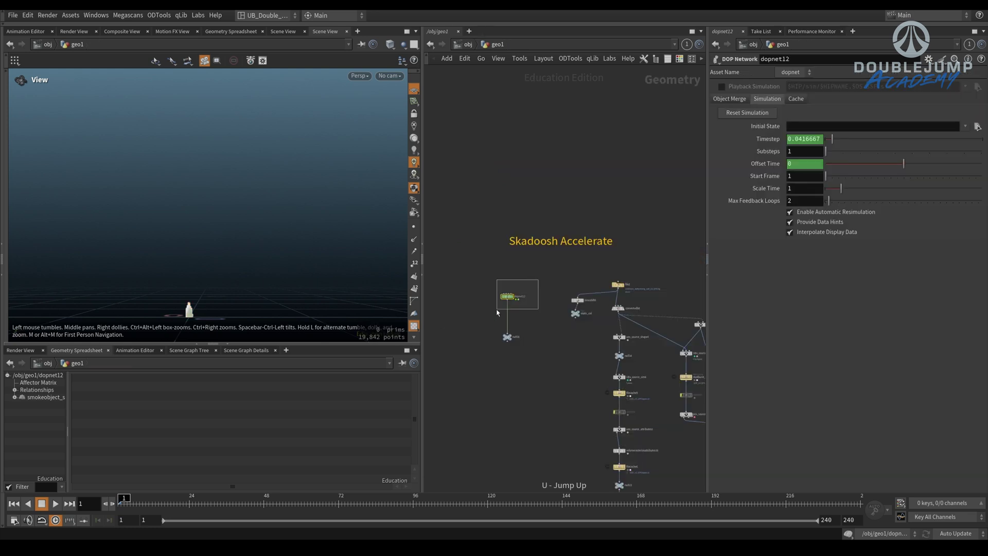
pyautogui.moveTo(490, 323); pyautogui.dragTo(483, 347)
# - Display the file2 collision geometry at frame 13 and frame it in a narrower viewport
pyautogui.scroll(-3, 494, 310)
pyautogui.scroll(5, 527, 305)
pyautogui.moveTo(670, 262); pyautogui.dragTo(527, 251, button='middle')
pyautogui.scroll(1, 589, 226)
pyautogui.moveTo(604, 222); pyautogui.dragTo(571, 204, button='middle')
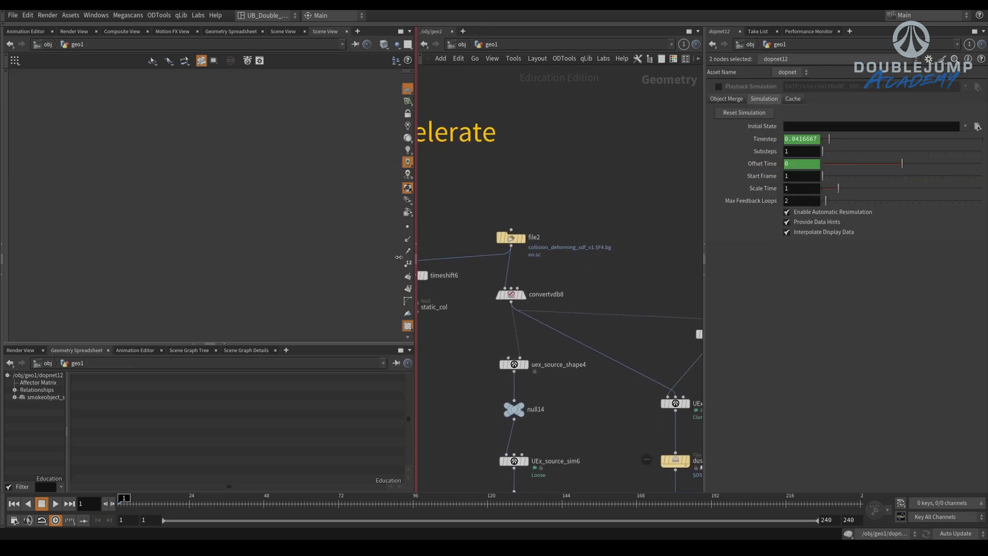
pyautogui.moveTo(385, 256); pyautogui.dragTo(334, 256)
pyautogui.moveTo(567, 251); pyautogui.dragTo(573, 224, button='middle')
pyautogui.click(468, 210)
pyautogui.moveTo(540, 192); pyautogui.dragTo(460, 212)
pyautogui.moveTo(163, 501)
pyautogui.mouseDown()
pyautogui.moveTo(122, 502)
pyautogui.moveTo(177, 502)
pyautogui.moveTo(155, 502)
pyautogui.mouseUp()
pyautogui.press('f')
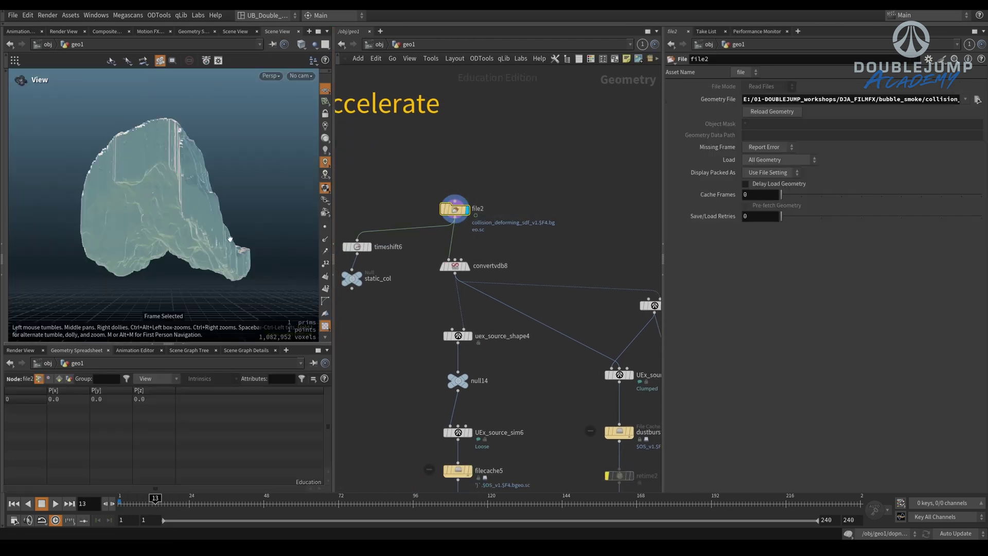
# - Switch the viewport to headlight lighting and examine the deforming rock collision at frames 30 and 51
pyautogui.moveTo(190, 248); pyautogui.dragTo(253, 204)
pyautogui.click(325, 150)
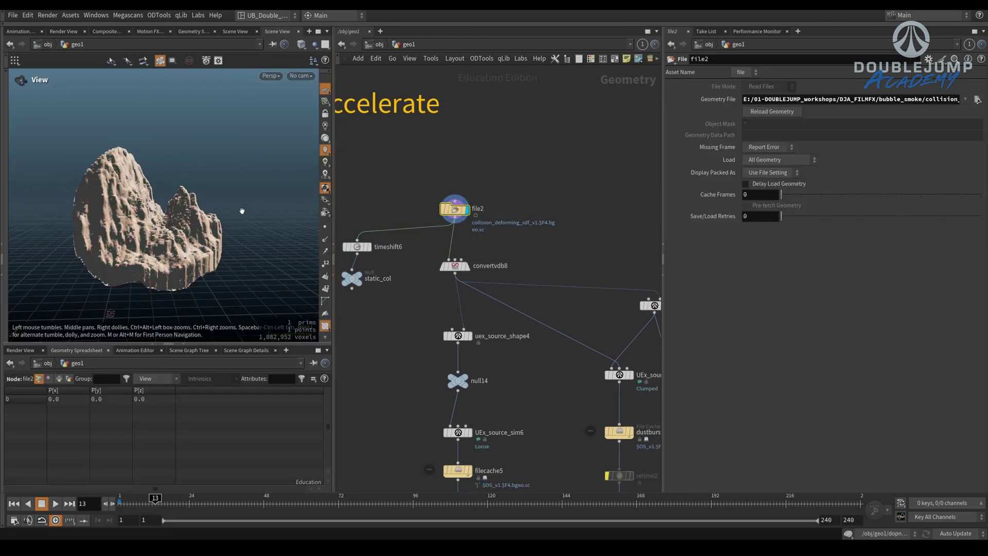
pyautogui.moveTo(155, 502)
pyautogui.mouseDown()
pyautogui.moveTo(268, 499)
pyautogui.moveTo(208, 498)
pyautogui.mouseUp()
pyautogui.scroll(5, 221, 196)
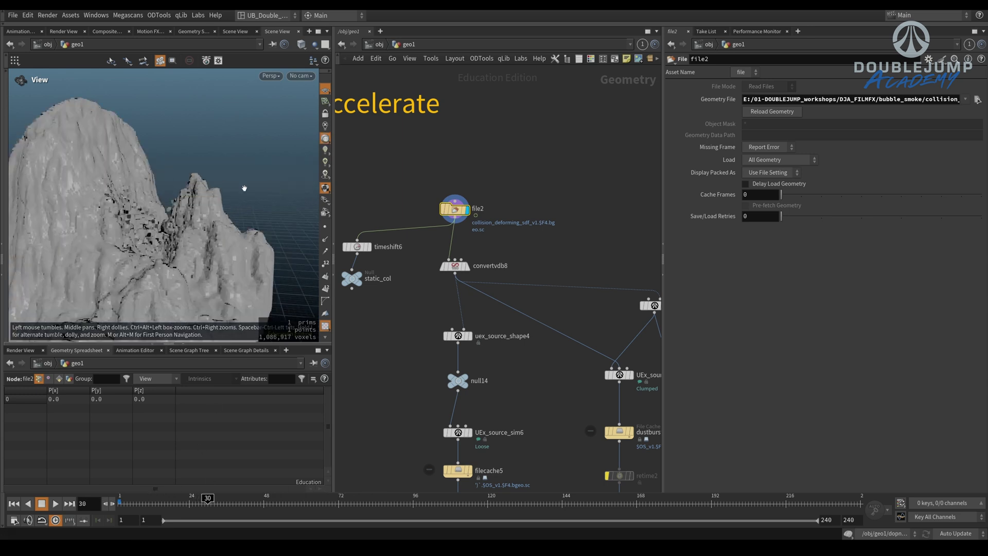
pyautogui.moveTo(221, 197); pyautogui.dragTo(247, 204)
pyautogui.moveTo(208, 501); pyautogui.dragTo(273, 500)
pyautogui.moveTo(416, 380); pyautogui.dragTo(413, 280, button='middle')
pyautogui.scroll(-3, 413, 282)
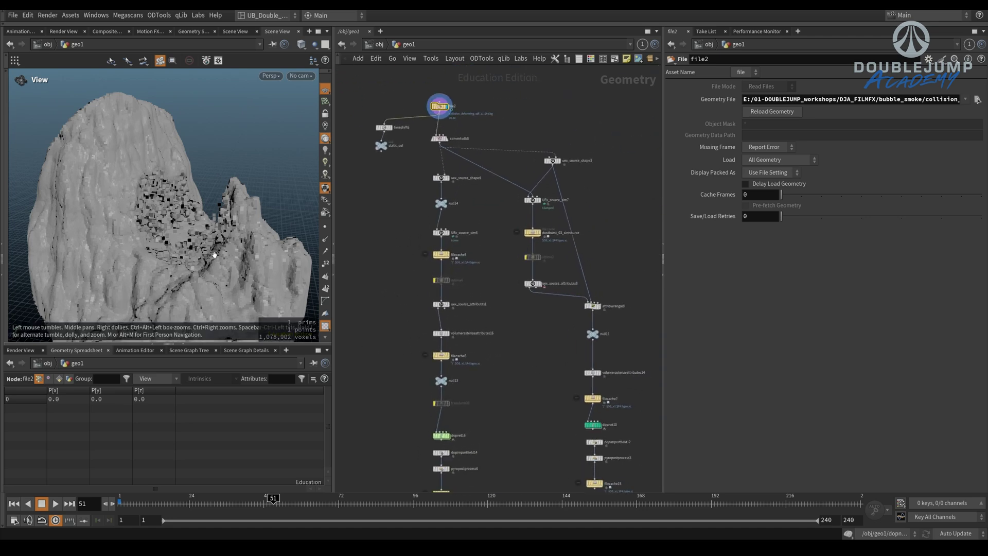
pyautogui.moveTo(190, 251); pyautogui.dragTo(173, 250)
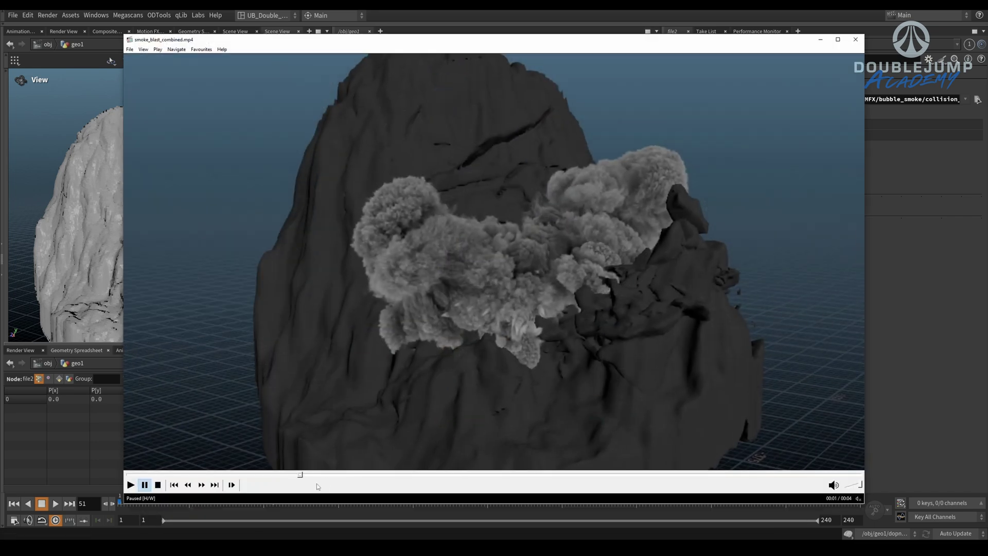
# - Replay the start of smoke_blast_combined.mp4 in the video player several times to examine the rock blast smoke
pyautogui.click(372, 390)
pyautogui.click(176, 475)
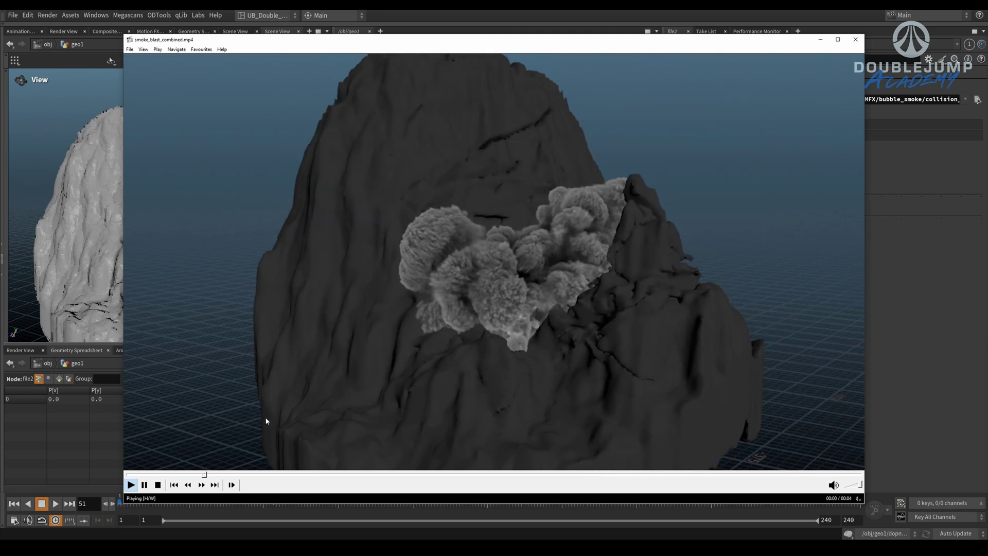
pyautogui.click(175, 475)
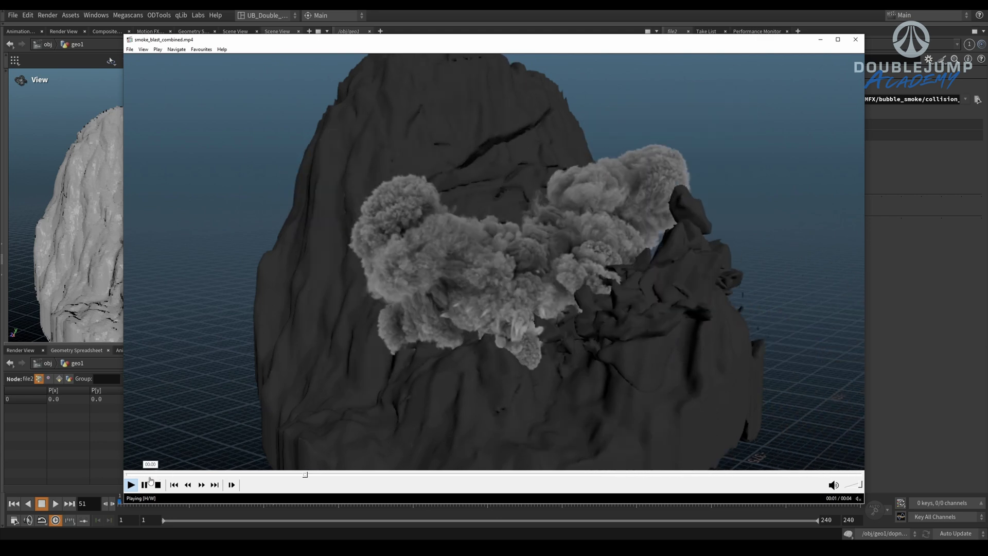
pyautogui.click(145, 474)
# - Switch to the Houdini scene with FX_SETUP_env and display the file cache in the dopnet16 branch at frame 168
pyautogui.click(644, 302)
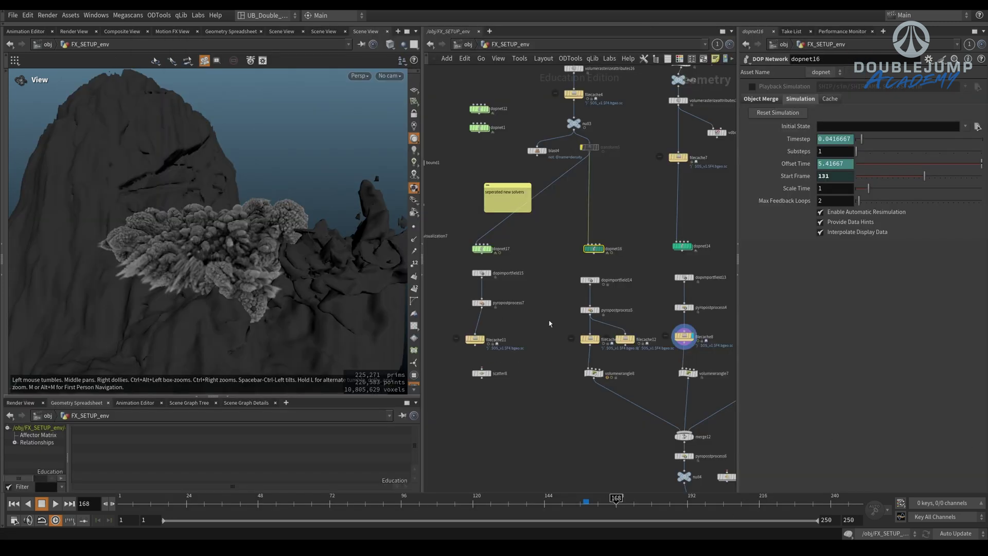
pyautogui.moveTo(549, 324); pyautogui.dragTo(503, 292, button='middle')
pyautogui.click(539, 316)
pyautogui.moveTo(243, 265); pyautogui.dragTo(248, 239)
pyautogui.moveTo(496, 352); pyautogui.dragTo(465, 313, button='middle')
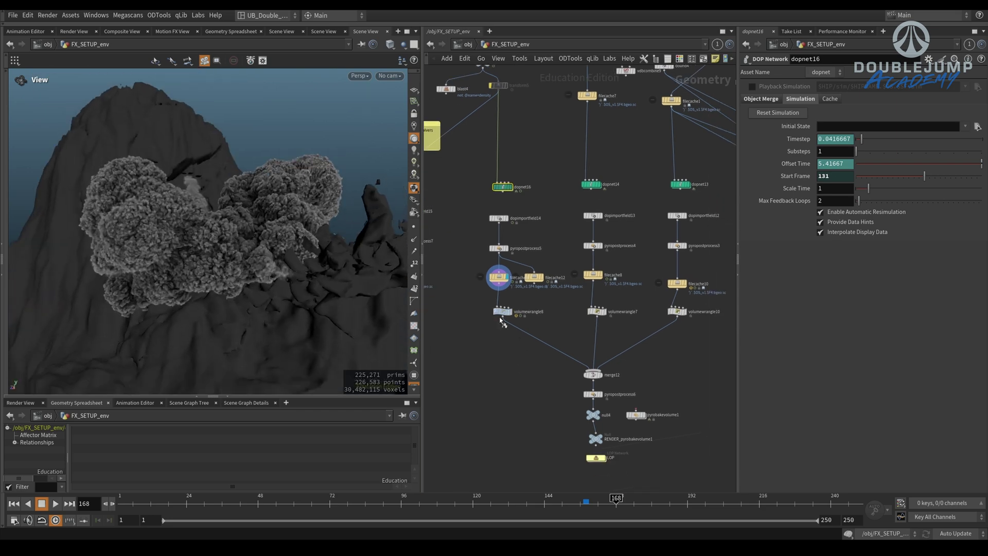
# - Compare the smoke displayed from the dopnet16 branch's file cache and from volumewrangle8, and inspect the wrangle's VEX code
pyautogui.click(512, 311)
pyautogui.moveTo(499, 384); pyautogui.dragTo(500, 356, button='middle')
pyautogui.moveTo(174, 262)
pyautogui.mouseDown()
pyautogui.moveTo(211, 254)
pyautogui.moveTo(188, 252)
pyautogui.mouseUp()
pyautogui.click(507, 249)
pyautogui.click(512, 284)
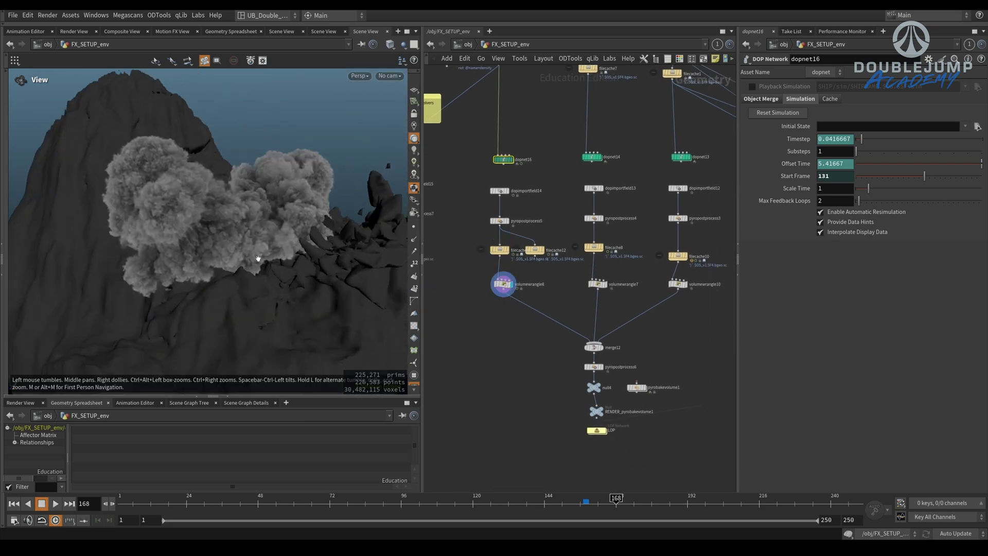
pyautogui.moveTo(248, 249)
pyautogui.mouseDown()
pyautogui.moveTo(245, 264)
pyautogui.moveTo(263, 246)
pyautogui.moveTo(244, 251)
pyautogui.mouseUp()
pyautogui.click(503, 284)
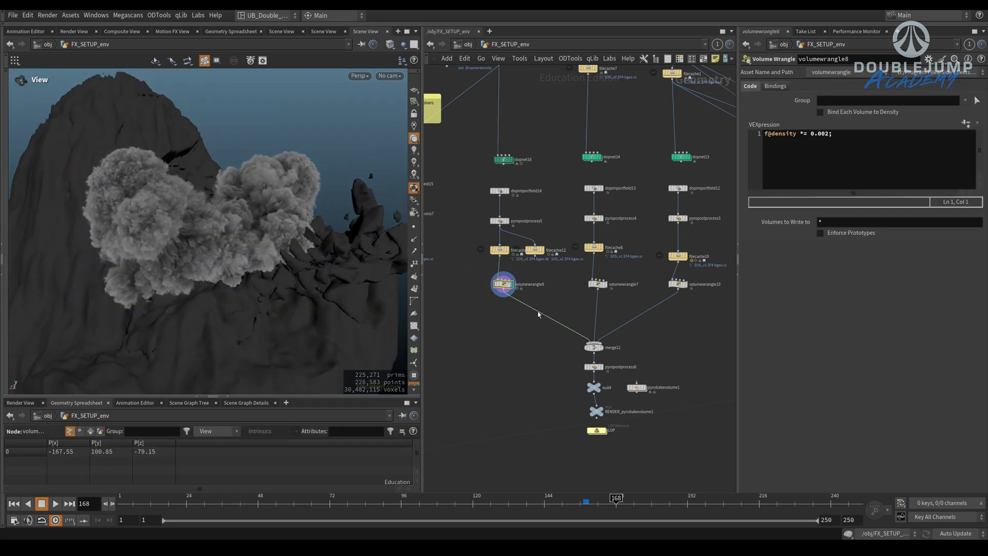
# - Scrub the volumewrangle8 smoke through the timeline and open the dopnet16 network
pyautogui.moveTo(534, 289); pyautogui.dragTo(577, 297, button='middle')
pyautogui.moveTo(423, 319); pyautogui.dragTo(410, 320)
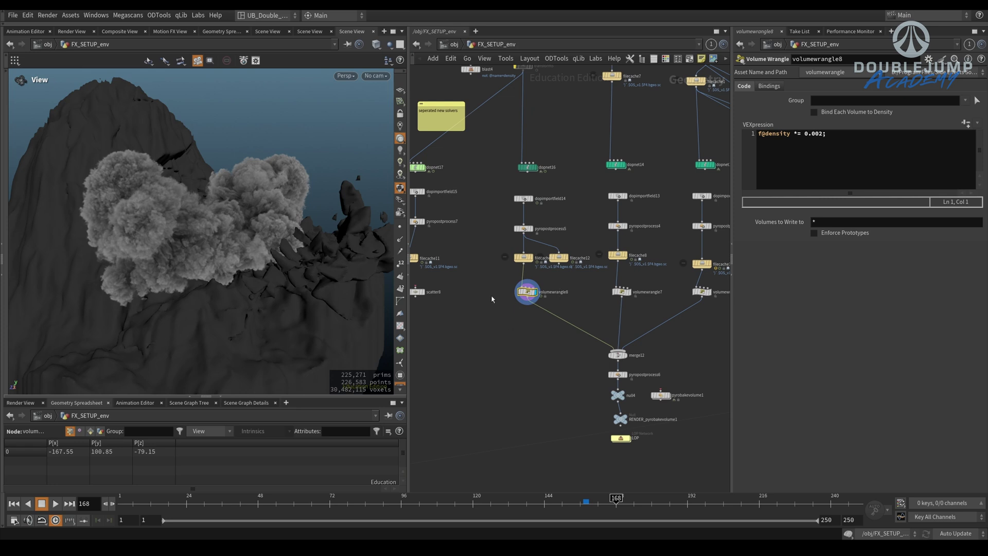
pyautogui.moveTo(494, 262)
pyautogui.mouseDown(button='middle')
pyautogui.moveTo(494, 327)
pyautogui.moveTo(494, 278)
pyautogui.mouseUp(button='middle')
pyautogui.moveTo(131, 504); pyautogui.dragTo(606, 499)
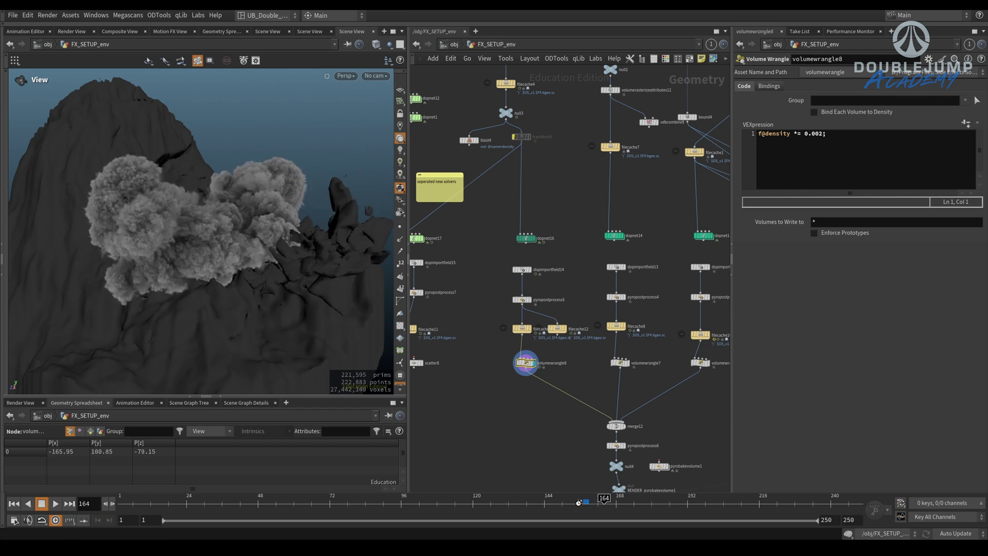
pyautogui.moveTo(558, 223); pyautogui.dragTo(507, 256)
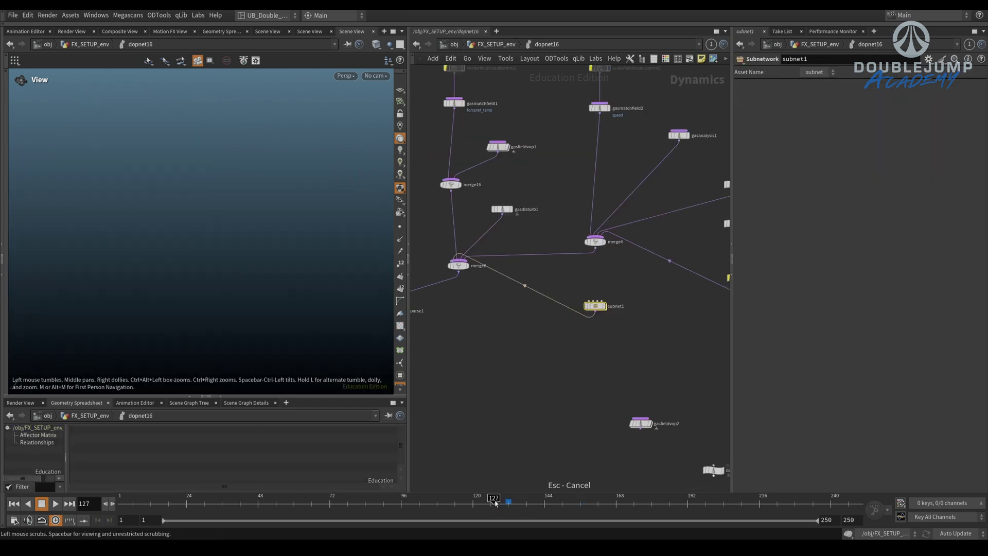
# - Inspect switchvalue1, applydata1 and smokeobject_sparse1 feeding the sparse pyro solver in dopnet16
pyautogui.moveTo(485, 297); pyautogui.dragTo(730, 329, button='middle')
pyautogui.click(561, 212)
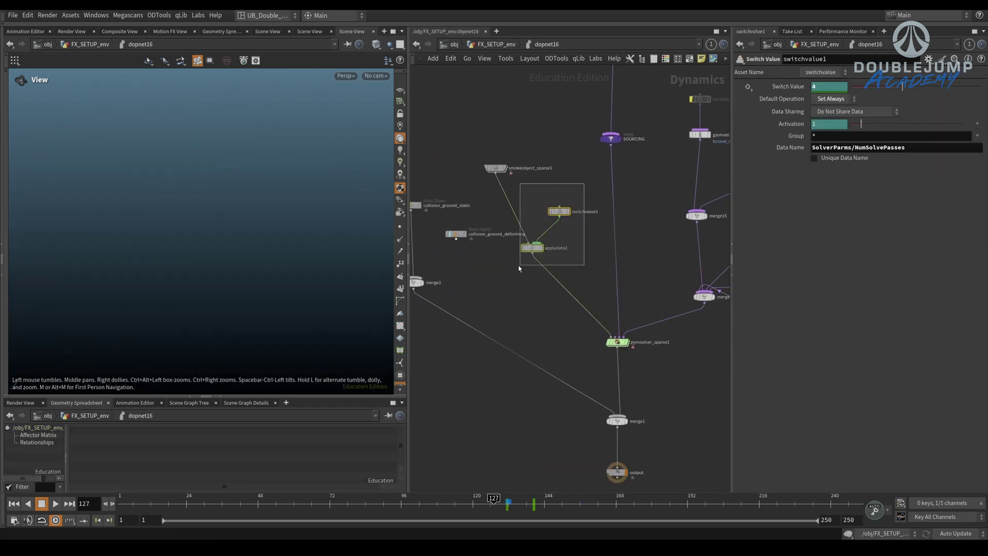
pyautogui.keyDown('shift'); pyautogui.click(533, 248); pyautogui.keyUp('shift')
pyautogui.moveTo(456, 242); pyautogui.dragTo(441, 249)
pyautogui.moveTo(553, 183); pyautogui.dragTo(470, 319)
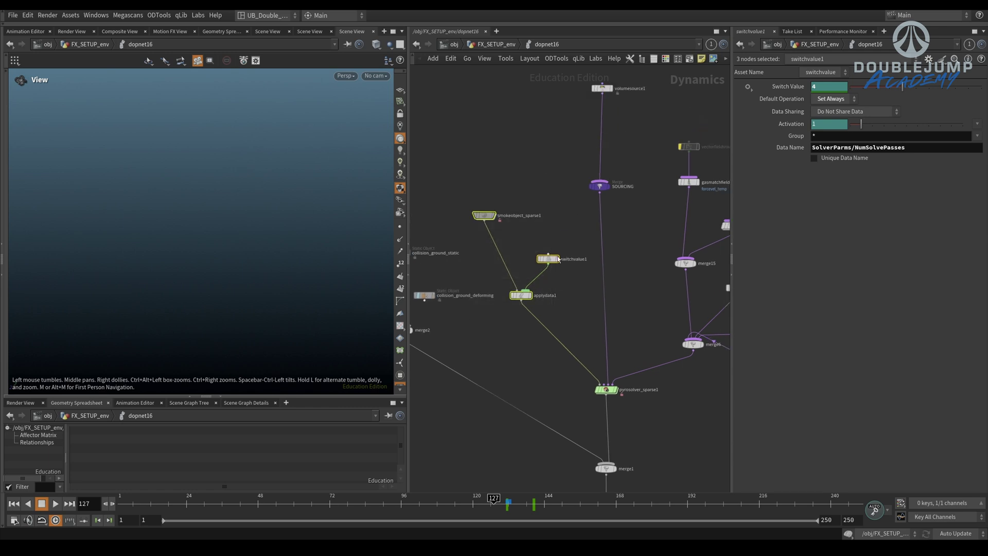
pyautogui.moveTo(548, 265); pyautogui.dragTo(536, 250)
pyautogui.click(553, 276)
pyautogui.moveTo(553, 275); pyautogui.dragTo(543, 248, button='middle')
pyautogui.moveTo(497, 261); pyautogui.dragTo(500, 269)
pyautogui.moveTo(543, 209); pyautogui.dragTo(492, 254)
pyautogui.click(547, 177)
pyautogui.moveTo(550, 146); pyautogui.dragTo(489, 241)
# - Move subnet1 slightly closer to merge6 in the dopnet16 network
pyautogui.moveTo(678, 269); pyautogui.dragTo(465, 246, button='middle')
pyautogui.click(608, 335)
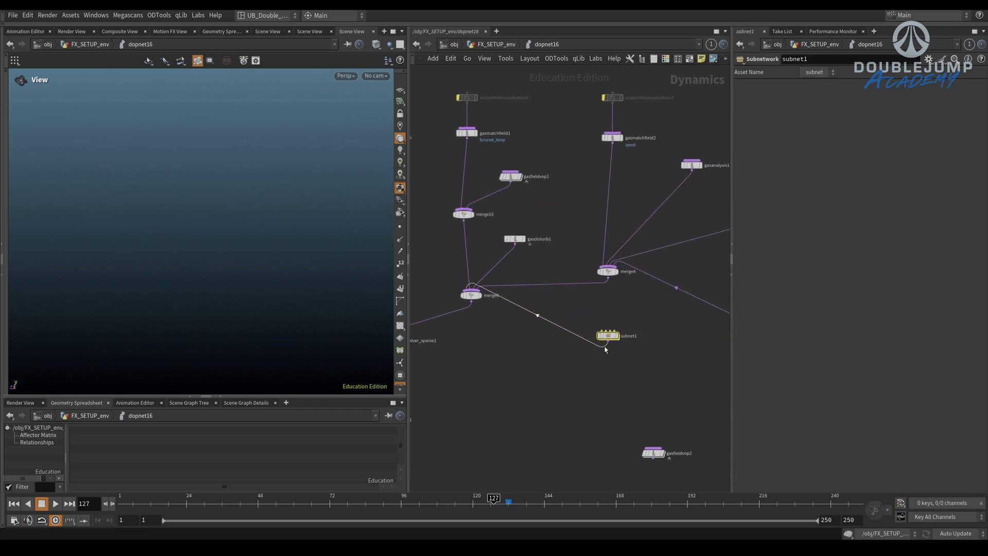
pyautogui.moveTo(614, 333); pyautogui.dragTo(578, 330)
pyautogui.scroll(1, 620, 312)
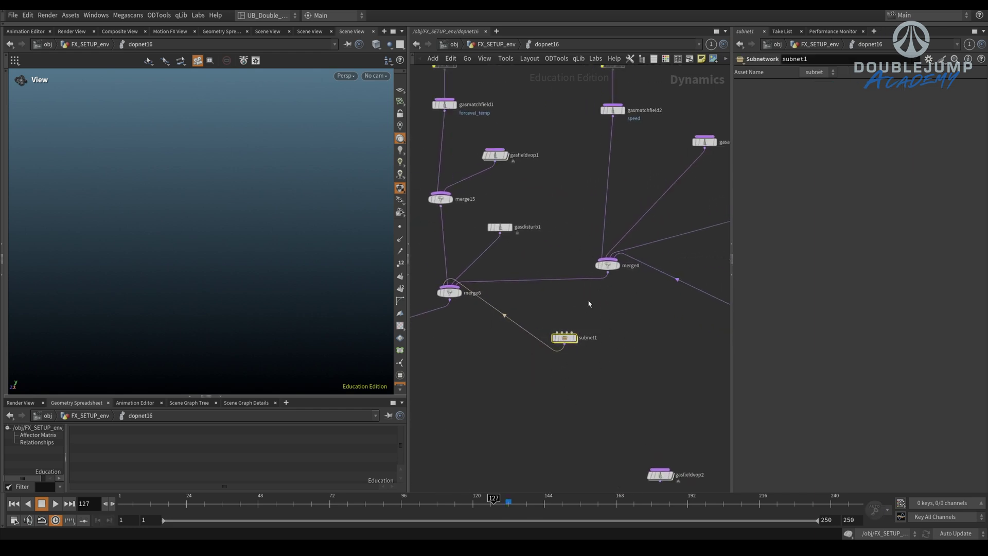
# - Open subnet1 and inspect custom_velocity_scale1, widening the parameter area to show its full VEX code
pyautogui.press('i')
pyautogui.click(486, 184)
pyautogui.scroll(3, 545, 228)
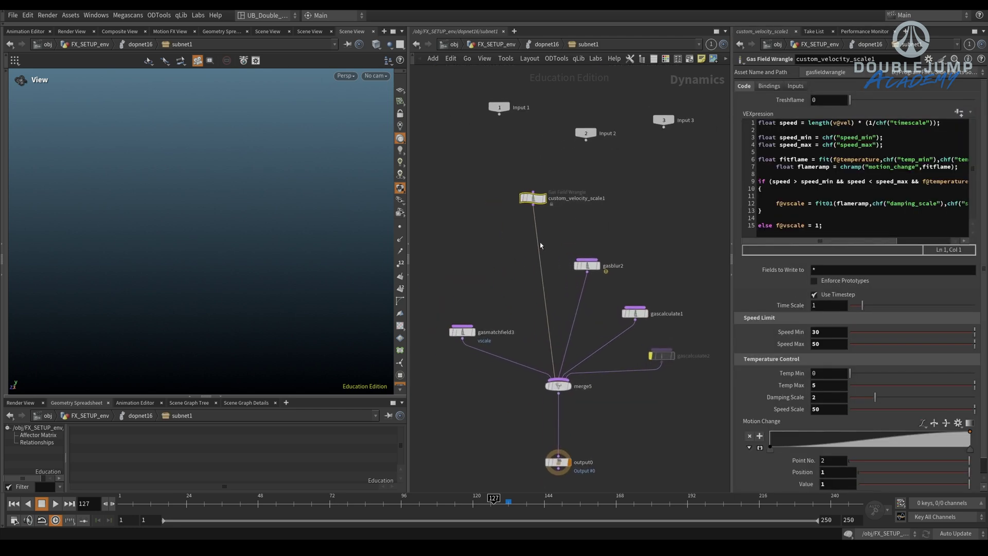
pyautogui.moveTo(408, 300); pyautogui.dragTo(384, 299)
pyautogui.moveTo(450, 290); pyautogui.dragTo(425, 294, button='middle')
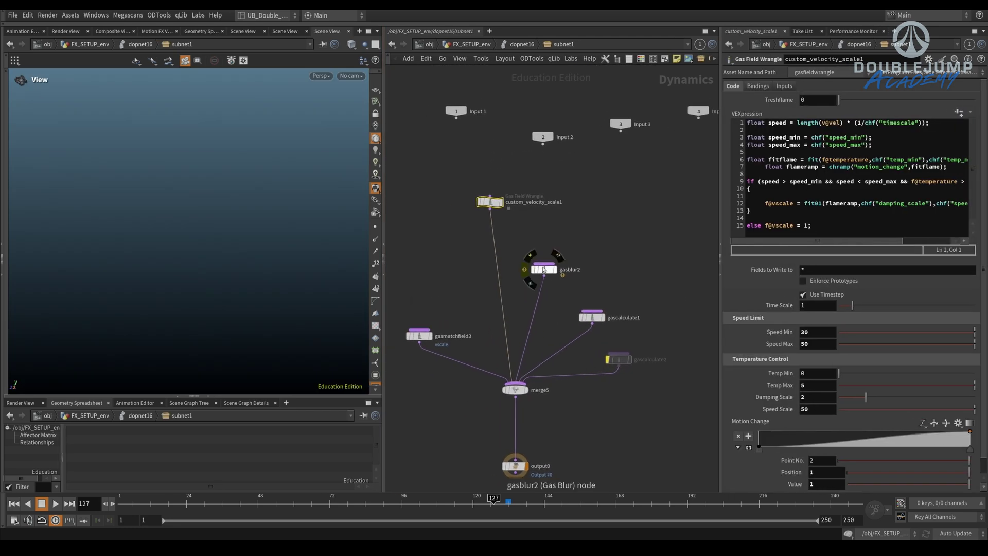
pyautogui.moveTo(545, 269); pyautogui.dragTo(545, 276)
pyautogui.moveTo(587, 251); pyautogui.dragTo(614, 300, button='middle')
pyautogui.moveTo(600, 261); pyautogui.dragTo(596, 255, button='middle')
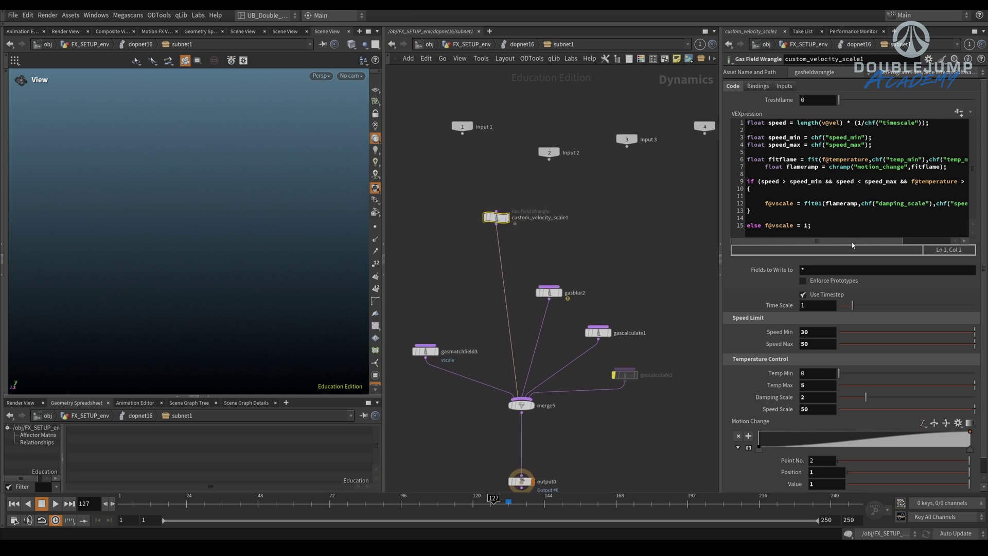
pyautogui.moveTo(722, 258); pyautogui.dragTo(651, 257)
# - Inspect gasmatchfield3's Field and Reference Field settings for the vscale field
pyautogui.moveTo(592, 288); pyautogui.dragTo(614, 259, button='middle')
pyautogui.click(420, 322)
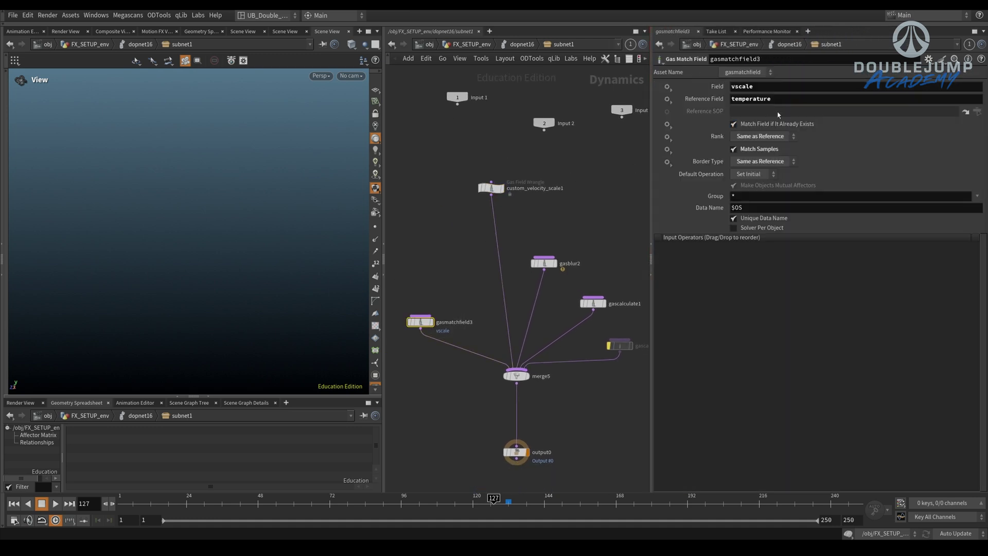
pyautogui.moveTo(778, 100); pyautogui.dragTo(668, 121)
pyautogui.hotkey('shift', 'Tab')
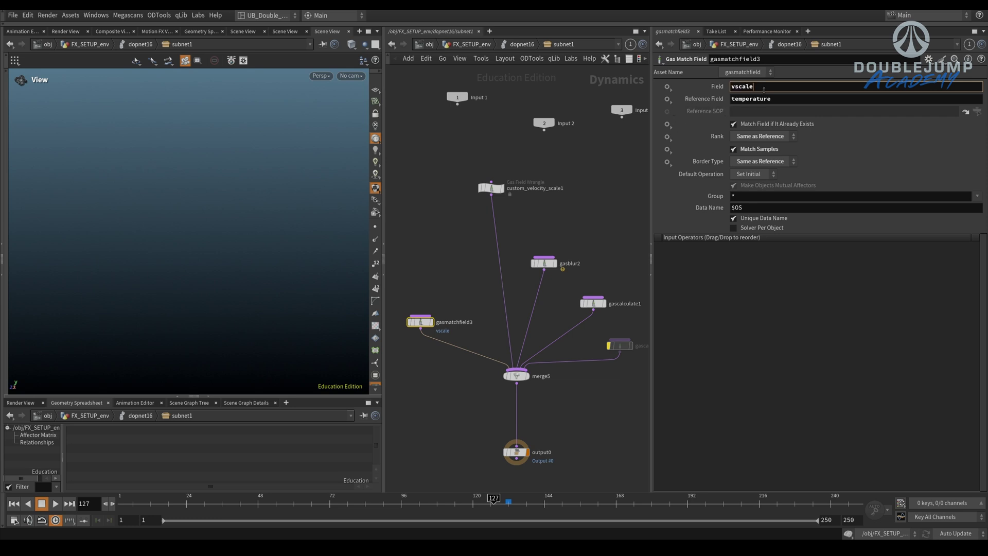
# - Examine the temperature fit and motion_change ramp lines in custom_velocity_scale1's VEX code
pyautogui.click(491, 188)
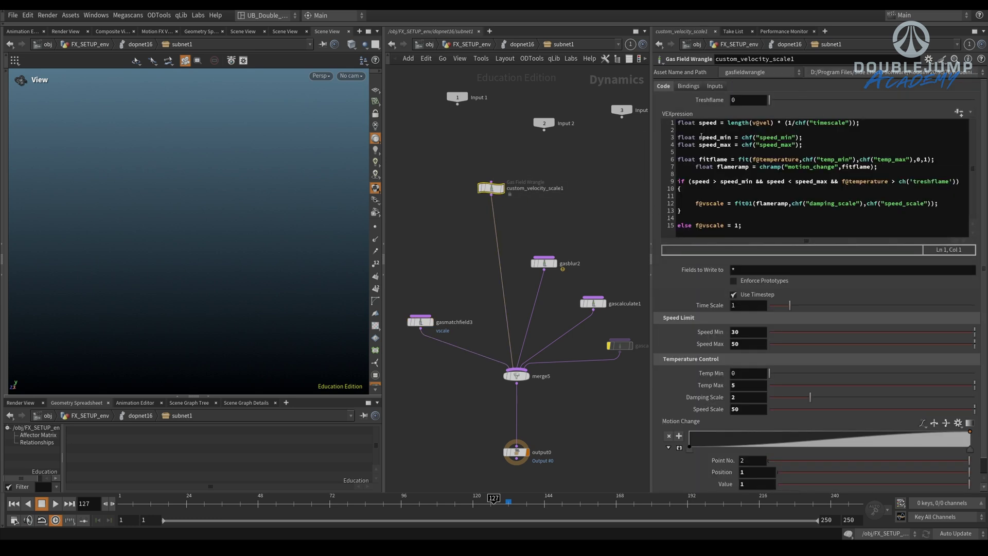
pyautogui.moveTo(701, 137); pyautogui.dragTo(935, 159)
pyautogui.hotkey('shift', 'Up')
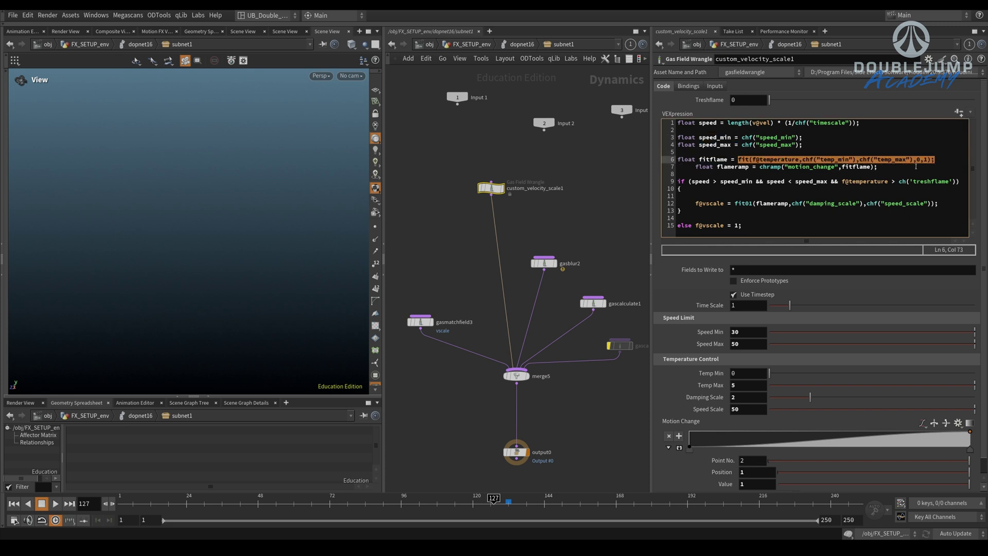
pyautogui.click(818, 159)
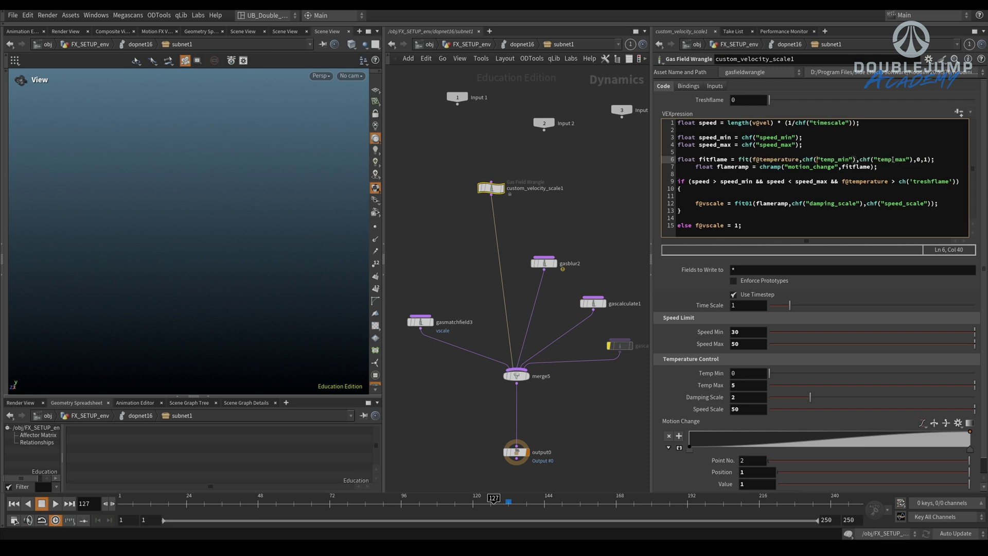
pyautogui.moveTo(716, 167); pyautogui.dragTo(750, 167)
pyautogui.moveTo(843, 167); pyautogui.dragTo(871, 168)
pyautogui.moveTo(702, 160); pyautogui.dragTo(840, 167)
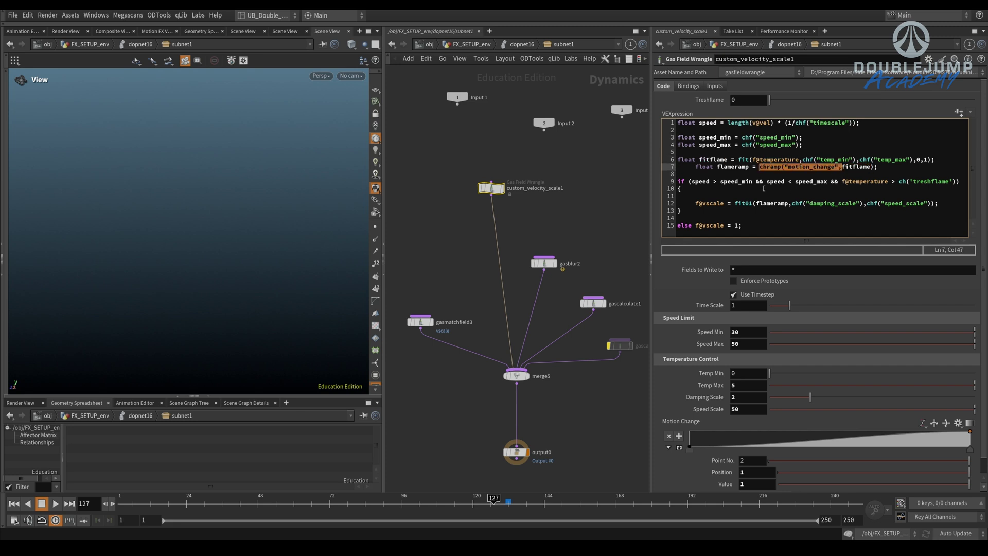
# - Examine the speed and temperature condition in the wrangle code together with its Treshflame parameter
pyautogui.moveTo(694, 182); pyautogui.dragTo(942, 182)
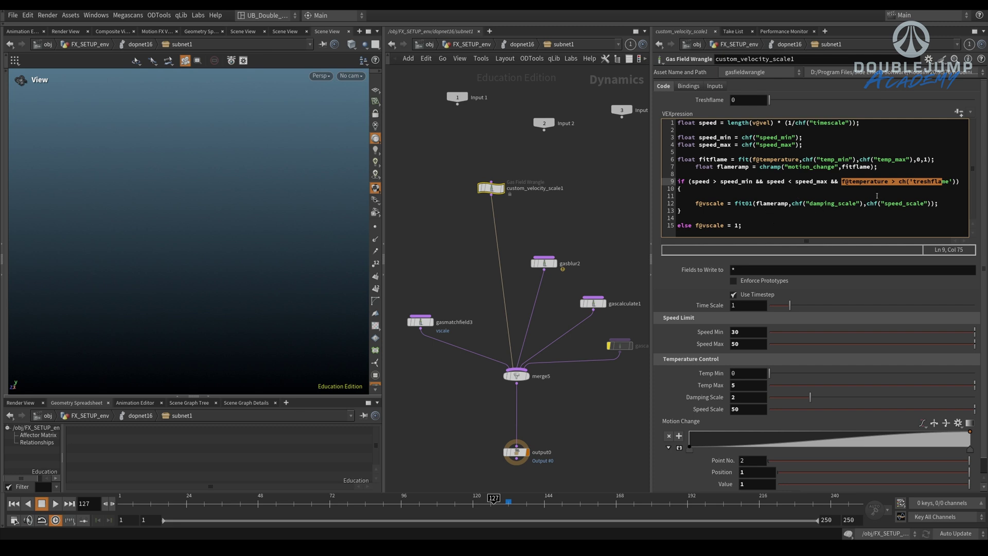
pyautogui.click(893, 182)
pyautogui.moveTo(844, 181); pyautogui.dragTo(955, 182)
pyautogui.moveTo(747, 102); pyautogui.dragTo(728, 115)
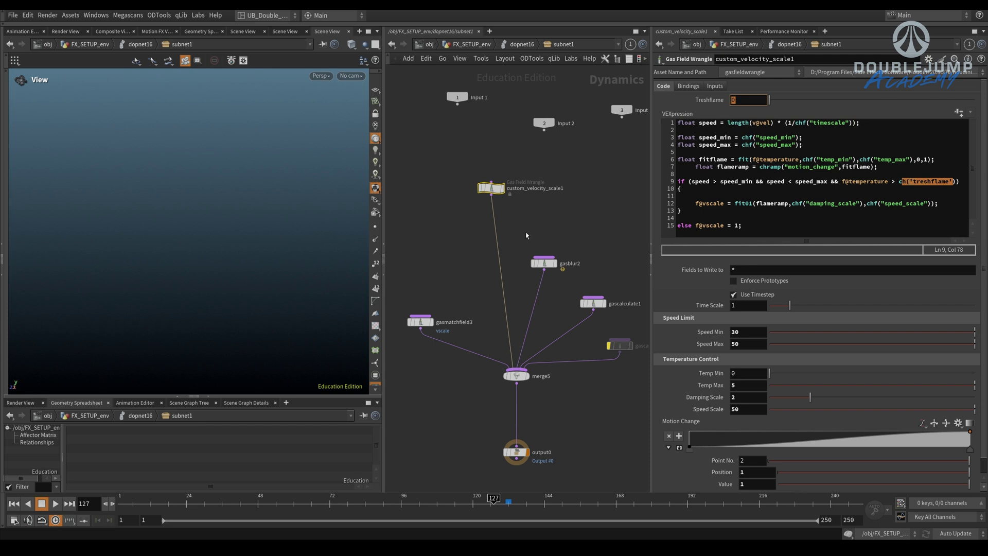
pyautogui.click(892, 182)
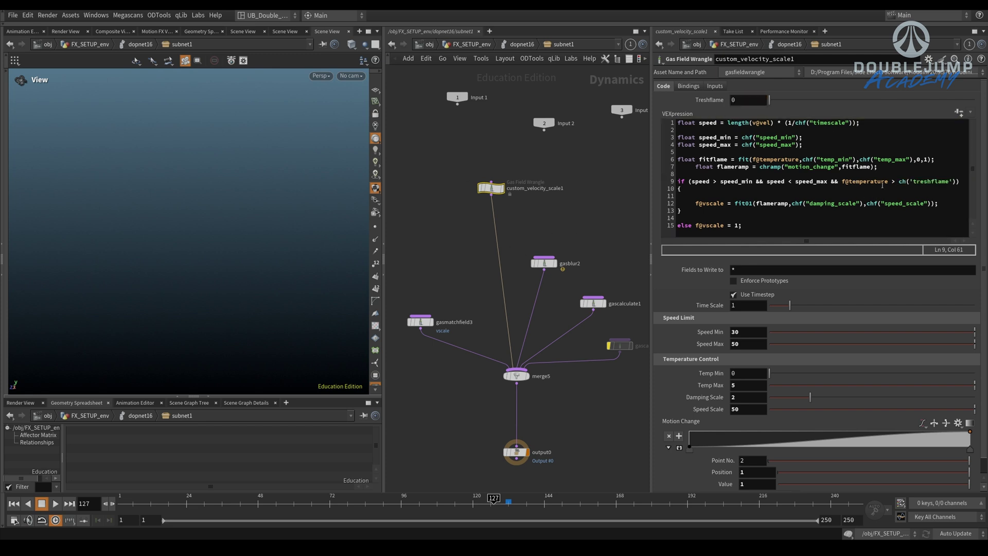
# - Examine how the wrangle assigns f@vscale from flameramp, damping_scale and speed_scale, and its else branch
pyautogui.moveTo(809, 147); pyautogui.dragTo(680, 201)
pyautogui.click(807, 205)
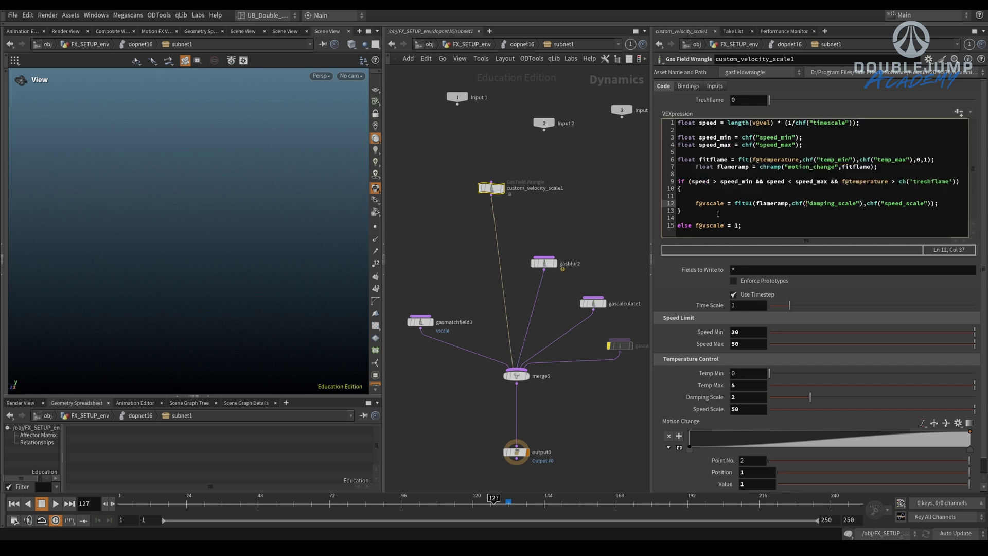
pyautogui.moveTo(696, 204); pyautogui.dragTo(789, 207)
pyautogui.moveTo(716, 168); pyautogui.dragTo(757, 168)
pyautogui.moveTo(791, 204); pyautogui.dragTo(933, 204)
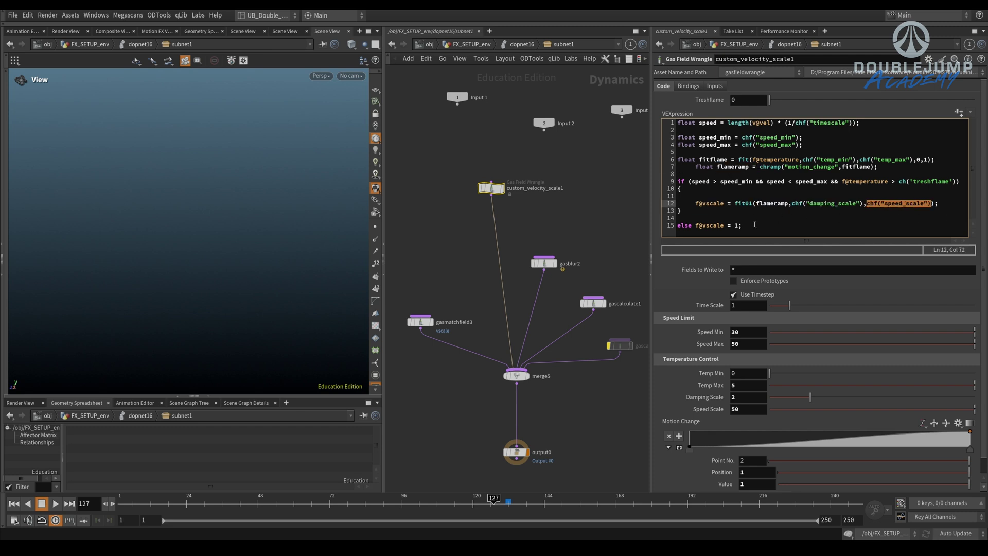
pyautogui.moveTo(700, 227); pyautogui.dragTo(738, 226)
# - Review the complete velocity scale code block alongside the speed limit and temperature control parameters
pyautogui.click(612, 241)
pyautogui.moveTo(612, 240); pyautogui.dragTo(588, 224, button='middle')
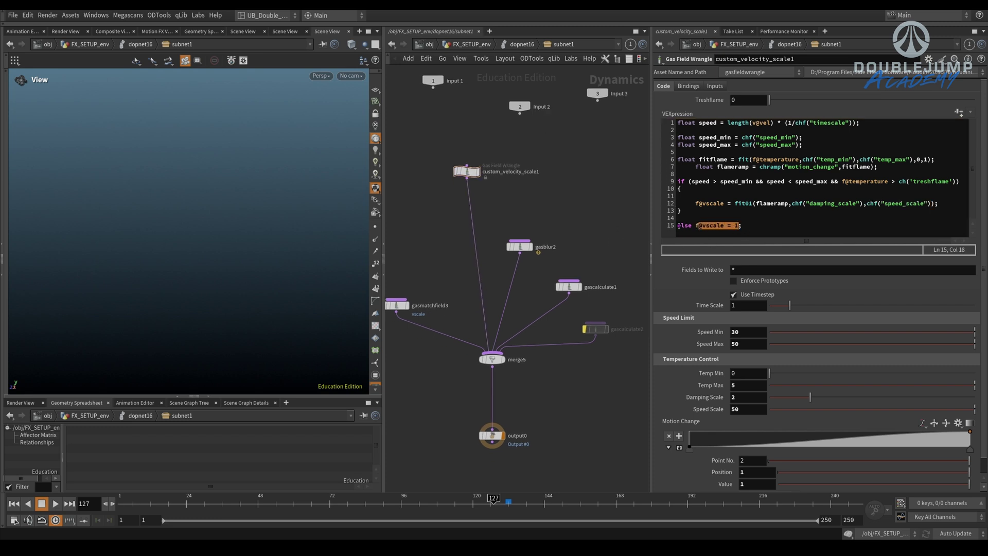
pyautogui.click(755, 216)
pyautogui.moveTo(755, 216); pyautogui.dragTo(650, 130)
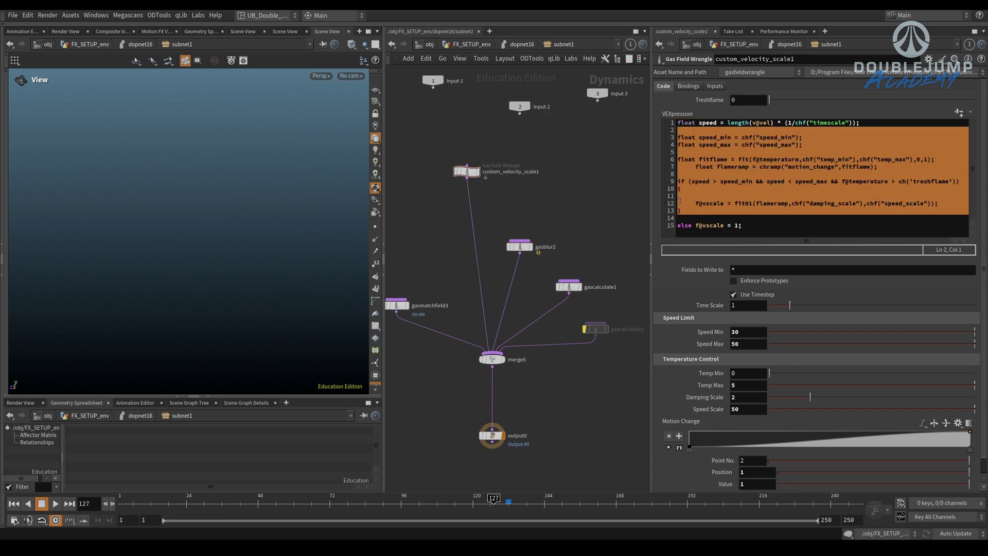
pyautogui.click(696, 196)
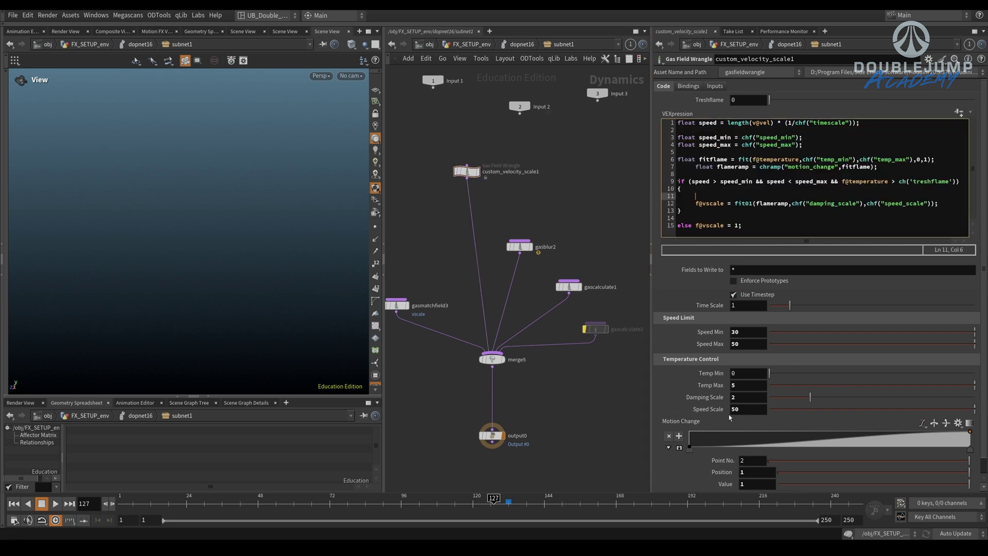
pyautogui.moveTo(618, 249); pyautogui.dragTo(614, 238, button='middle')
pyautogui.tripleClick(731, 228)
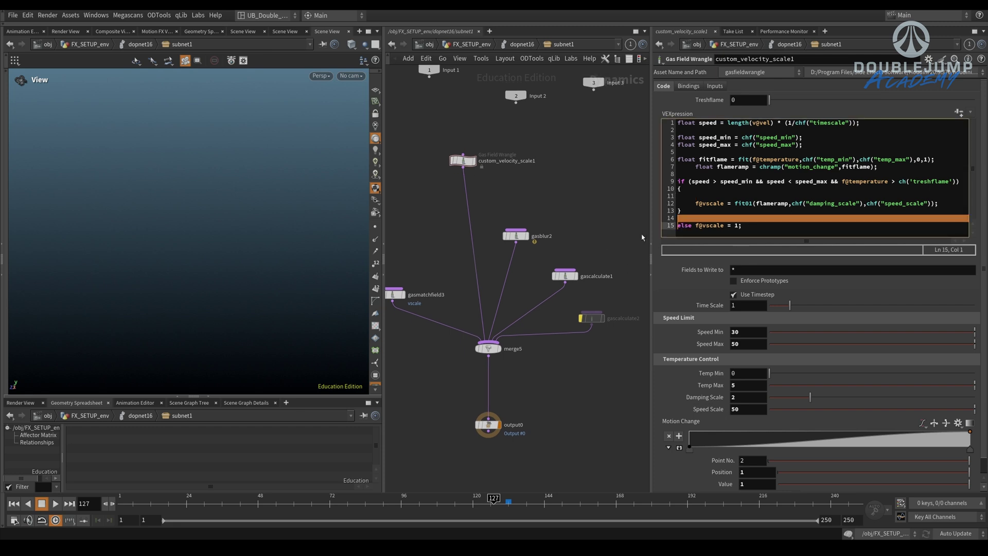
# - Inspect gasblur2's blur settings for vscale and the expression driving its Time Scale
pyautogui.click(516, 236)
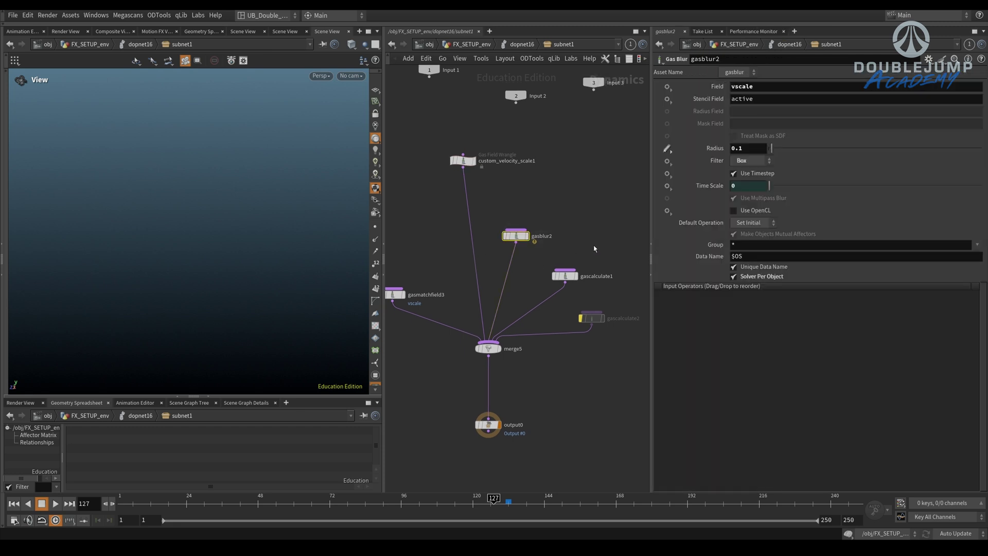
pyautogui.write('ch("../../../../timescale")')
pyautogui.click(704, 190)
pyautogui.click(55, 504)
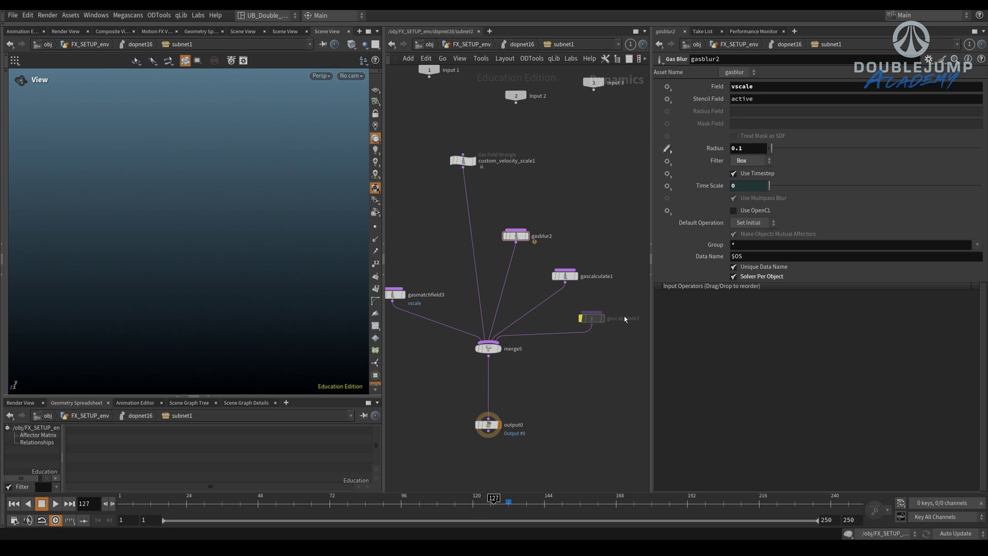
pyautogui.click(712, 190)
pyautogui.press('Escape')
pyautogui.moveTo(625, 224); pyautogui.dragTo(615, 240, button='middle')
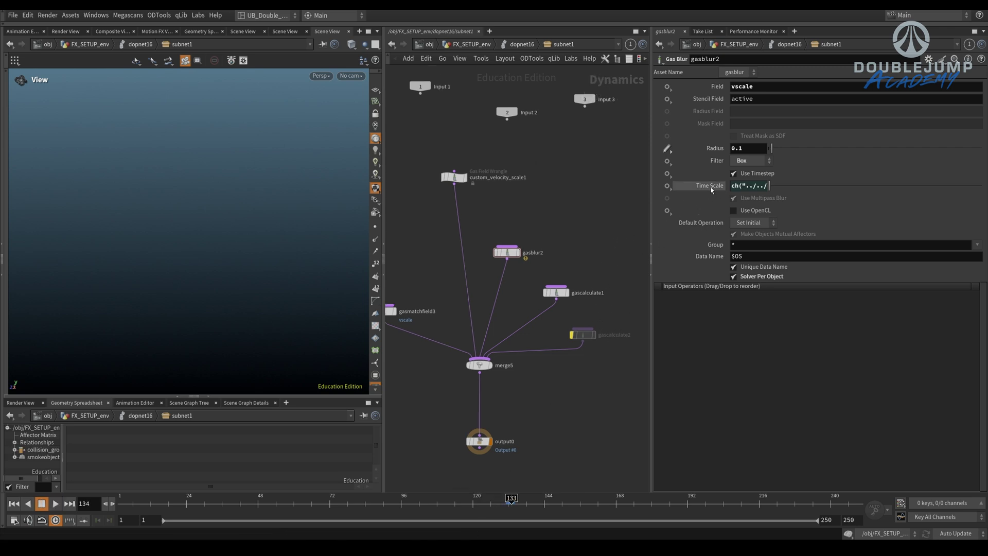
pyautogui.hotkey('ctrl', 'y')
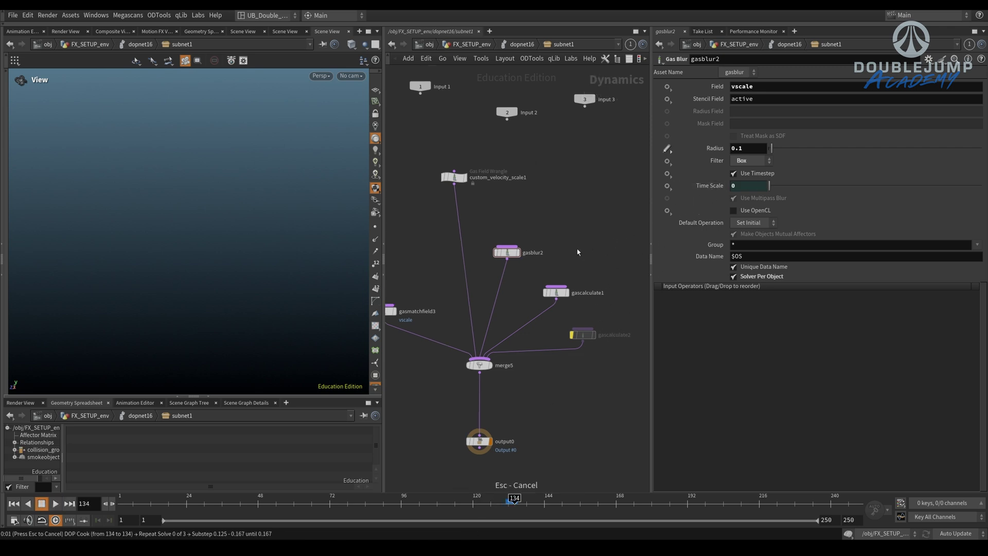
pyautogui.hotkey('ctrl', 'z')
# - Go to frame 123 and inspect gascalculate1's Multiply calculation between vel and vscale
pyautogui.click(482, 503)
pyautogui.moveTo(615, 242); pyautogui.dragTo(589, 247, button='middle')
pyautogui.moveTo(601, 255); pyautogui.dragTo(515, 319)
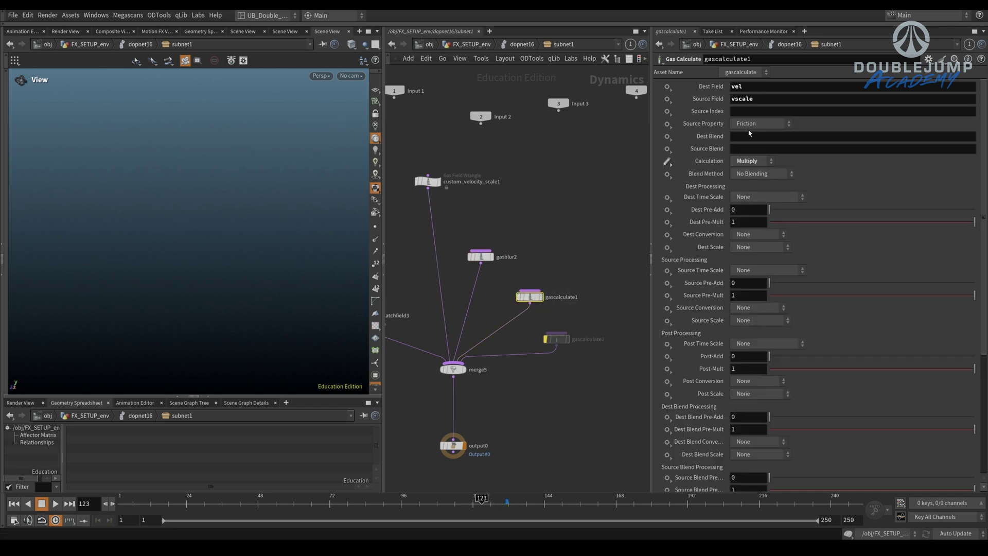
pyautogui.moveTo(515, 216); pyautogui.dragTo(588, 225, button='middle')
# - Return to custom_velocity_scale1 and recheck the speed condition in its VEX code
pyautogui.click(484, 187)
pyautogui.click(764, 227)
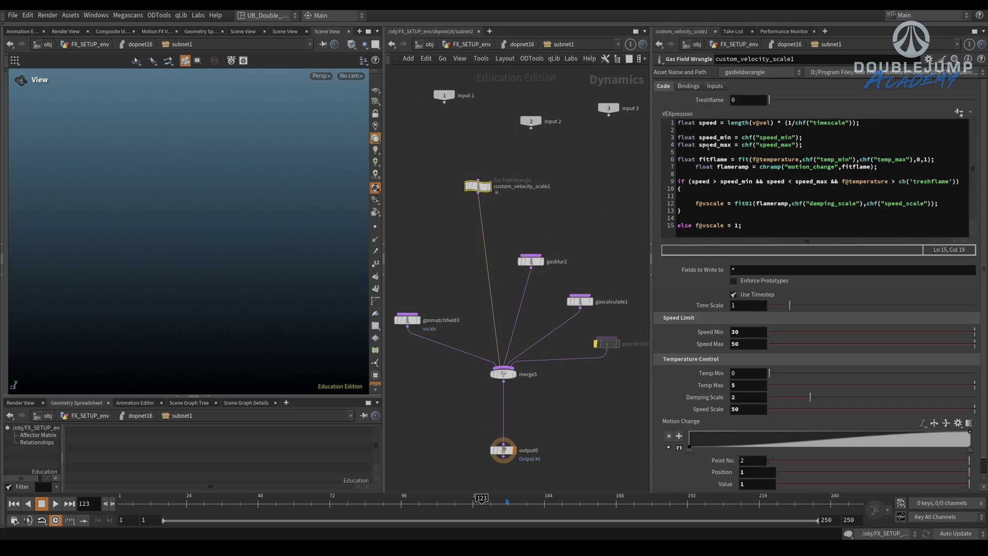
pyautogui.moveTo(598, 223); pyautogui.dragTo(584, 222, button='middle')
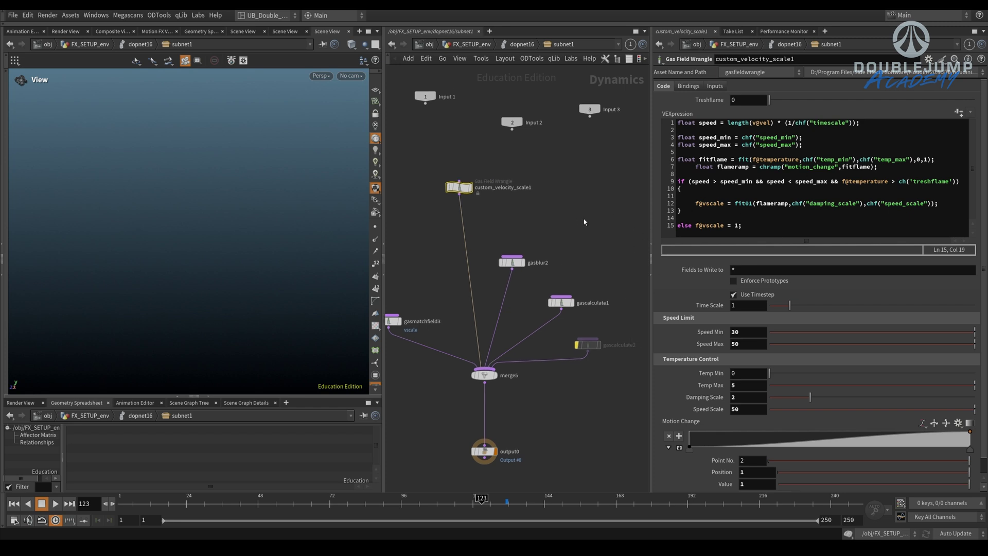
pyautogui.click(720, 182)
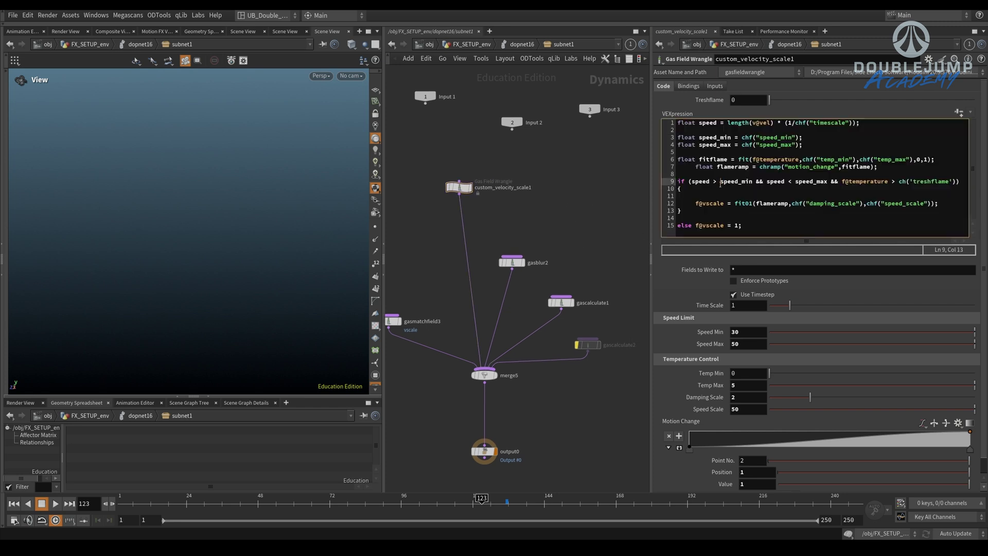
pyautogui.moveTo(419, 265); pyautogui.dragTo(440, 255, button='middle')
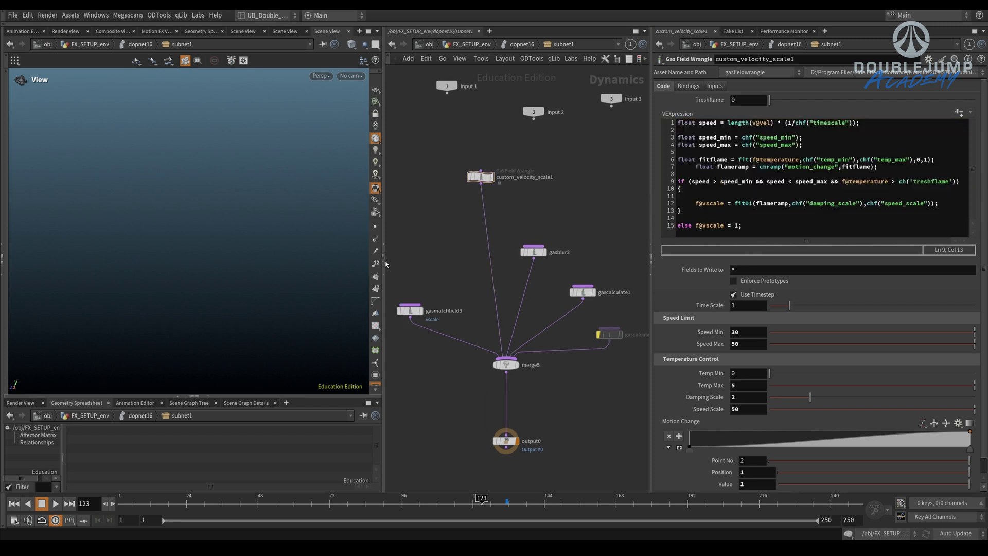
pyautogui.moveTo(385, 264); pyautogui.dragTo(378, 264)
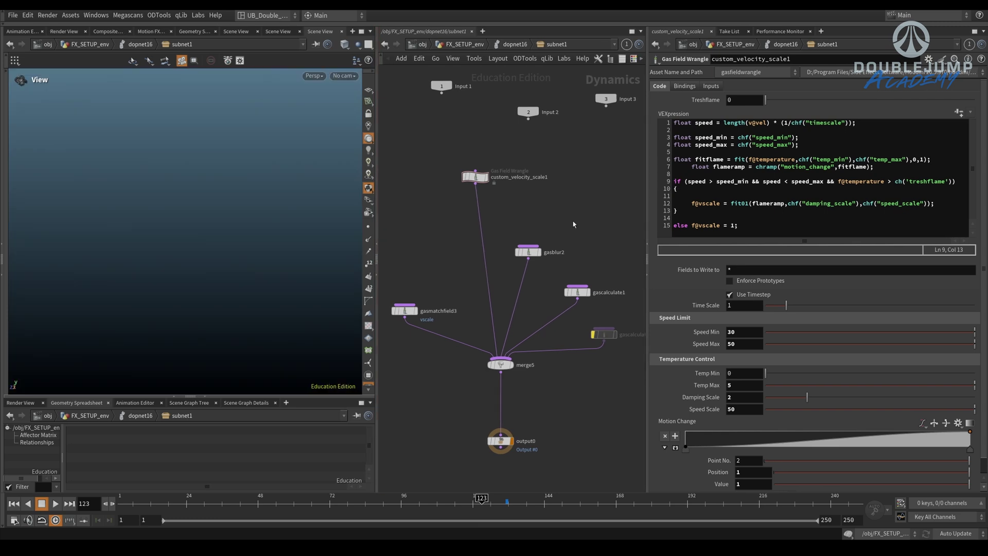
# - Return to the FX_SETUP_env network, display volumewrangle8, scrub to frame 143, and examine the smoke against the rock
pyautogui.press('u')
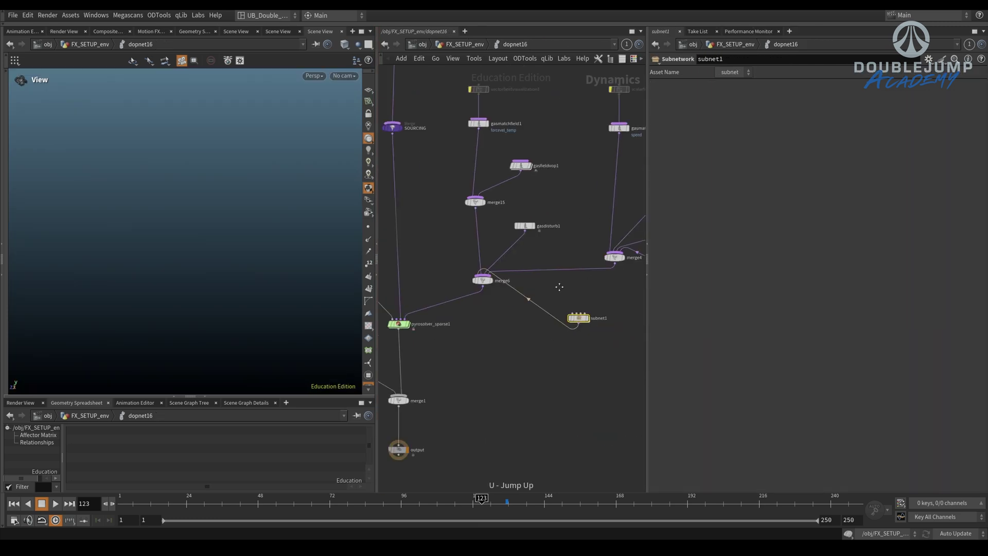
pyautogui.press('u')
pyautogui.click(475, 349)
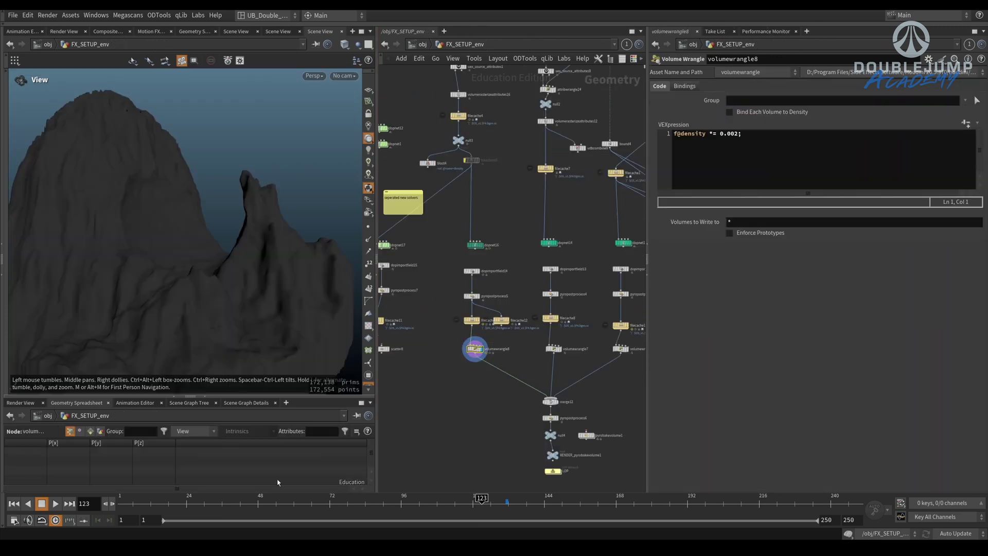
pyautogui.moveTo(499, 505); pyautogui.dragTo(539, 504)
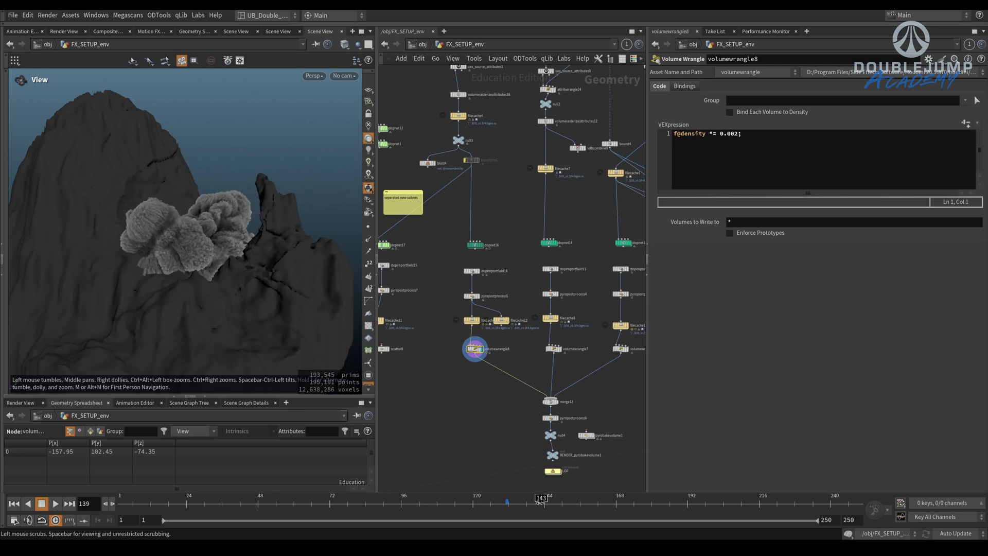
pyautogui.moveTo(538, 362); pyautogui.dragTo(520, 335, button='middle')
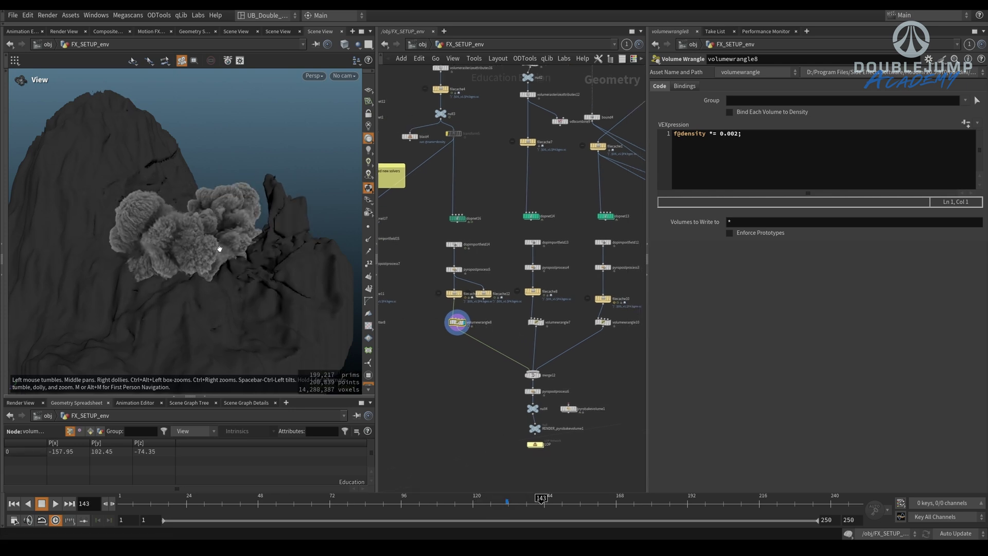
pyautogui.moveTo(215, 254)
pyautogui.mouseDown()
pyautogui.moveTo(194, 261)
pyautogui.moveTo(206, 268)
pyautogui.mouseUp()
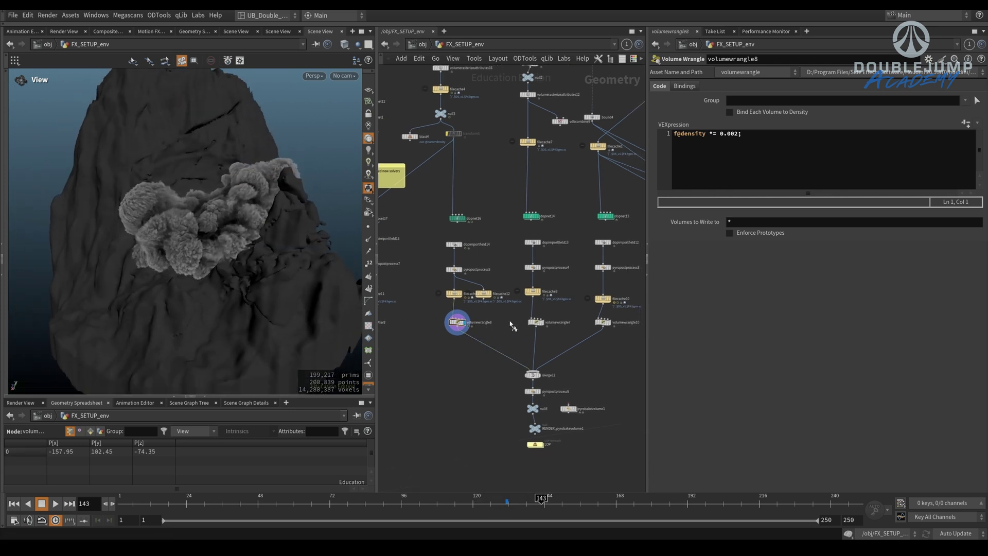
# - Display volumewrangle7 and scrub to frame 173 to examine the second blast from several angles
pyautogui.click(537, 322)
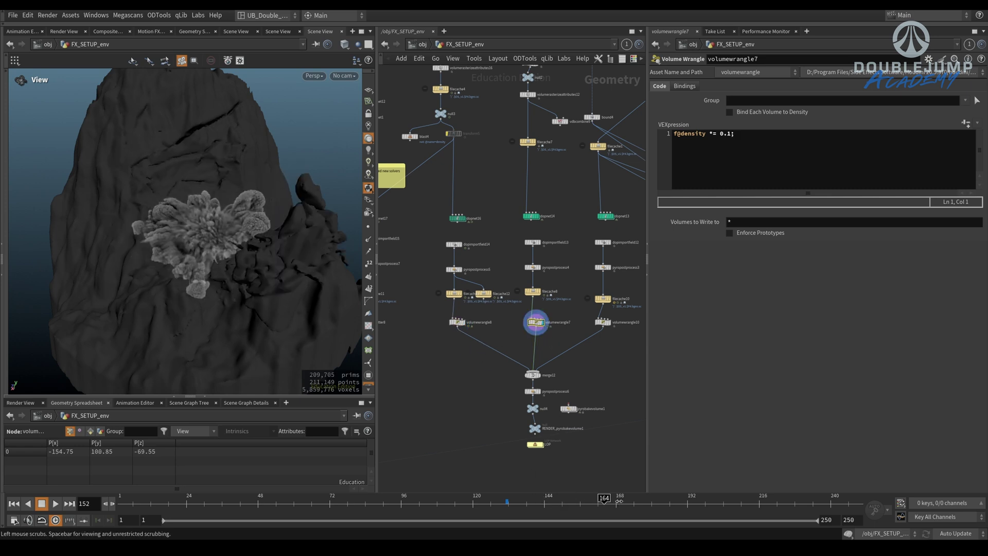
pyautogui.moveTo(221, 263); pyautogui.dragTo(245, 232)
pyautogui.moveTo(497, 221); pyautogui.dragTo(483, 274, button='middle')
pyautogui.scroll(-3, 481, 249)
pyautogui.scroll(5, 545, 302)
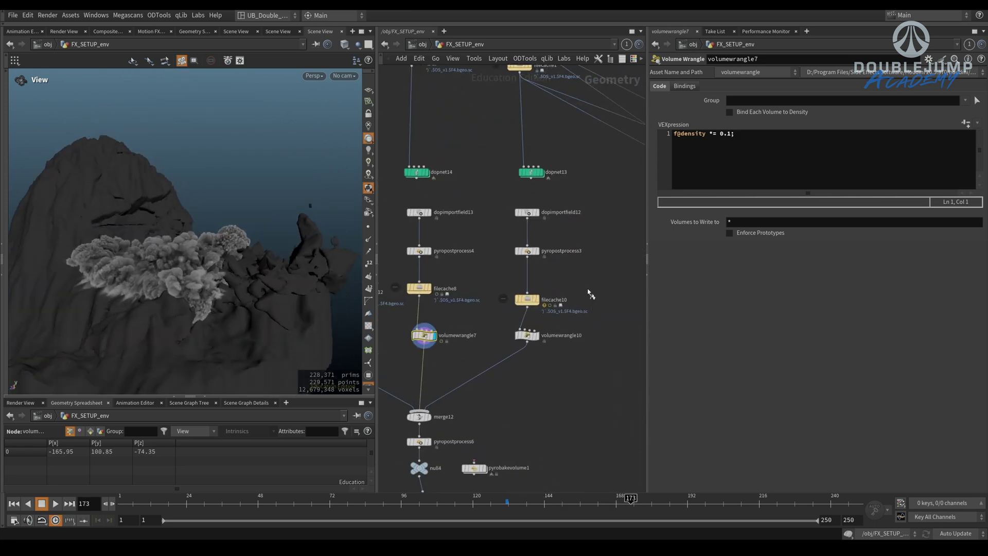
# - Display filecache10 and scrub to frame 204, examining its smoke trails from different sides
pyautogui.click(527, 300)
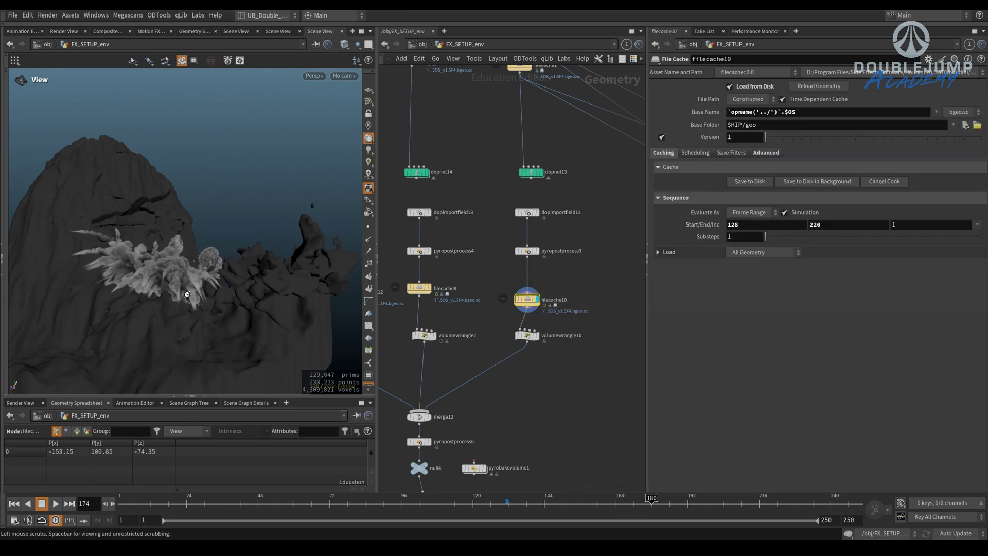
pyautogui.moveTo(206, 292); pyautogui.dragTo(312, 273)
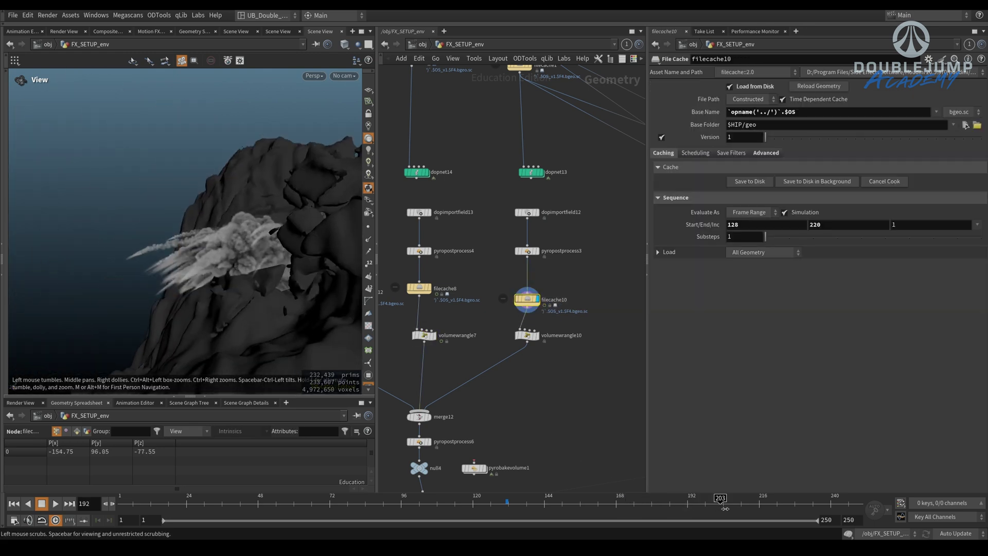
pyautogui.moveTo(152, 263); pyautogui.dragTo(247, 268)
# - Display the filecache8 smoke at frame 204 and view it within the wider node network
pyautogui.click(451, 287)
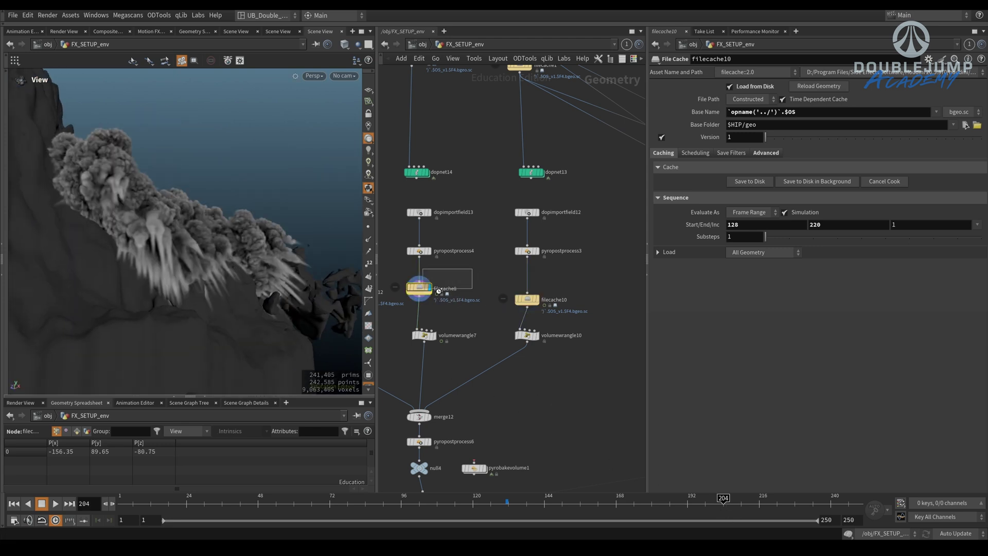
pyautogui.scroll(-5, 489, 300)
pyautogui.scroll(2, 481, 285)
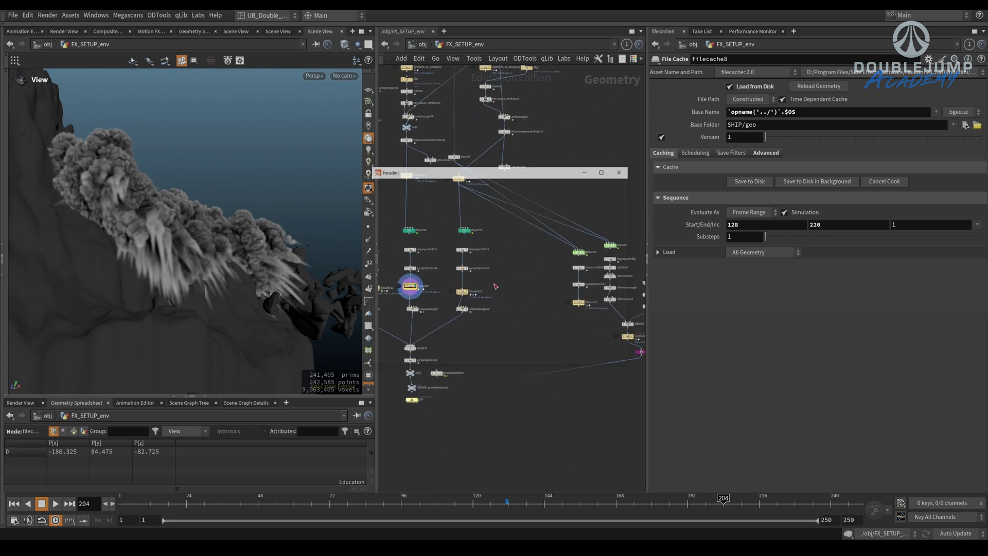
pyautogui.scroll(3, 548, 340)
# - Display filecache11 in the separate new-solver branch and compare its smoke with the other caches
pyautogui.moveTo(484, 315); pyautogui.dragTo(693, 310, button='middle')
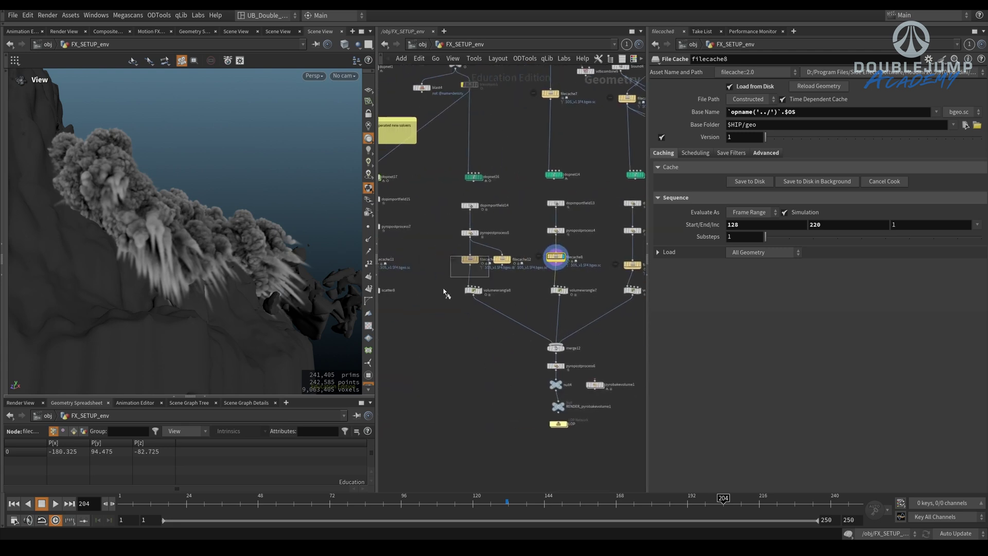
pyautogui.moveTo(444, 291); pyautogui.dragTo(442, 294)
pyautogui.press('r')
pyautogui.moveTo(518, 330); pyautogui.dragTo(489, 318, button='middle')
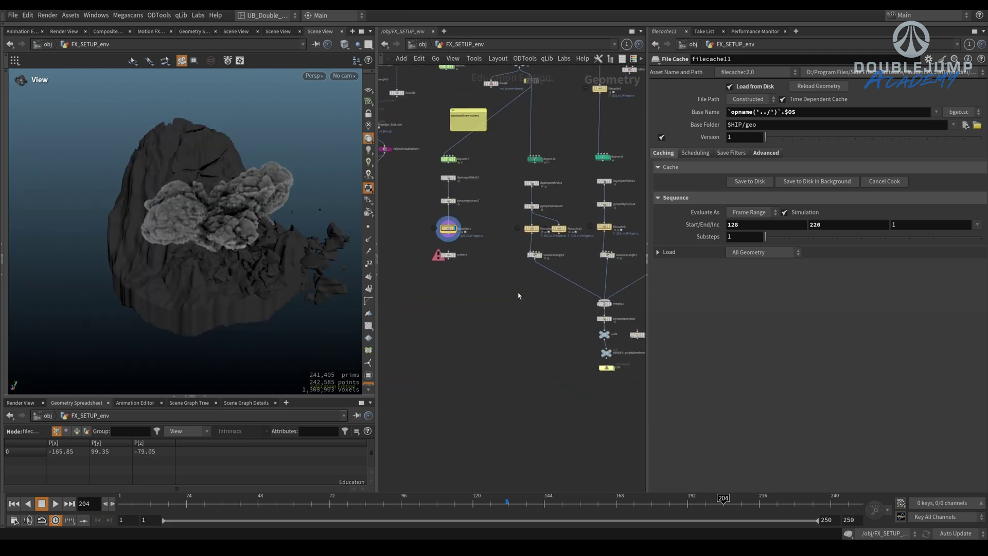
pyautogui.moveTo(494, 321); pyautogui.dragTo(454, 335, button='right')
pyautogui.scroll(3, 499, 311)
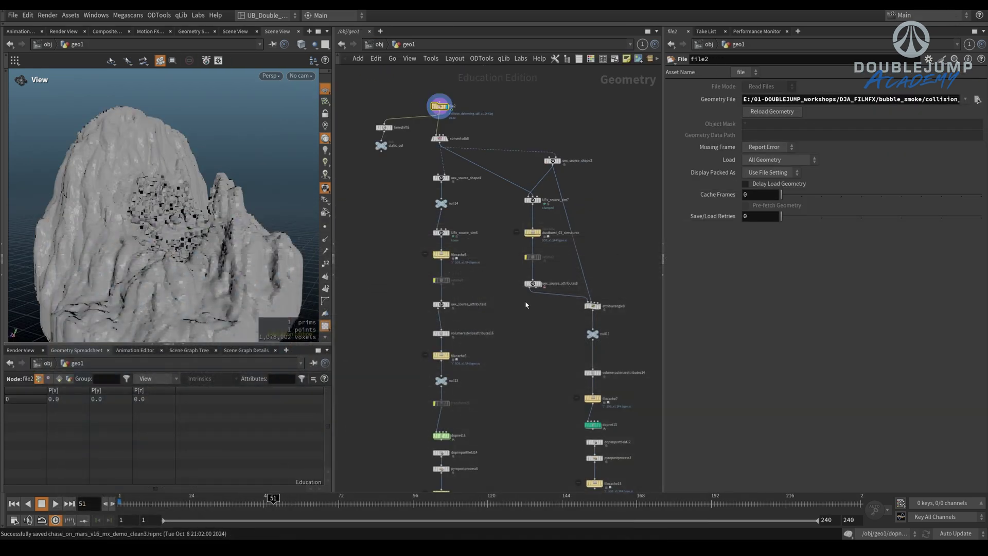
# - In the geo1 network of the chase_on_mars demo scene, display the collision geometry from convertvdb8
pyautogui.scroll(-3, 510, 263)
pyautogui.scroll(6, 509, 263)
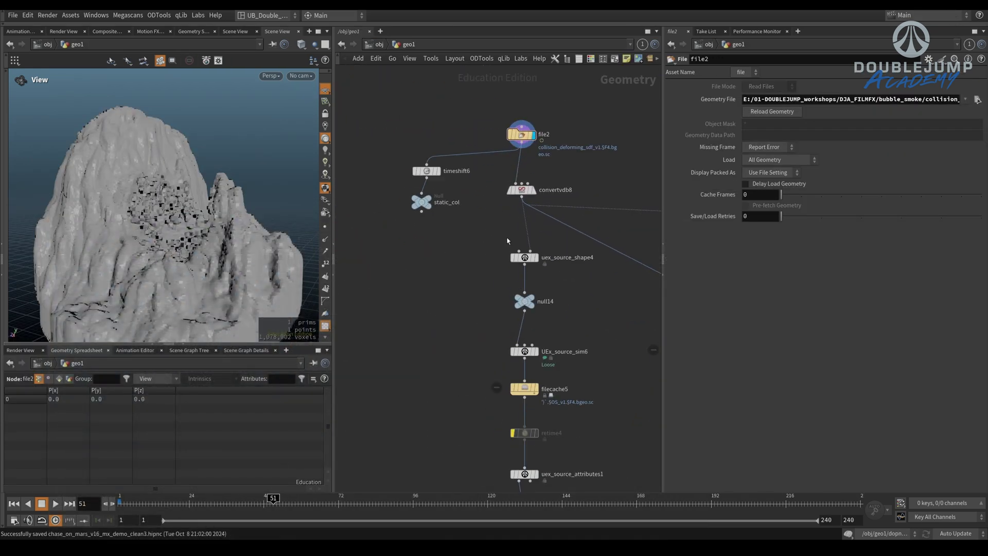
pyautogui.press('r')
pyautogui.moveTo(458, 187); pyautogui.dragTo(558, 237)
pyautogui.moveTo(451, 278); pyautogui.dragTo(440, 235, button='middle')
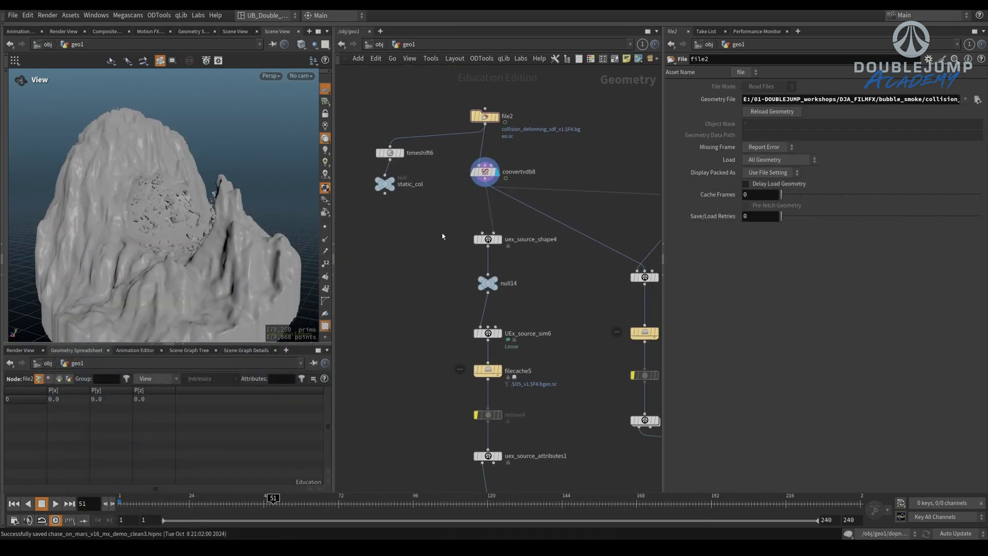
# - Display uex_source_shape4 and inspect its spiky source shape and General and Direction Bias settings
pyautogui.press('r')
pyautogui.moveTo(439, 225); pyautogui.dragTo(507, 253)
pyautogui.click(558, 242)
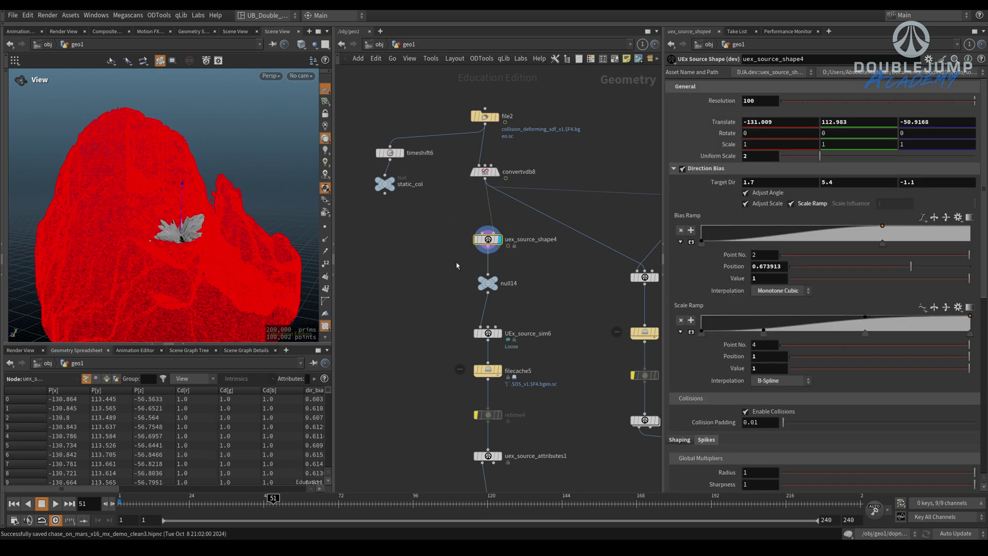
pyautogui.moveTo(450, 261); pyautogui.dragTo(442, 234, button='middle')
pyautogui.scroll(4, 238, 225)
pyautogui.keyDown('alt'); pyautogui.moveTo(239, 225); pyautogui.dragTo(202, 214); pyautogui.keyUp('alt')
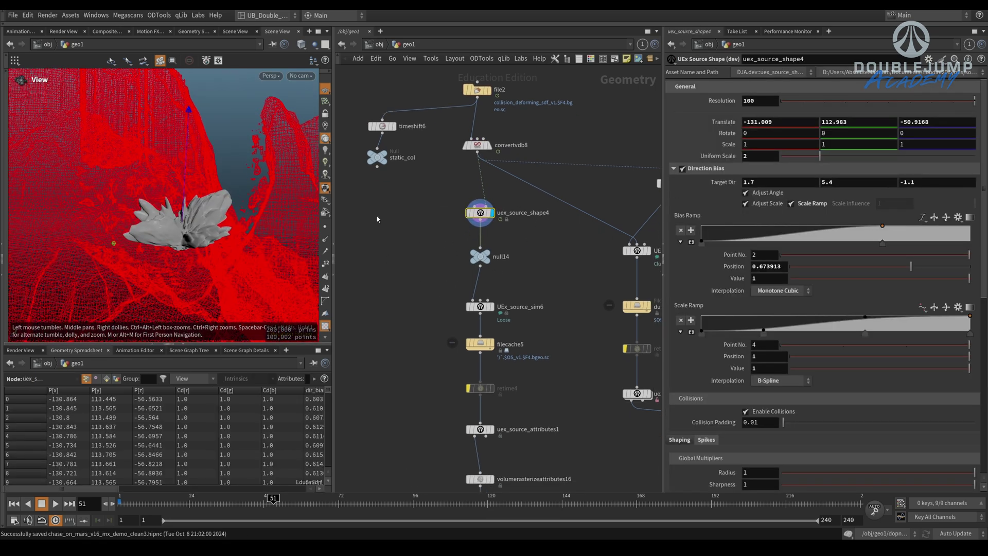
pyautogui.click(782, 73)
pyautogui.click(530, 248)
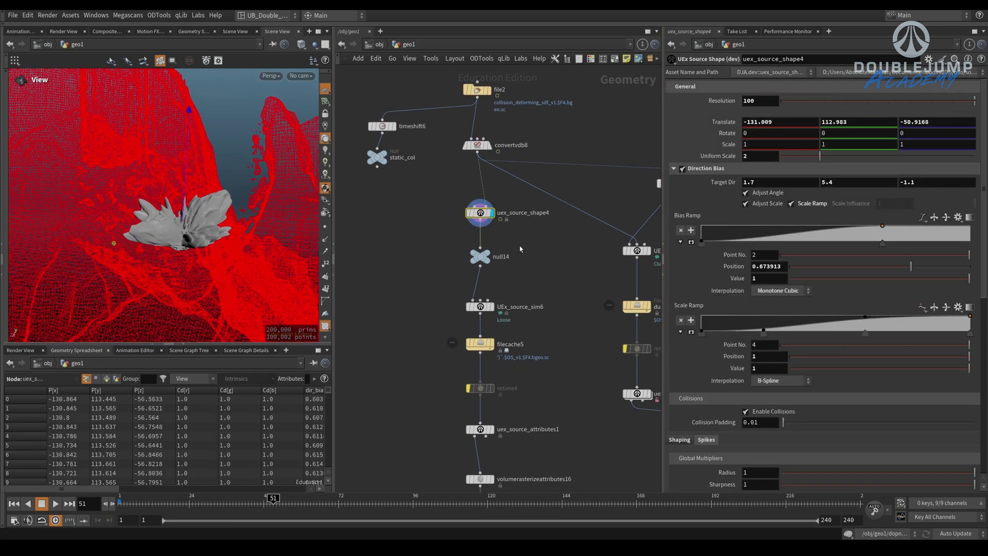
# - Display the filecache5 particles and scrub to frame 149 to examine the source simulation
pyautogui.moveTo(440, 292); pyautogui.dragTo(433, 273, button='middle')
pyautogui.click(488, 308)
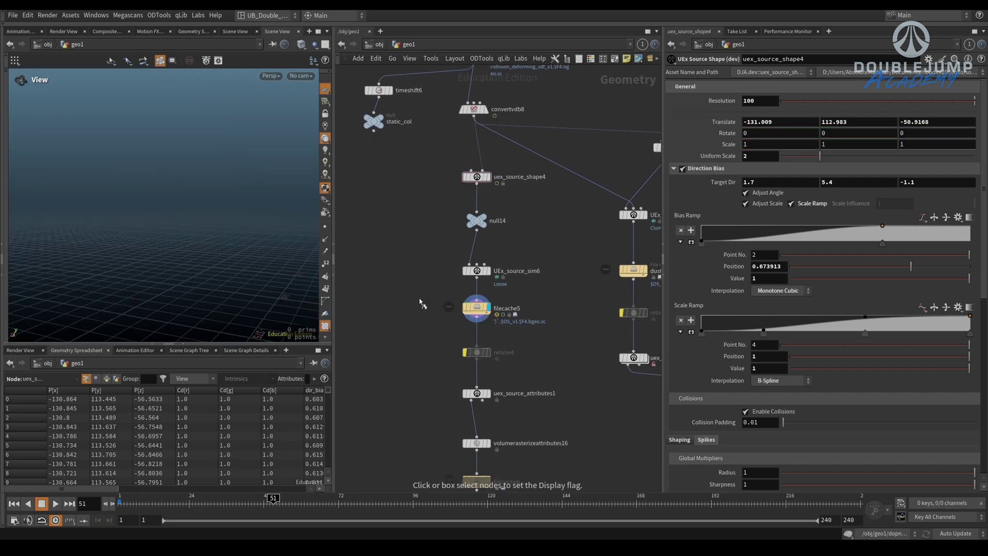
pyautogui.moveTo(297, 502); pyautogui.dragTo(234, 501)
pyautogui.scroll(-2, 144, 264)
pyautogui.moveTo(410, 317)
pyautogui.mouseDown(button='right')
pyautogui.moveTo(381, 342)
pyautogui.moveTo(423, 311)
pyautogui.mouseUp(button='right')
pyautogui.moveTo(431, 503); pyautogui.dragTo(553, 503)
pyautogui.keyDown('alt'); pyautogui.moveTo(230, 295); pyautogui.dragTo(268, 270, button='middle'); pyautogui.keyUp('alt')
pyautogui.moveTo(463, 507); pyautogui.dragTo(578, 507)
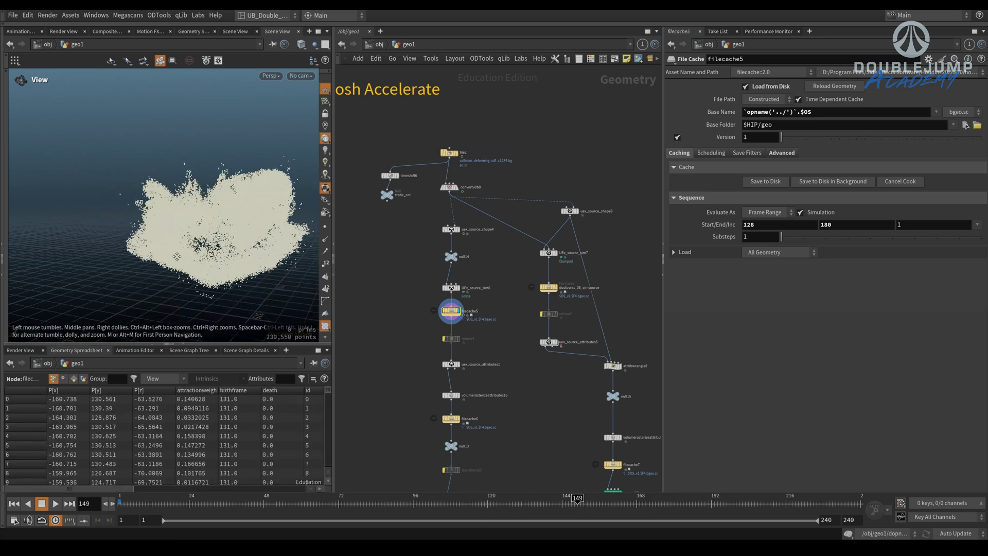
# - Display the rasterized volumes from filecache6 and scrub back through their frames
pyautogui.scroll(5, 426, 364)
pyautogui.click(495, 362)
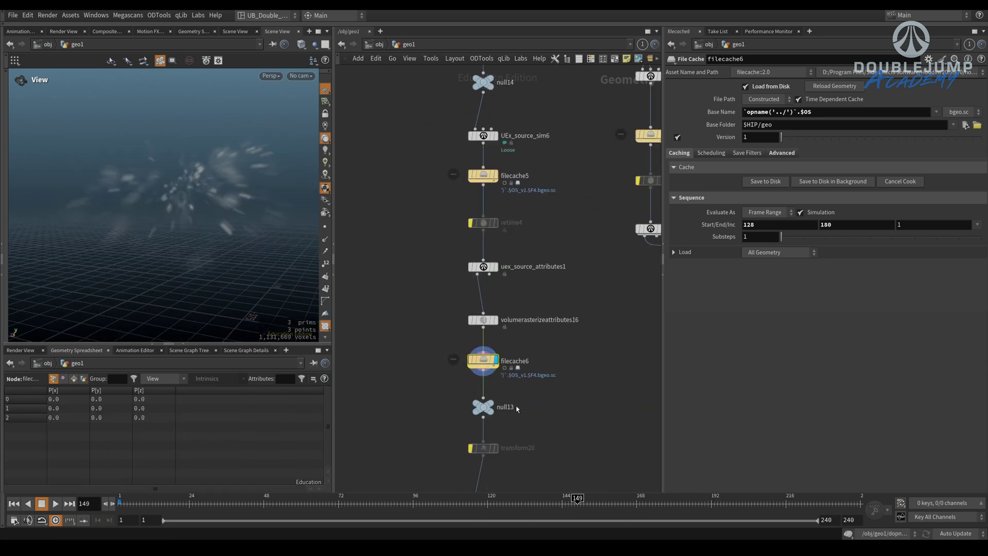
pyautogui.moveTo(577, 506); pyautogui.dragTo(547, 505)
# - Open dopnet16 and play its smoke simulation to examine the explosion's shape
pyautogui.moveTo(426, 437); pyautogui.dragTo(416, 283, button='middle')
pyautogui.click(476, 505)
pyautogui.press('i')
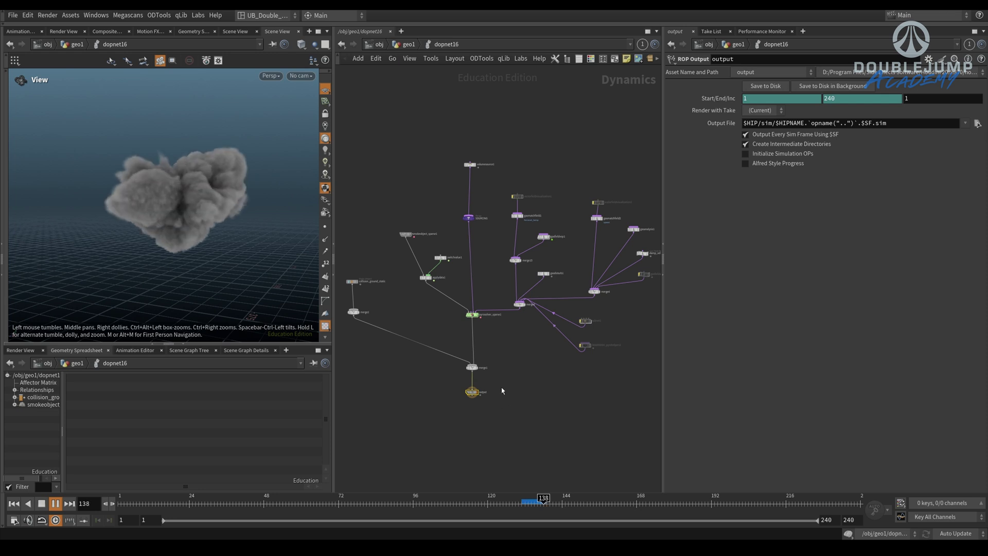
pyautogui.moveTo(183, 218); pyautogui.dragTo(186, 234)
# - Set switchvalue1's Switch Value to a constant 1 without keyframes and replay the simulation from frame 128
pyautogui.scroll(3, 430, 243)
pyautogui.click(451, 271)
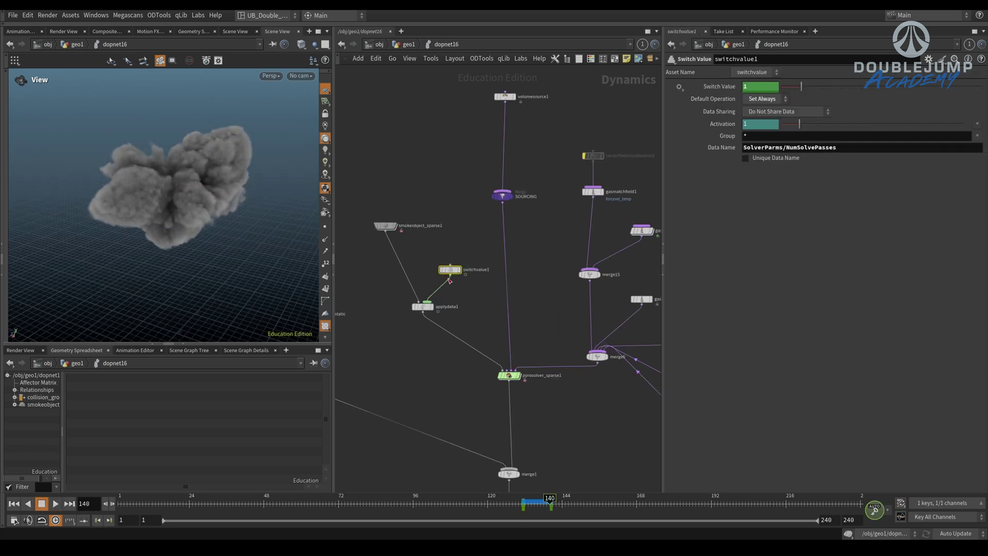
pyautogui.moveTo(554, 302); pyautogui.dragTo(496, 295, button='middle')
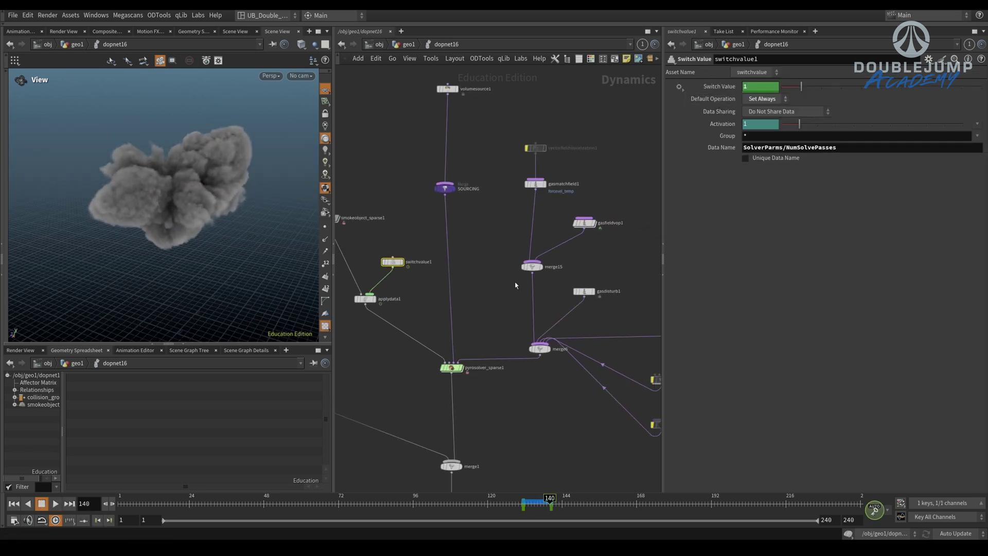
pyautogui.click(514, 507)
pyautogui.moveTo(401, 259); pyautogui.dragTo(435, 259, button='middle')
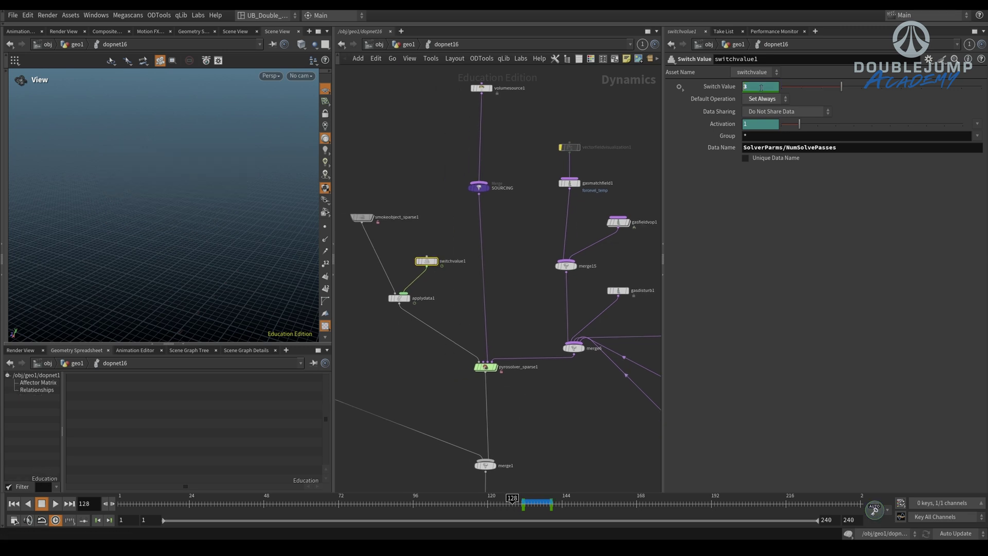
pyautogui.press('Up')
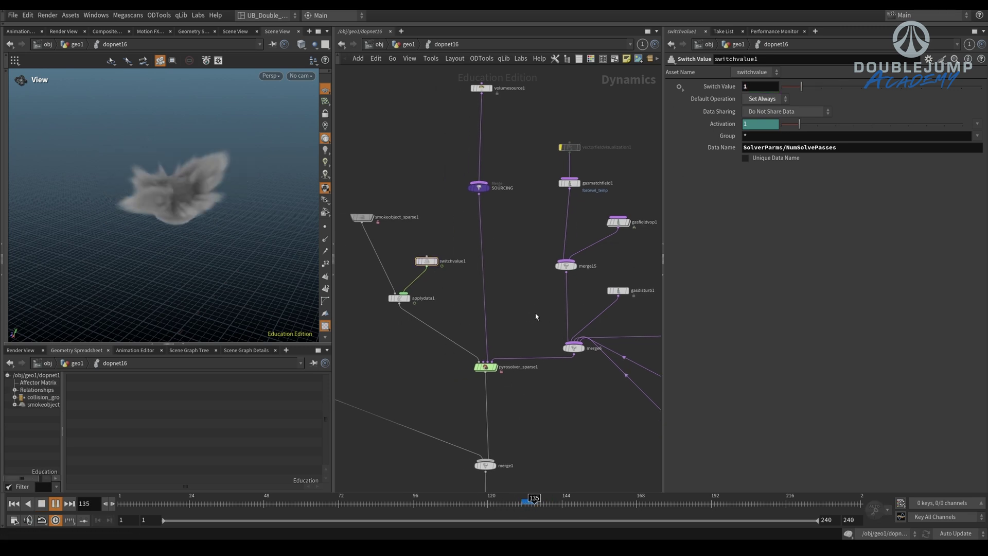
pyautogui.press('Up')
# - Enable the bypassed SKADOOSH_pyrohelpers1 node and resimulate from frame 128
pyautogui.moveTo(644, 429); pyautogui.dragTo(497, 347, button='middle')
pyautogui.scroll(3, 543, 368)
pyautogui.press('q')
pyautogui.moveTo(595, 301); pyautogui.dragTo(521, 359)
pyautogui.moveTo(584, 414); pyautogui.dragTo(521, 419, button='middle')
pyautogui.click(510, 504)
pyautogui.press('Up')
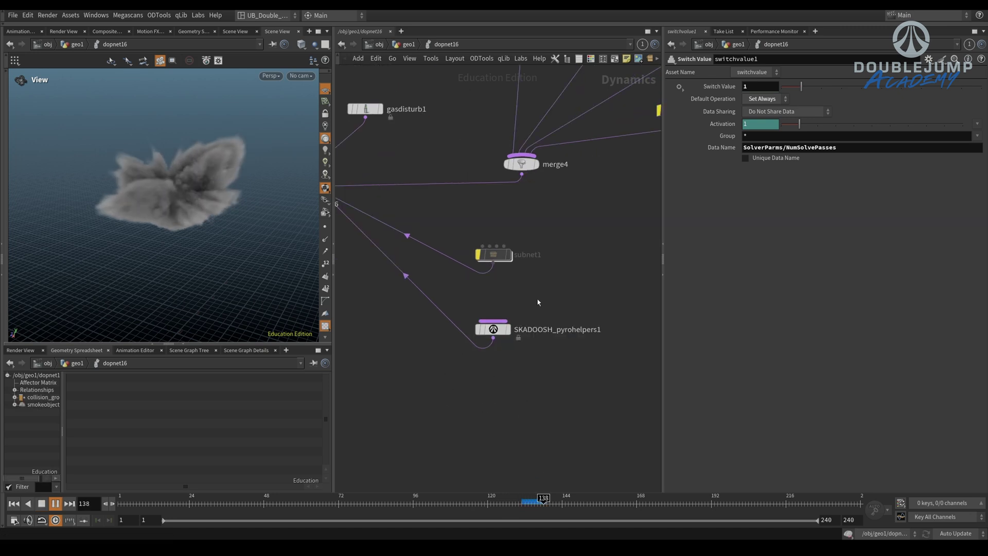
# - Check the Accelerate control field speed on SKADOOSH_pyrohelpers1, and set Target/Max Speed to 150 and Acceleration to 50
pyautogui.moveTo(536, 311); pyautogui.dragTo(464, 353)
pyautogui.click(755, 127)
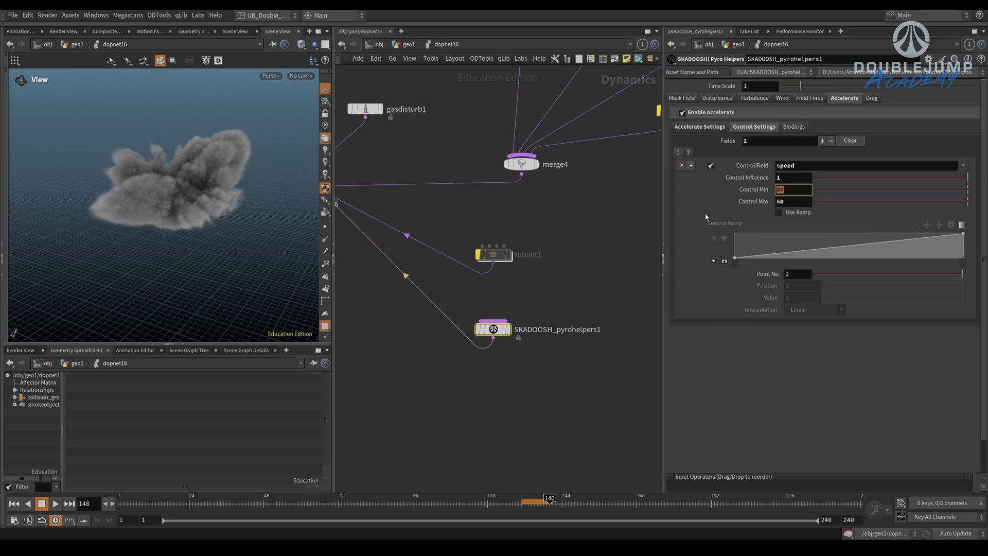
pyautogui.click(709, 130)
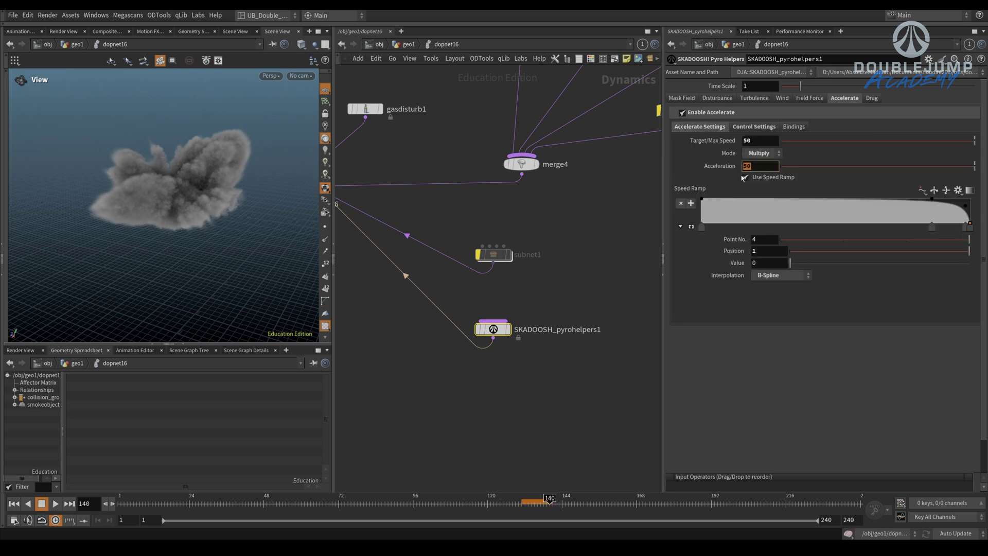
# - Resimulate from frame 128 to about frame 145 and examine the accelerated smoke
pyautogui.click(513, 502)
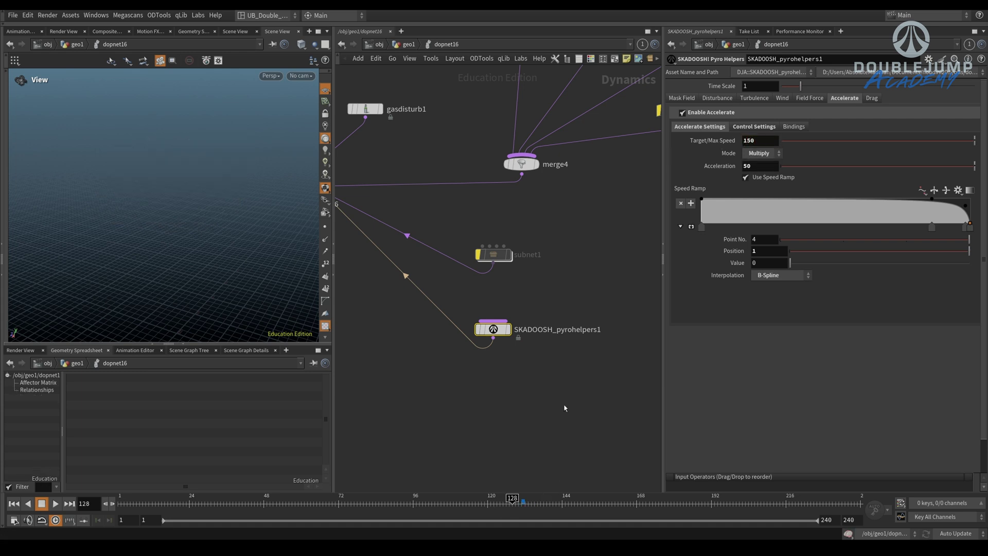
pyautogui.press('Up')
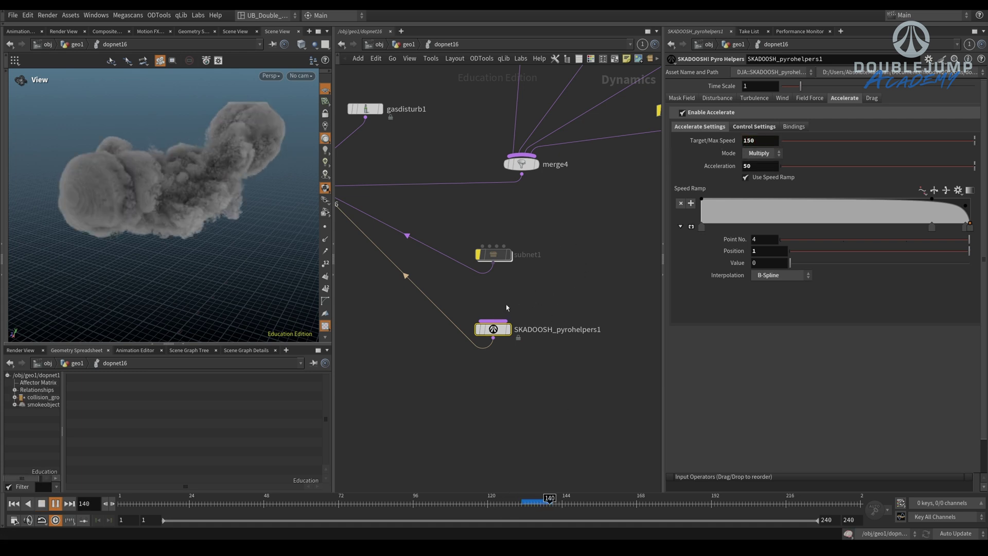
pyautogui.press('Escape')
pyautogui.scroll(-3, 184, 214)
pyautogui.moveTo(183, 218); pyautogui.dragTo(187, 228)
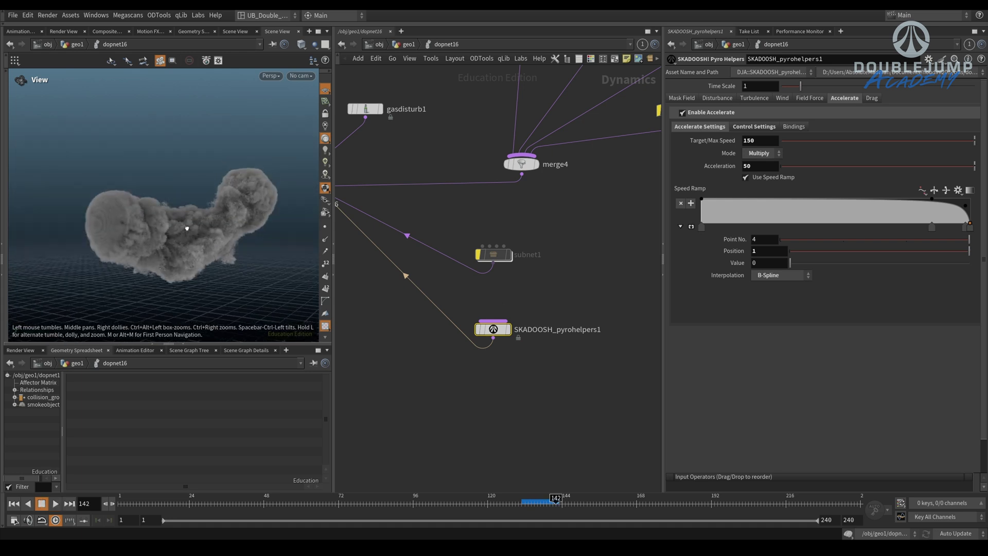
pyautogui.press('Up')
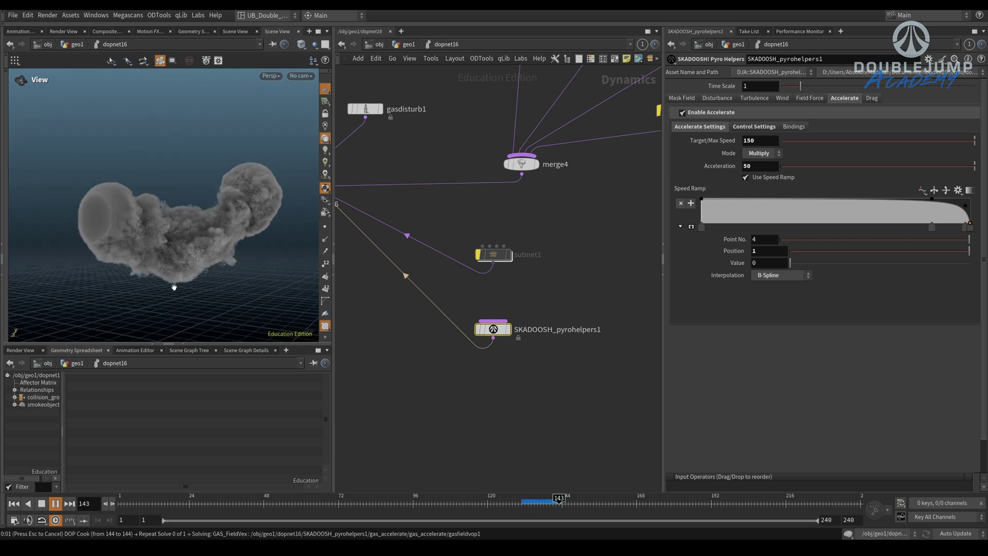
pyautogui.press('Escape')
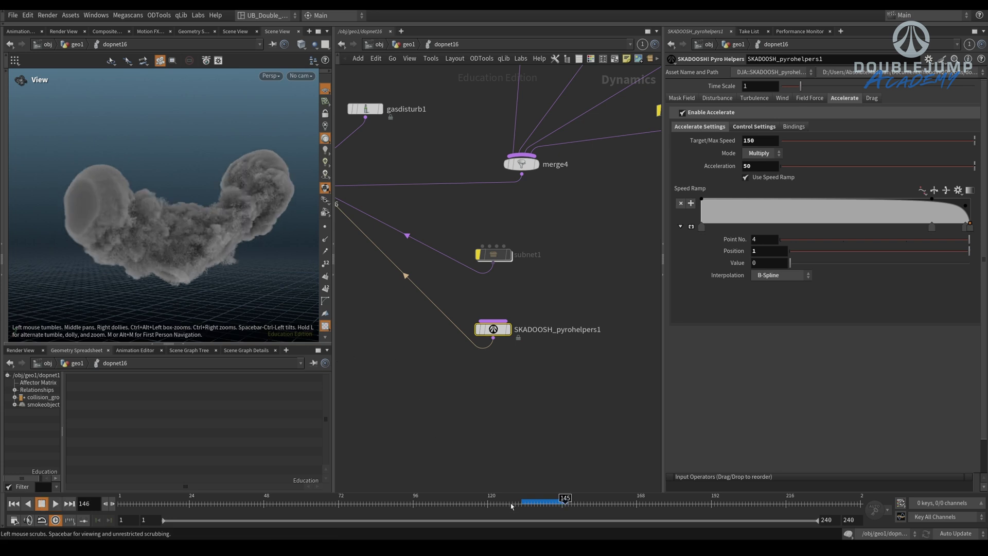
# - Set Target/Max Speed to 80 and Acceleration to 20 on SKADOOSH_pyrohelpers1, and resimulate from frame 128
pyautogui.press('Up')
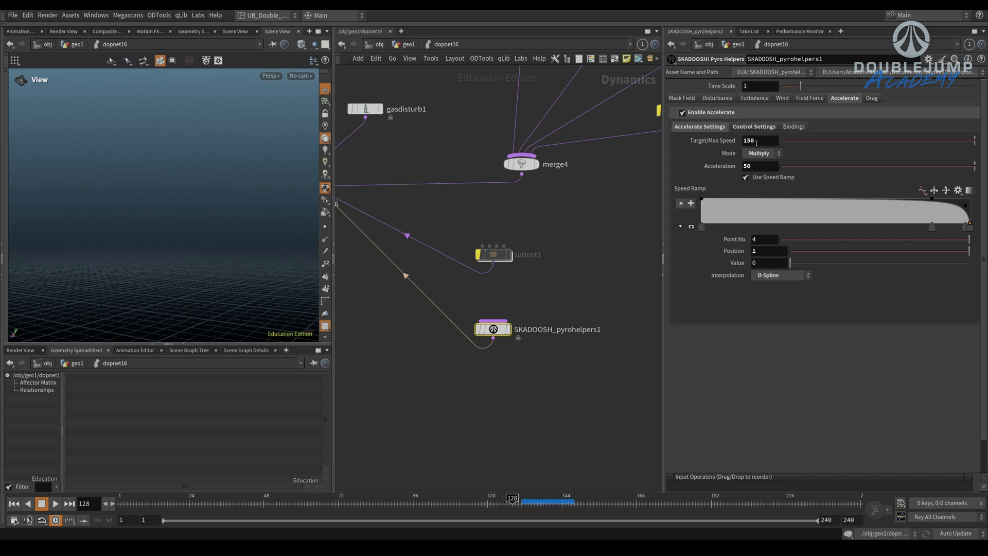
pyautogui.moveTo(755, 141); pyautogui.dragTo(677, 150)
pyautogui.doubleClick(757, 166)
pyautogui.write('20')
pyautogui.press('Return')
pyautogui.press('Up')
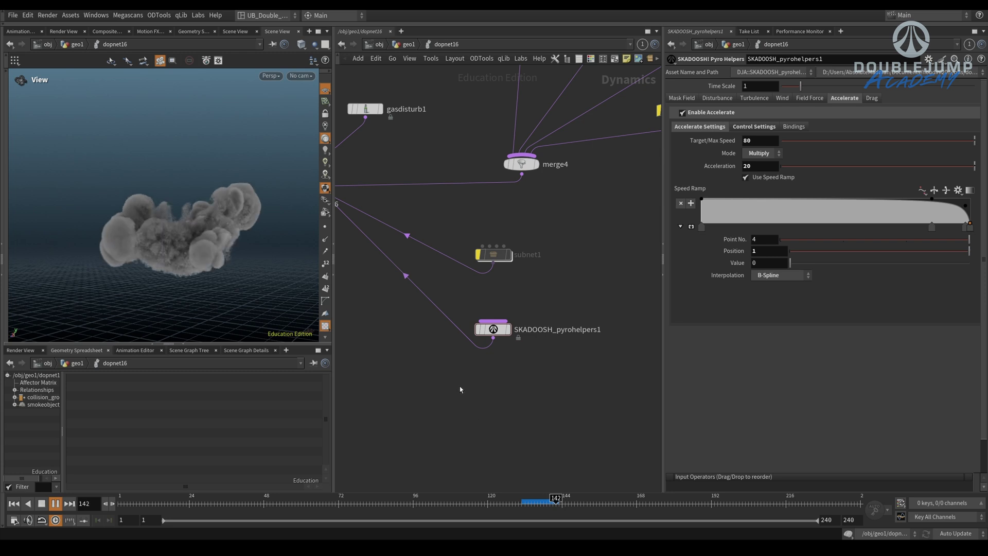
pyautogui.press('Up')
# - Set the temperature control field's Control Min to 0.2 and start a flipbook of the simulation from frame 128
pyautogui.click(754, 127)
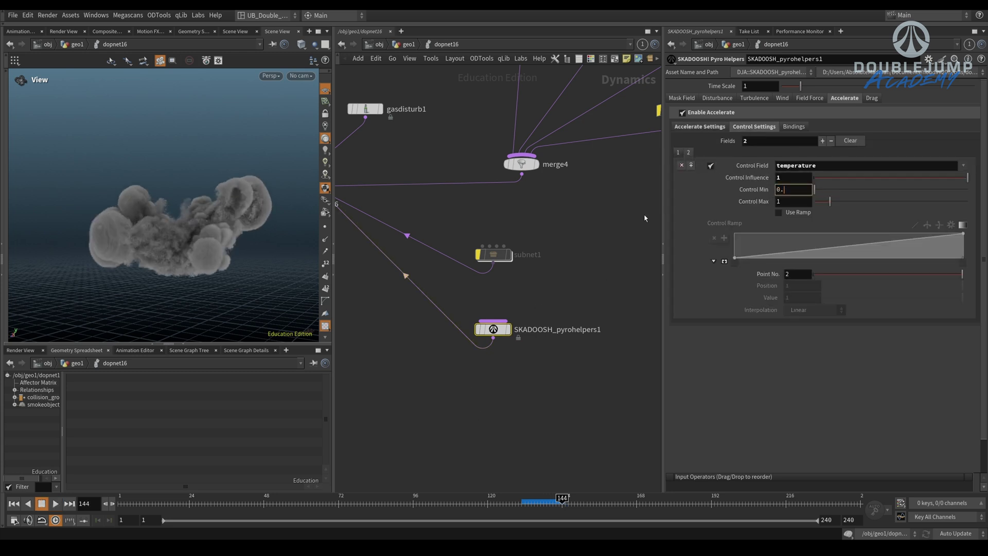
pyautogui.click(513, 502)
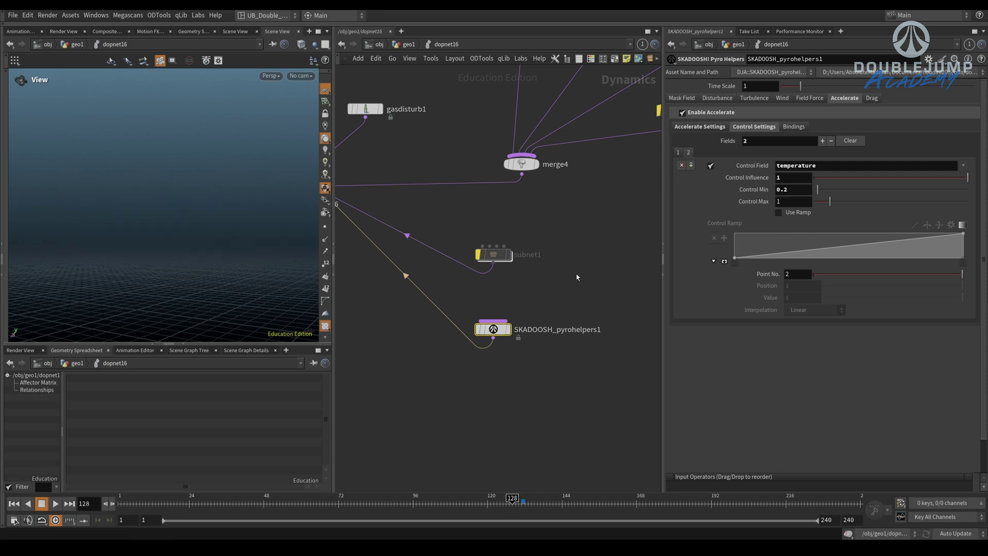
pyautogui.press('Up')
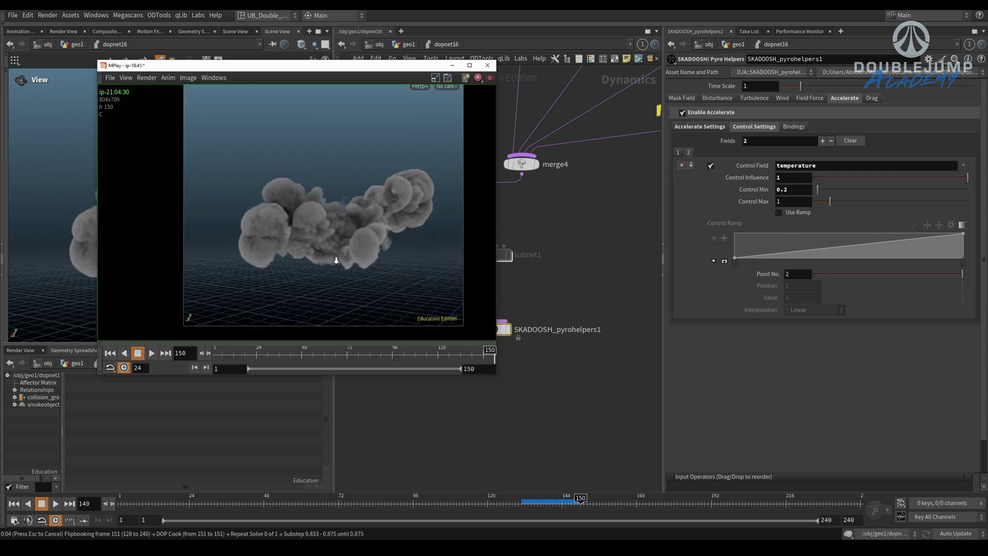
# - Review the flipbooked smoke in an enlarged MPlay window, and cancel the flipbook
pyautogui.moveTo(335, 258); pyautogui.dragTo(306, 273, button='middle')
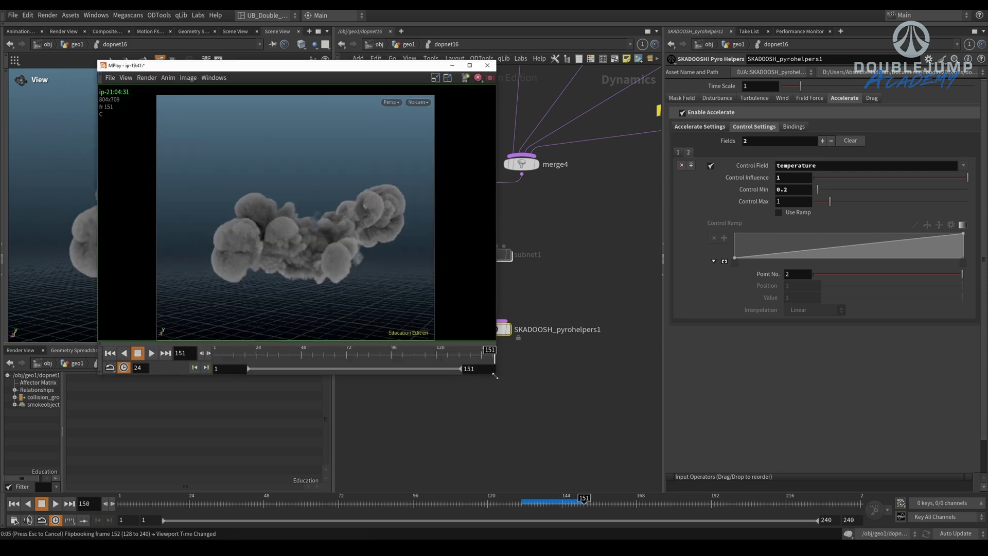
pyautogui.moveTo(495, 376); pyautogui.dragTo(567, 421)
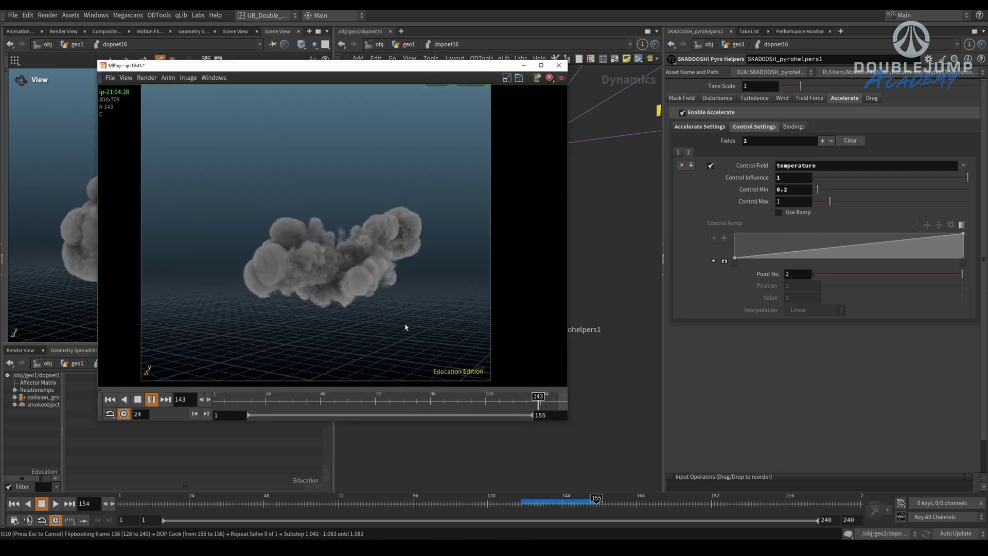
pyautogui.click(457, 404)
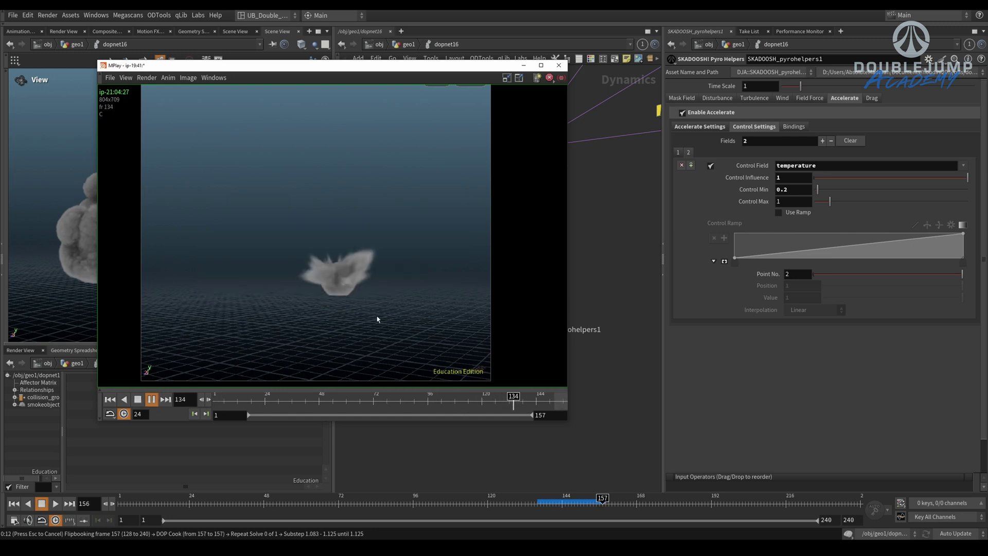
pyautogui.click(582, 286)
pyautogui.press('Escape')
pyautogui.moveTo(547, 285); pyautogui.dragTo(562, 273, button='middle')
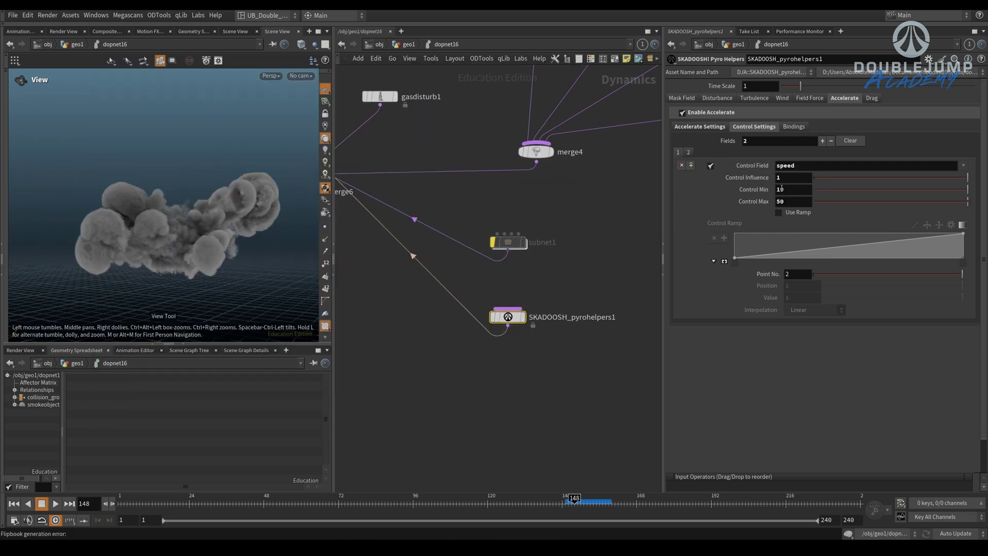
# - Try a Control Influence of 0 on the speed field and on the temperature field, resimulating from frame 128 each time
pyautogui.click(528, 505)
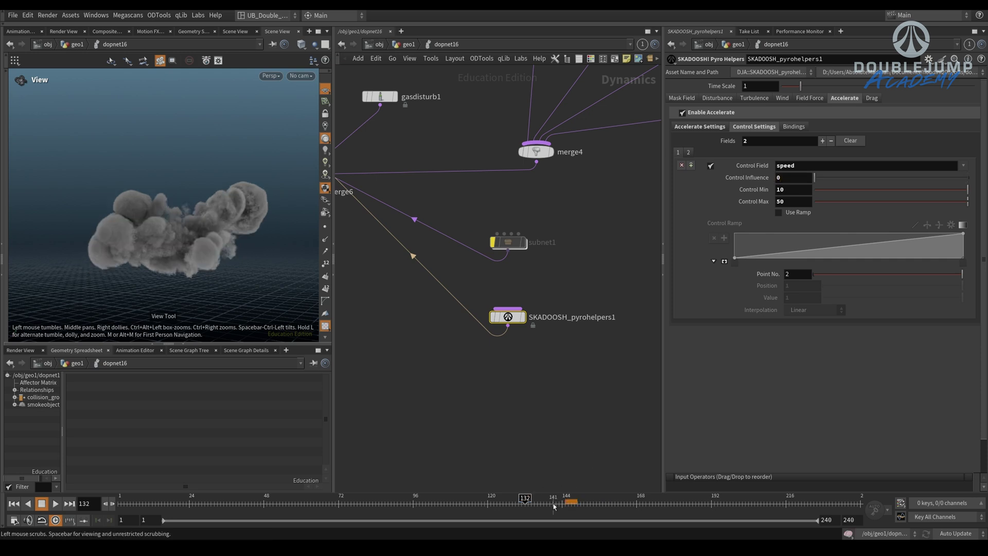
pyautogui.press('Up')
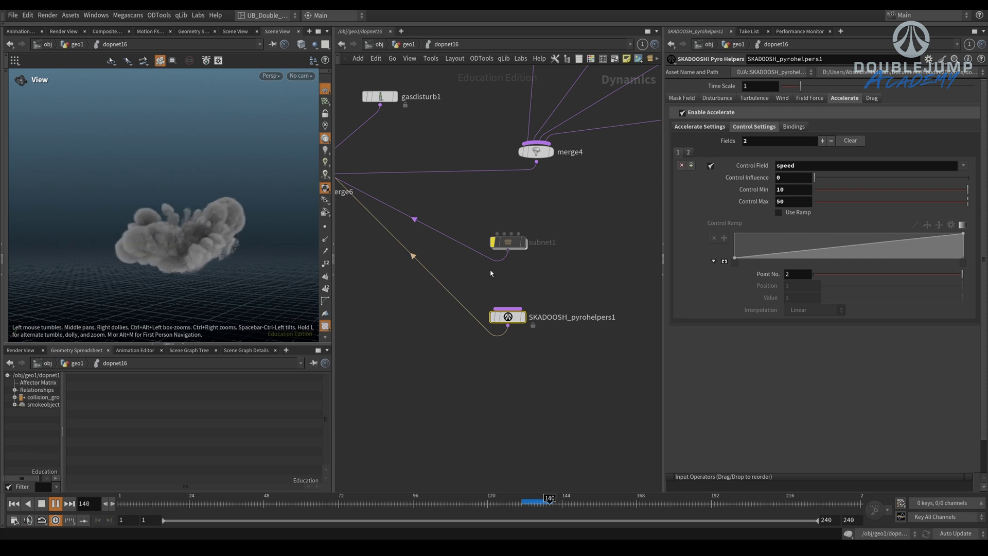
pyautogui.click(689, 152)
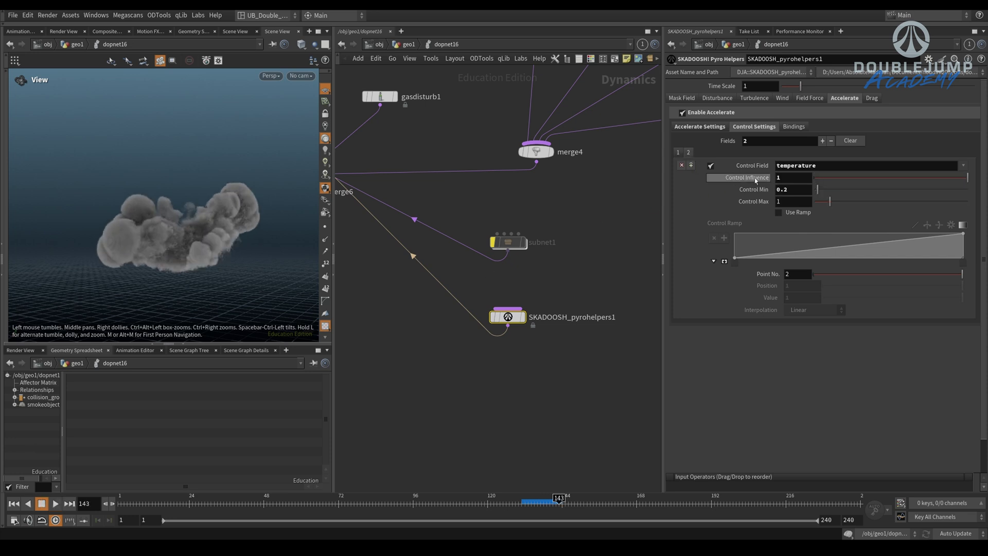
pyautogui.click(509, 503)
pyautogui.click(578, 446)
pyautogui.press('Up')
pyautogui.press('Up')
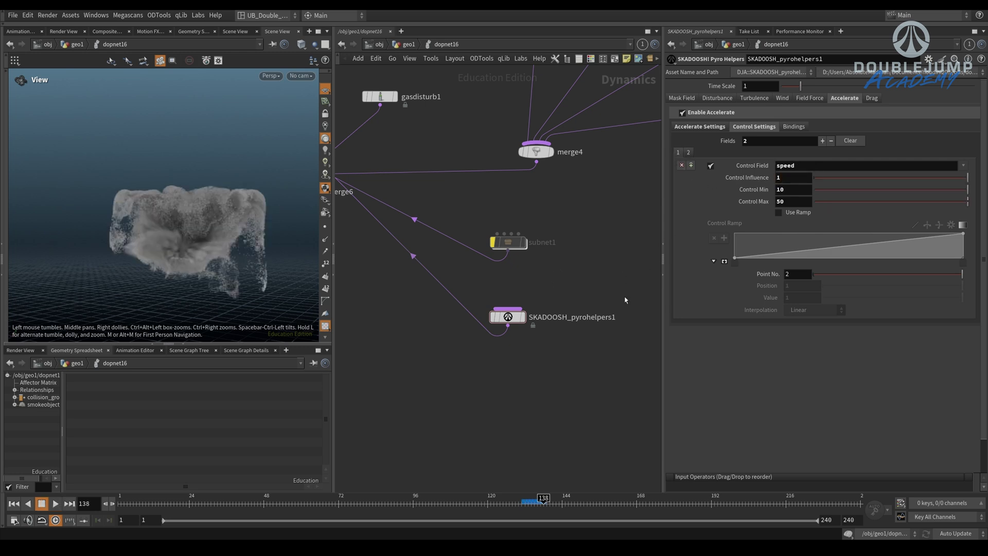
# - Restore Control Influence to 1 on speed and temperature after trying 0.6 on temperature, set temperature Control Min to 0, and resimulate
pyautogui.hotkey('ctrl', 'Up')
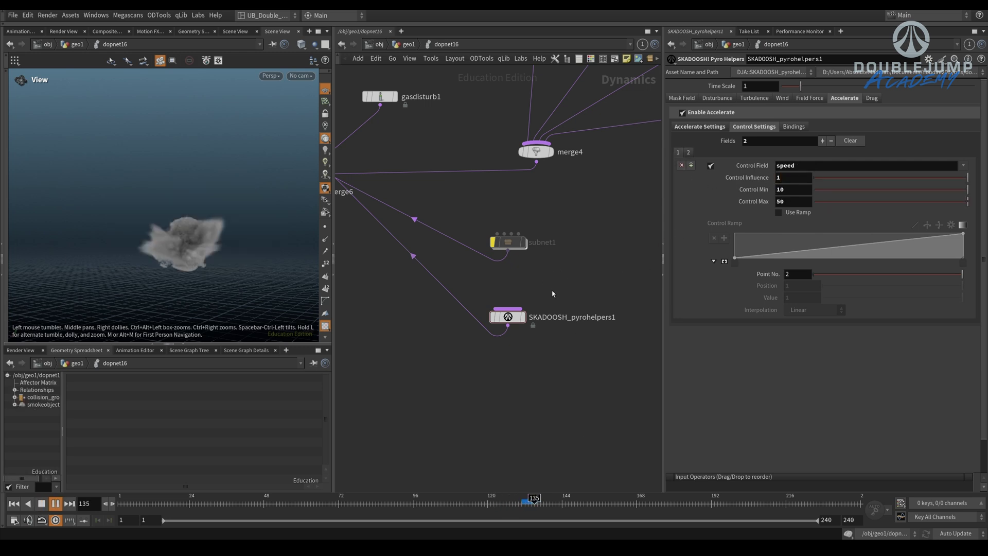
pyautogui.press('Up')
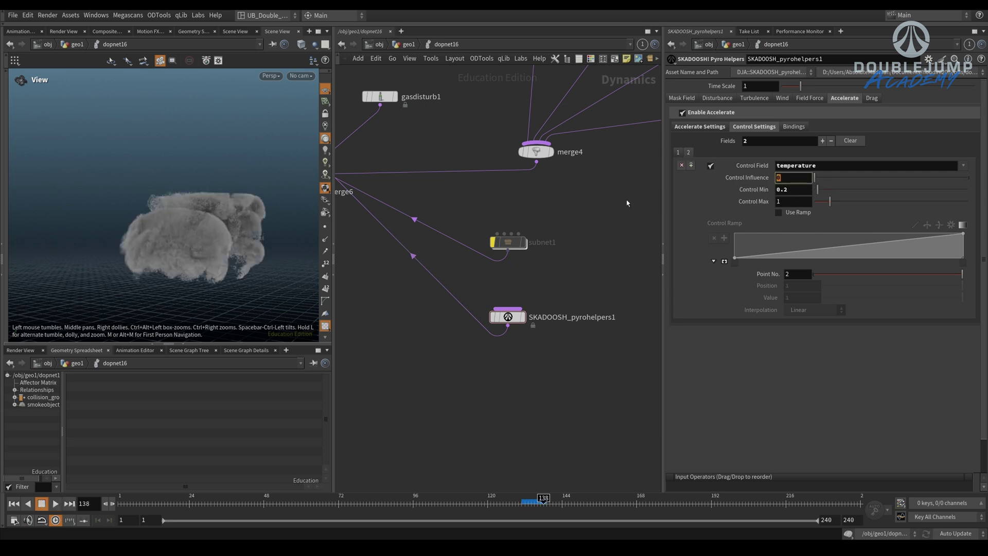
pyautogui.hotkey('ctrl', 'Up')
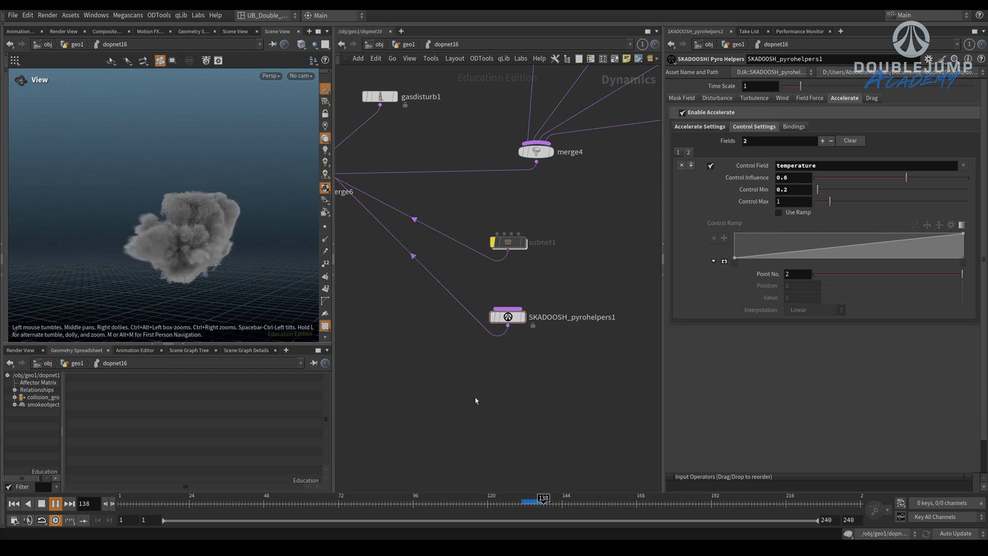
pyautogui.press('Up')
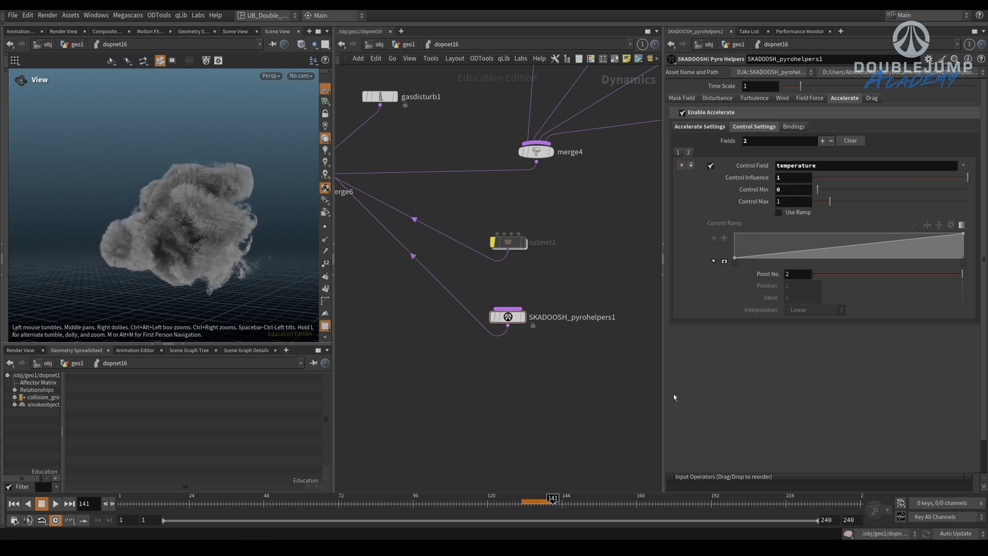
pyautogui.hotkey('ctrl', 'Up')
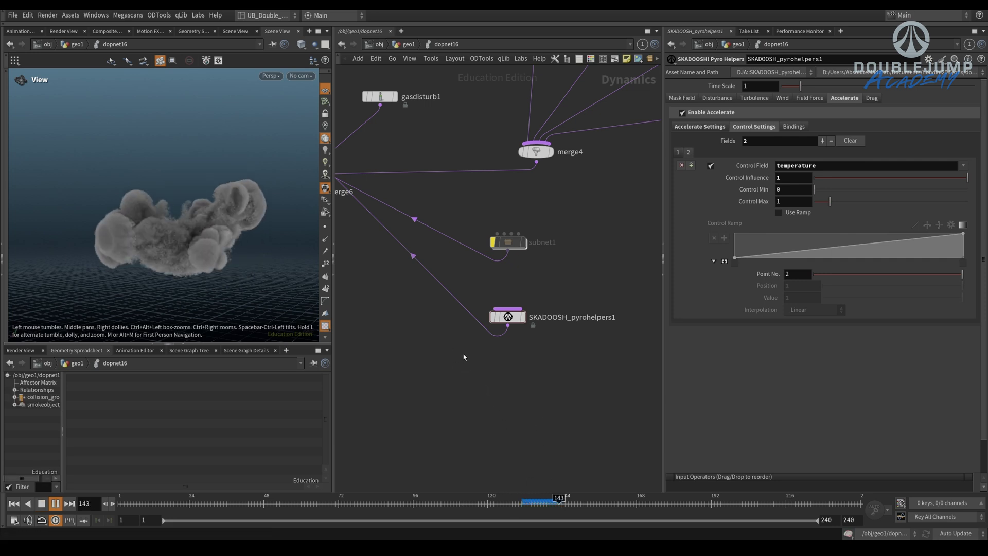
# - Flipbook the simulation from frame 128, replay the captured frames in MPlay, and cancel the flipbook
pyautogui.press('Escape')
pyautogui.moveTo(260, 236); pyautogui.dragTo(159, 251)
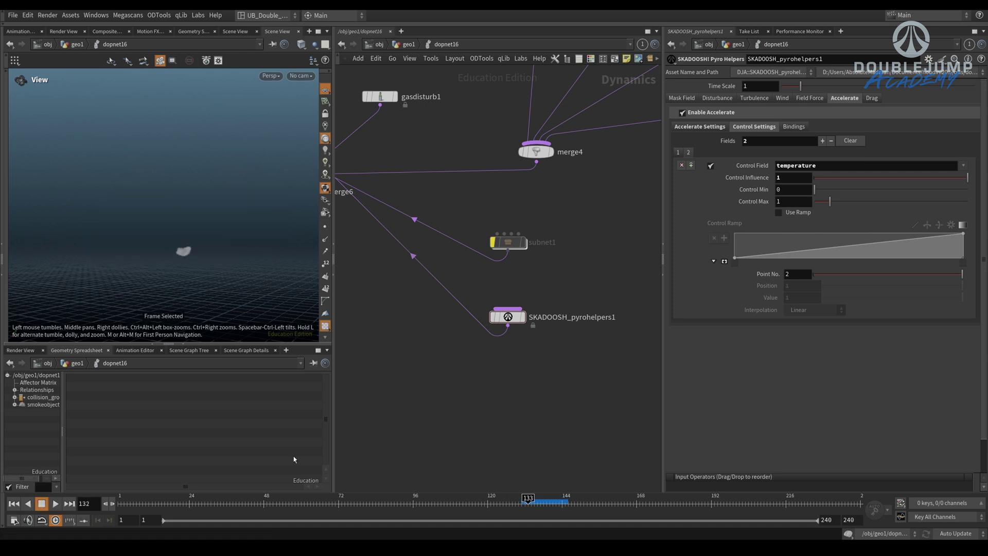
pyautogui.click(335, 547)
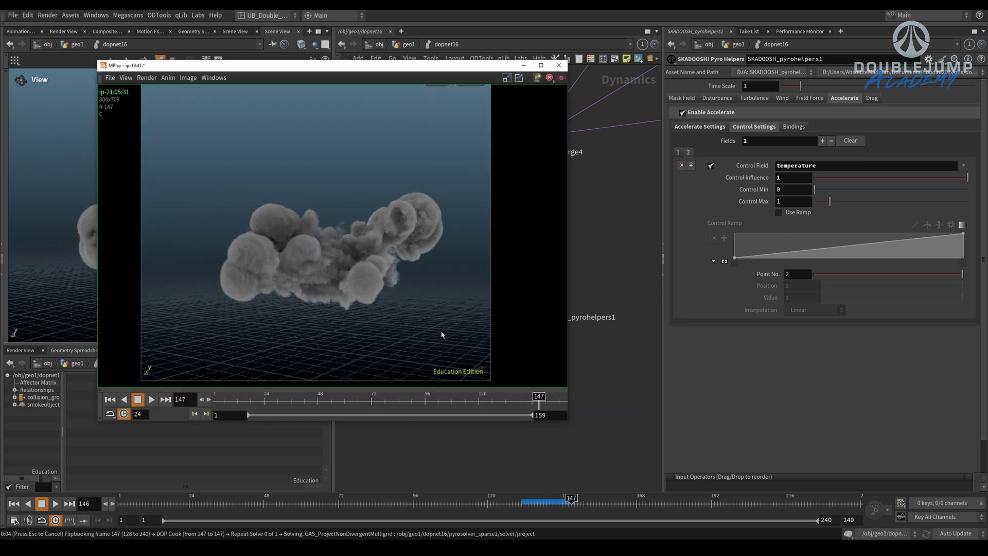
pyautogui.press('Up')
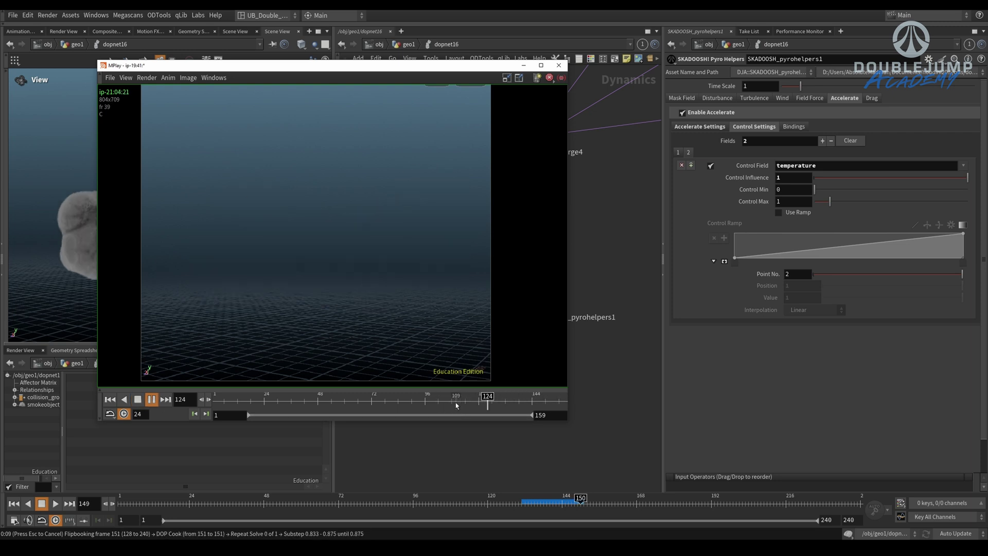
pyautogui.press('Up')
pyautogui.click(580, 254)
pyautogui.press('Escape')
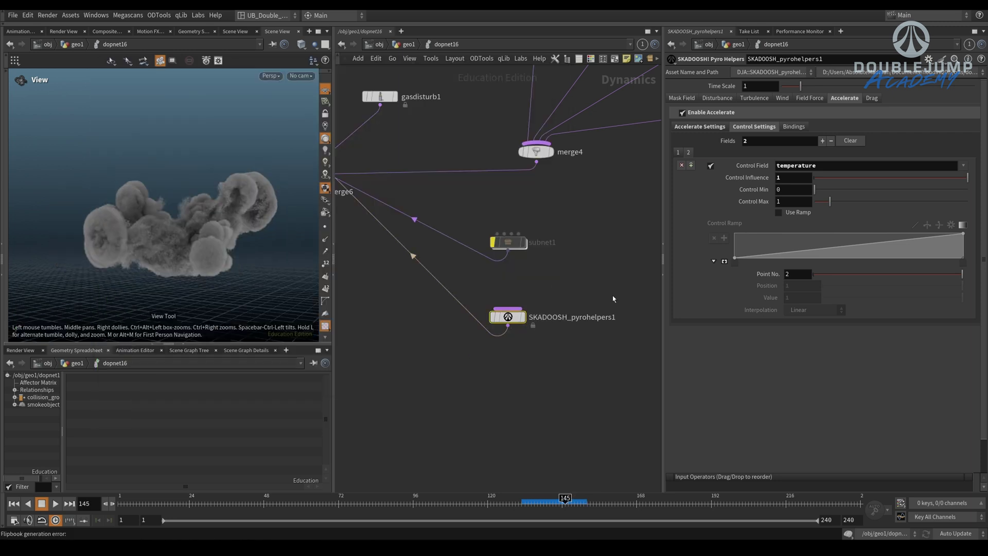
# - Set Acceleration to 10 in the Accelerate settings and resimulate from frame 128
pyautogui.click(713, 128)
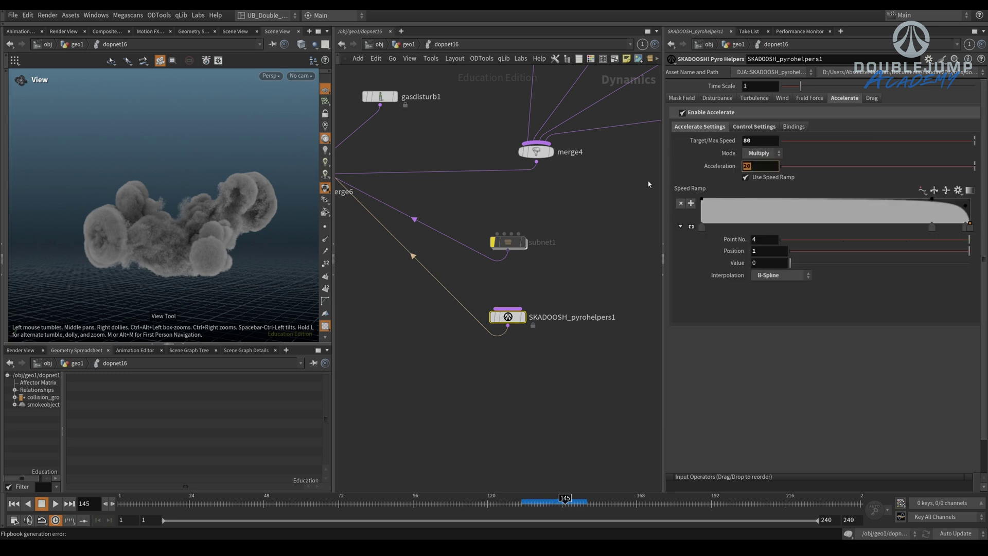
pyautogui.write('10')
pyautogui.press('Return')
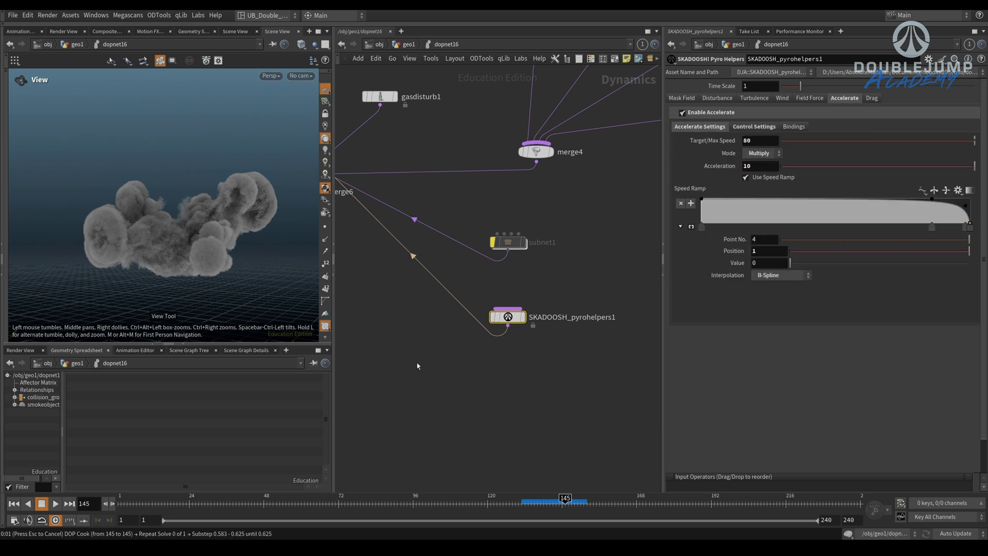
pyautogui.press('Up')
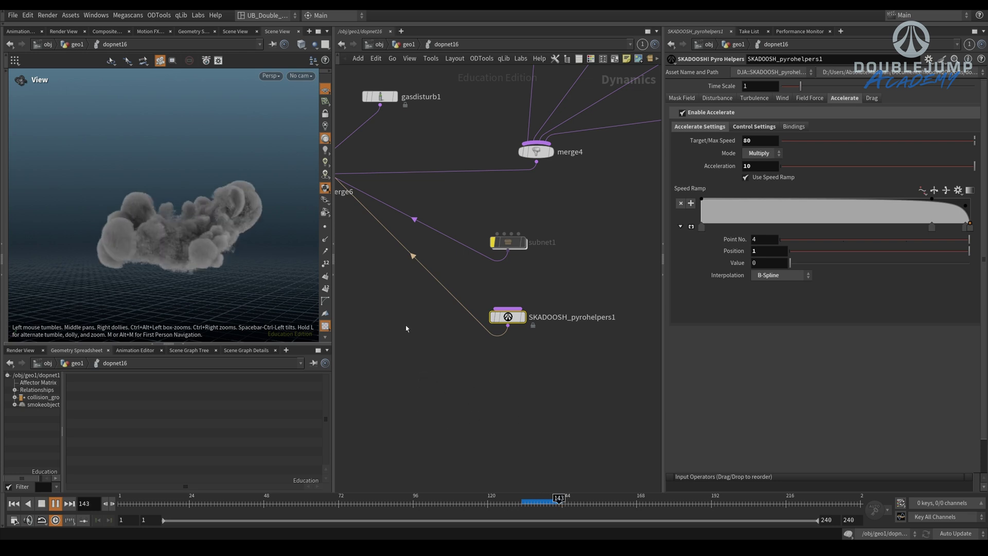
# - Keyframe switchvalue1's Switch Value of 1 at frame 138
pyautogui.moveTo(393, 299); pyautogui.dragTo(521, 412, button='middle')
pyautogui.moveTo(342, 253); pyautogui.dragTo(539, 351, button='middle')
pyautogui.moveTo(423, 276); pyautogui.dragTo(507, 289, button='middle')
pyautogui.click(476, 267)
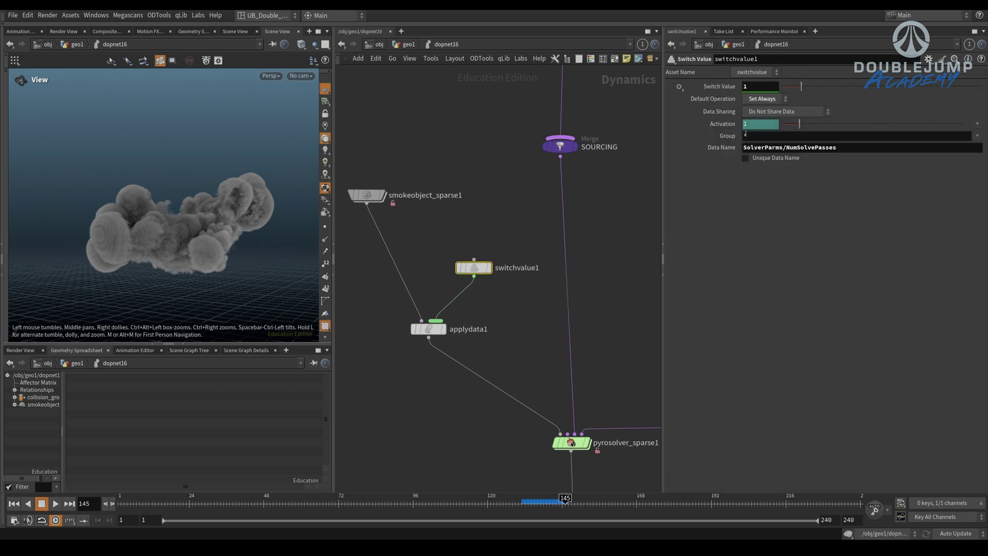
pyautogui.click(543, 504)
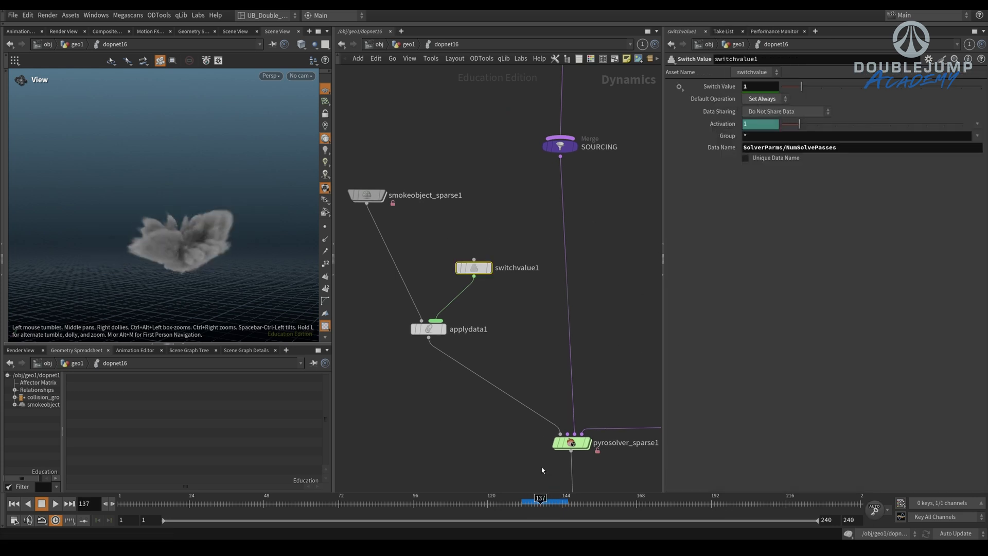
pyautogui.click(544, 503)
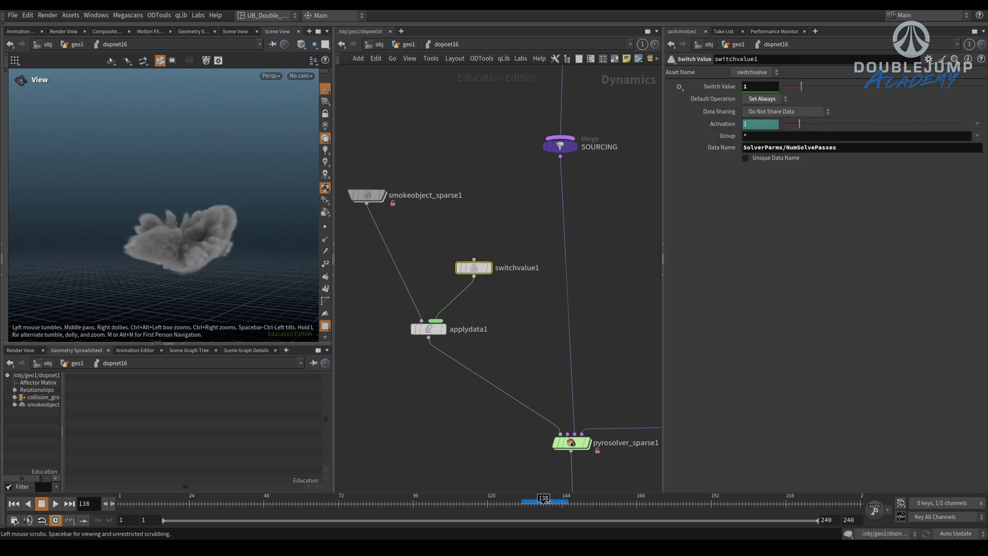
pyautogui.keyDown('alt'); pyautogui.click(721, 91); pyautogui.keyUp('alt')
# - Keyframe switchvalue1's Switch Value to 4 at frame 133
pyautogui.moveTo(527, 503); pyautogui.dragTo(528, 502)
pyautogui.doubleClick(751, 87)
pyautogui.write('5')
pyautogui.press('Return')
pyautogui.press('BackSpace')
pyautogui.write('4')
pyautogui.press('Return')
# - Resimulate from frame 128 with the keyframed Switch Value and examine the smoke, selecting switchvalue1 and applydata1 together
pyautogui.moveTo(606, 314); pyautogui.dragTo(522, 269, button='middle')
pyautogui.click(519, 507)
pyautogui.press('Up')
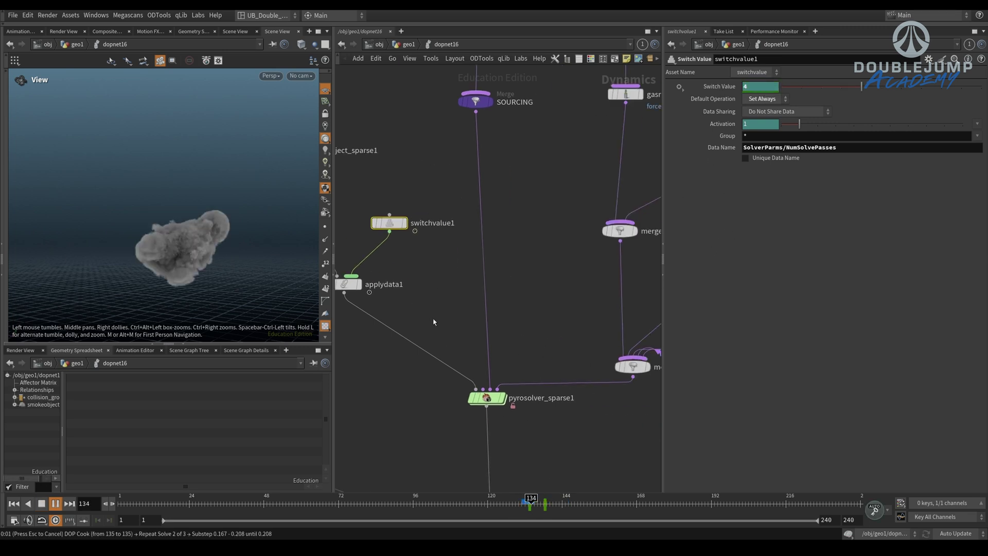
pyautogui.moveTo(431, 320); pyautogui.dragTo(451, 330, button='middle')
pyautogui.moveTo(442, 215); pyautogui.dragTo(360, 301)
pyautogui.press('Escape')
pyautogui.moveTo(584, 336); pyautogui.dragTo(465, 284, button='middle')
pyautogui.press('Up')
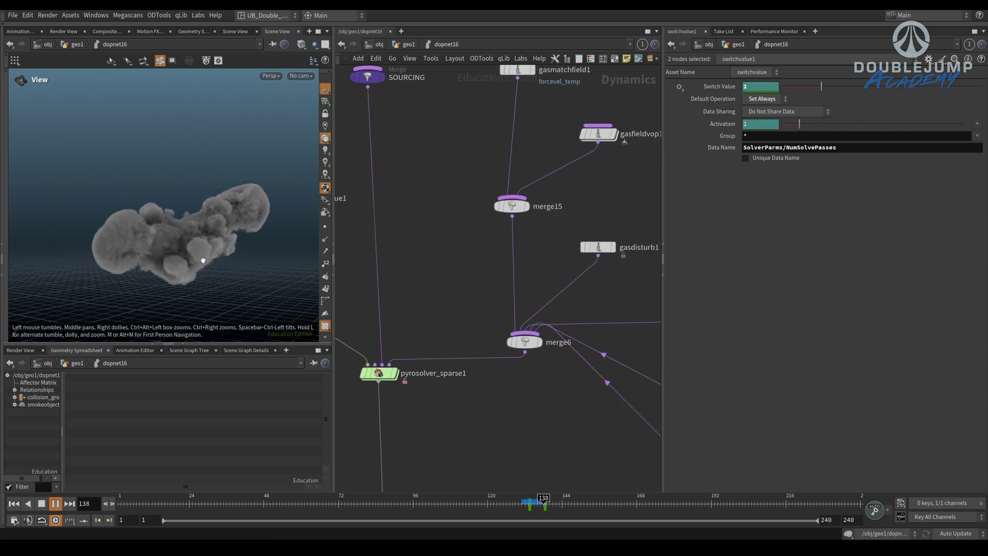
# - Flipbook the keyframed simulation from frame 128, review its motion in MPlay, and cancel the flipbook
pyautogui.press('Up')
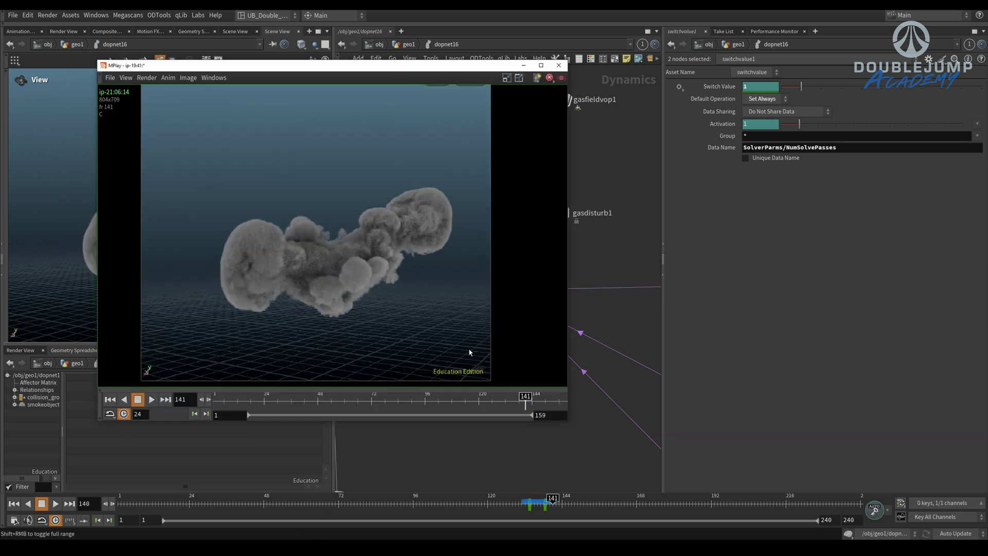
pyautogui.click(497, 409)
pyautogui.press('Up')
pyautogui.click(486, 410)
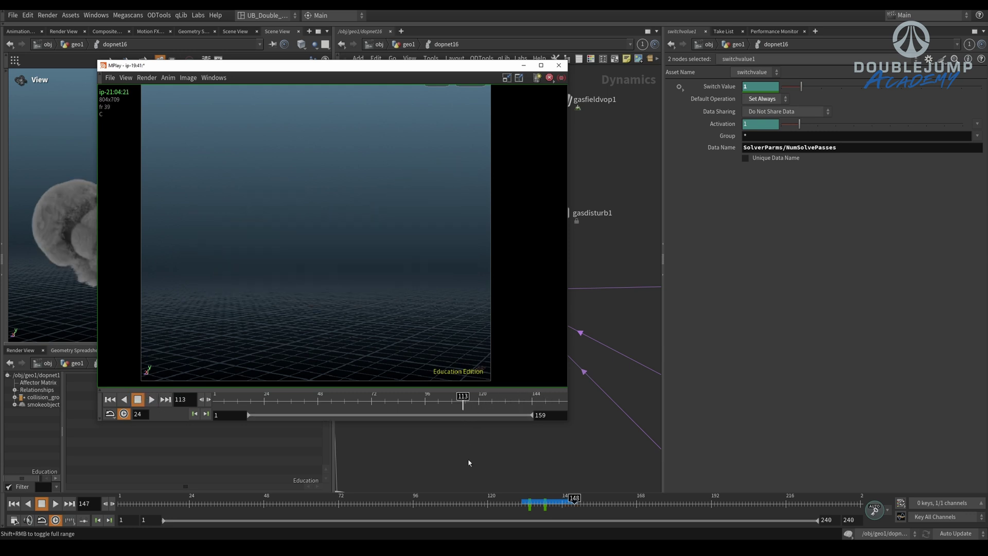
pyautogui.click(443, 430)
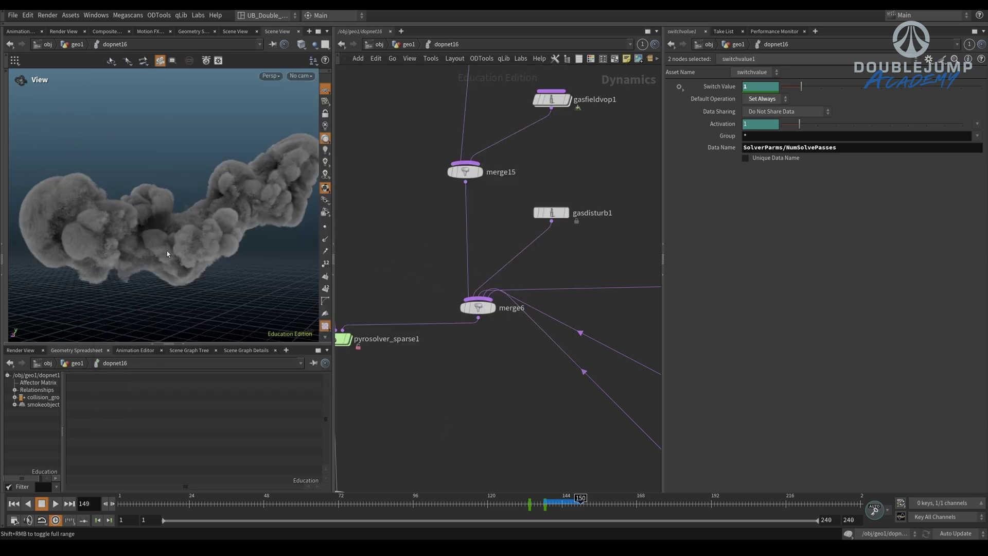
pyautogui.press('Escape')
# - Change switchvalue1's Switch Value keyframe at frame 133 to 3
pyautogui.moveTo(376, 269); pyautogui.dragTo(632, 338, button='middle')
pyautogui.click(495, 232)
pyautogui.hotkey('ctrl', 'Left')
pyautogui.hotkey('ctrl', 'Left')
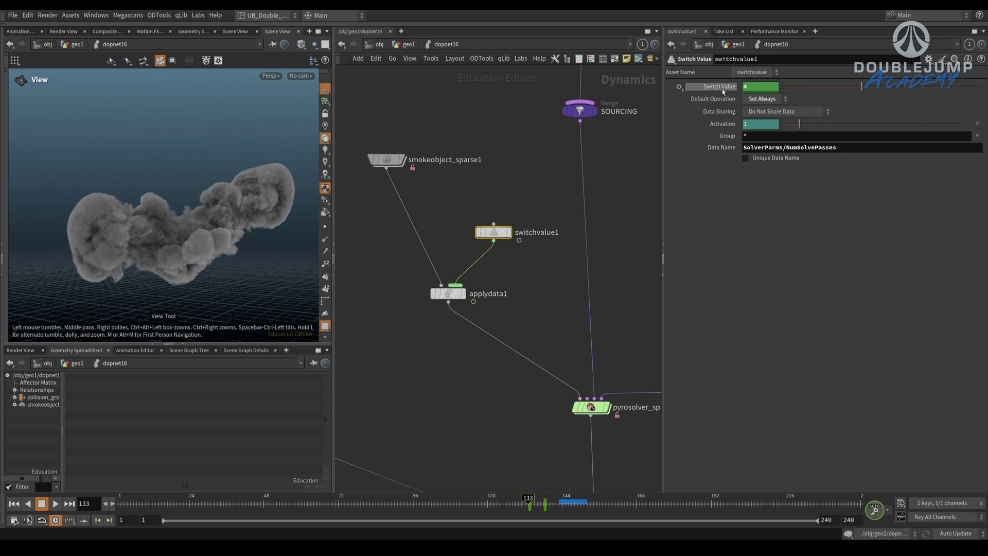
pyautogui.moveTo(756, 87); pyautogui.dragTo(534, 235)
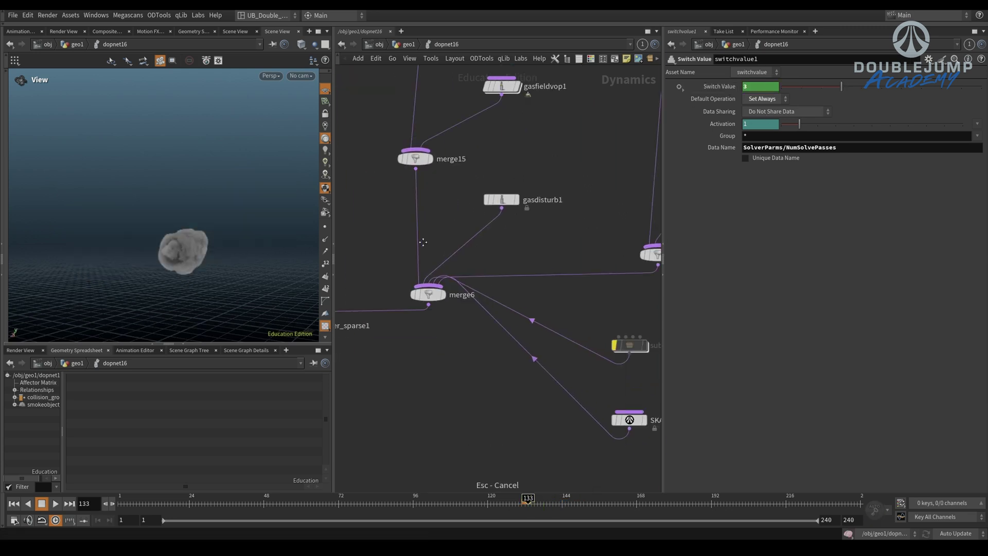
# - Set SKADOOSH_pyrohelpers1's Target/Max Speed to 30 in the Accelerate settings and resimulate the smoke
pyautogui.moveTo(647, 455); pyautogui.dragTo(513, 365, button='middle')
pyautogui.click(521, 347)
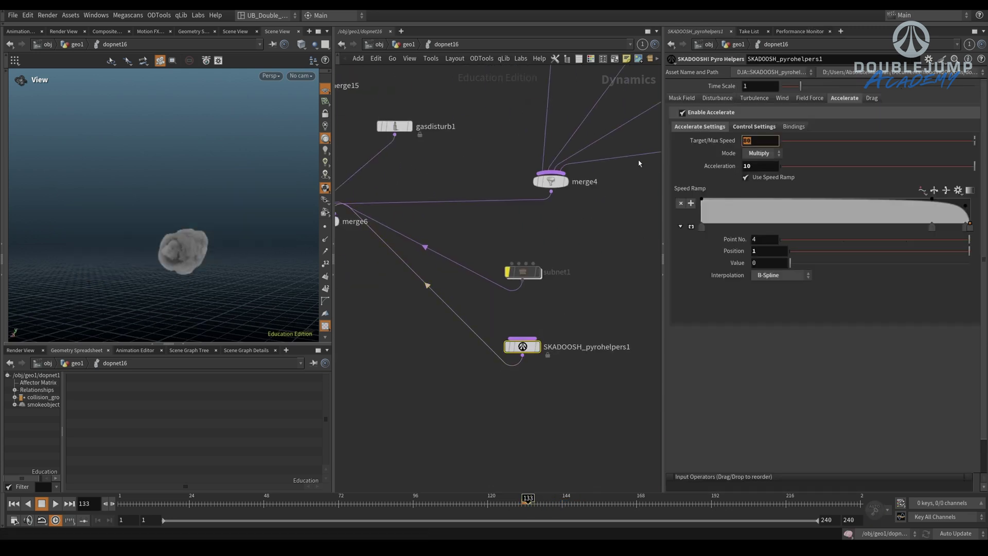
pyautogui.press('Up')
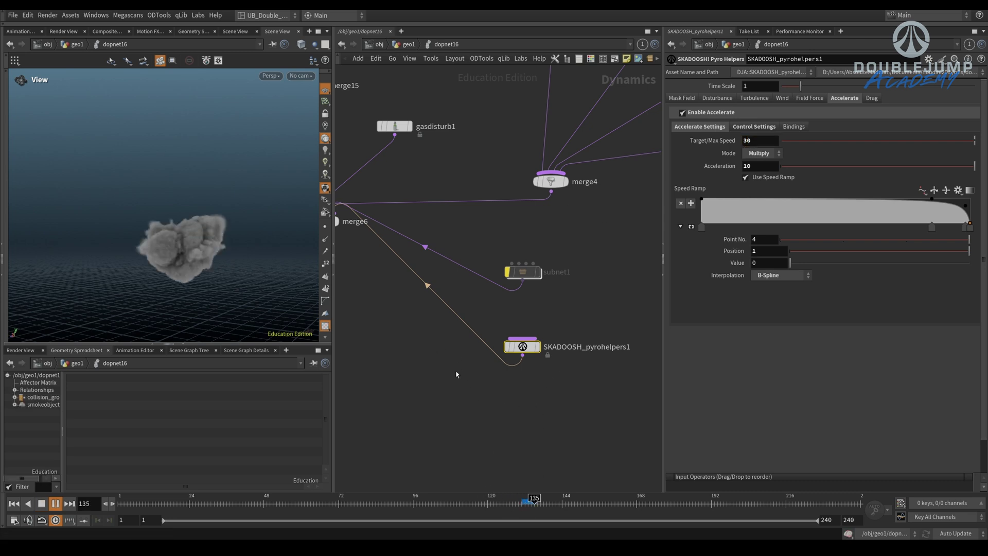
pyautogui.press('Up')
# - Set smokeobject_sparse1's Voxel Size to 0.1*1 and resimulate the smoke at the finer resolution
pyautogui.moveTo(425, 362); pyautogui.dragTo(540, 377, button='middle')
pyautogui.moveTo(412, 322); pyautogui.dragTo(620, 371, button='middle')
pyautogui.scroll(-3, 619, 368)
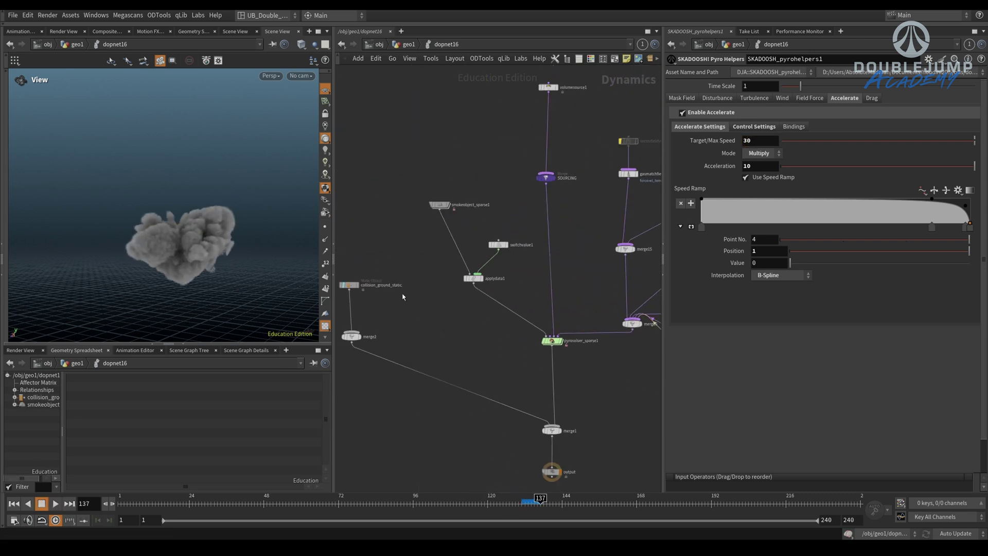
pyautogui.click(438, 207)
pyautogui.write('1*1')
pyautogui.press('Return')
pyautogui.moveTo(620, 474); pyautogui.dragTo(551, 414, button='middle')
pyautogui.press('Up')
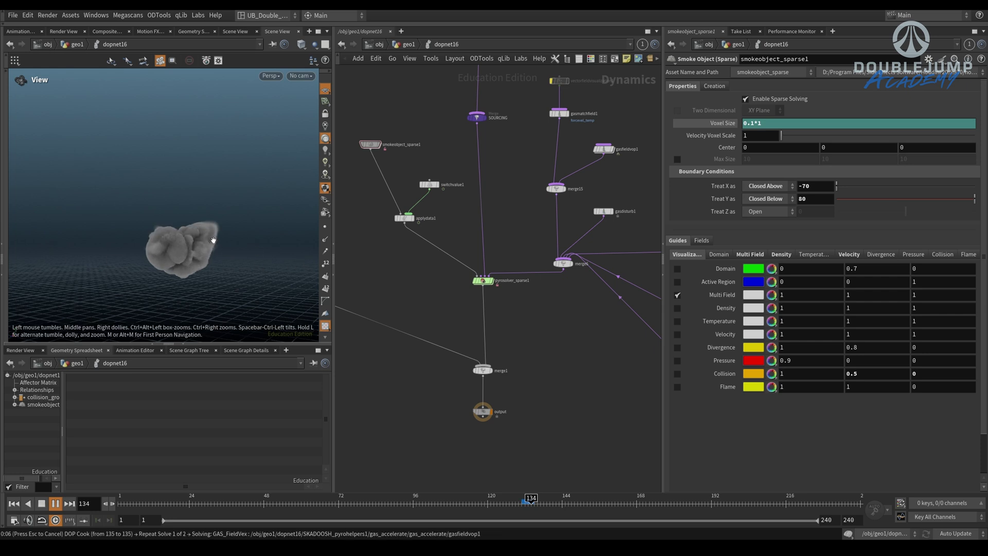
pyautogui.press('Escape')
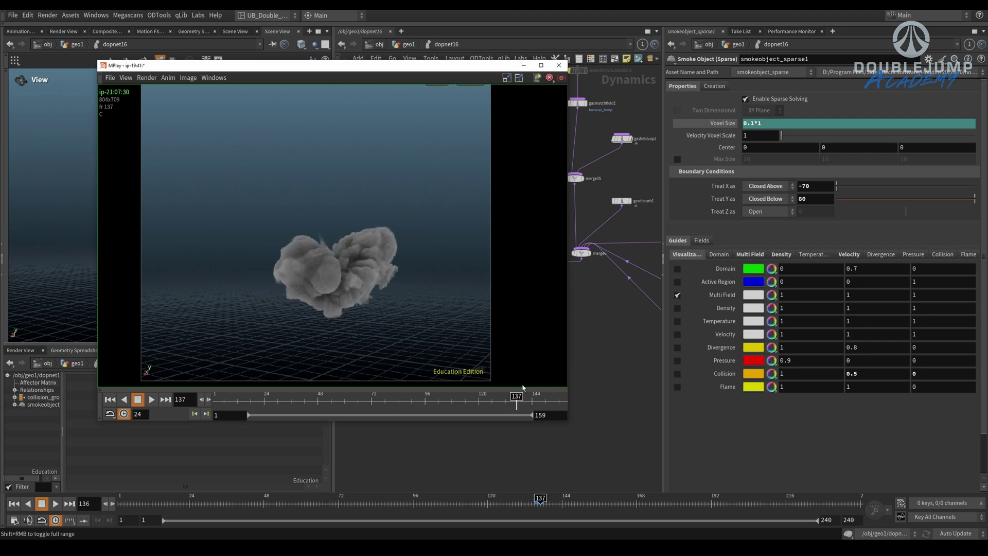
# - Examine the flipbooked smoke in MPlay frame by frame around frames 137 and 138
pyautogui.press('Right')
pyautogui.press('Left')
pyautogui.press('Right')
pyautogui.press('Left')
pyautogui.moveTo(510, 400)
pyautogui.mouseDown()
pyautogui.moveTo(521, 400)
pyautogui.moveTo(477, 402)
pyautogui.moveTo(518, 404)
pyautogui.mouseUp()
pyautogui.press('Up')
pyautogui.press('Up')
pyautogui.press('pagedown')
pyautogui.scroll(6, 446, 250)
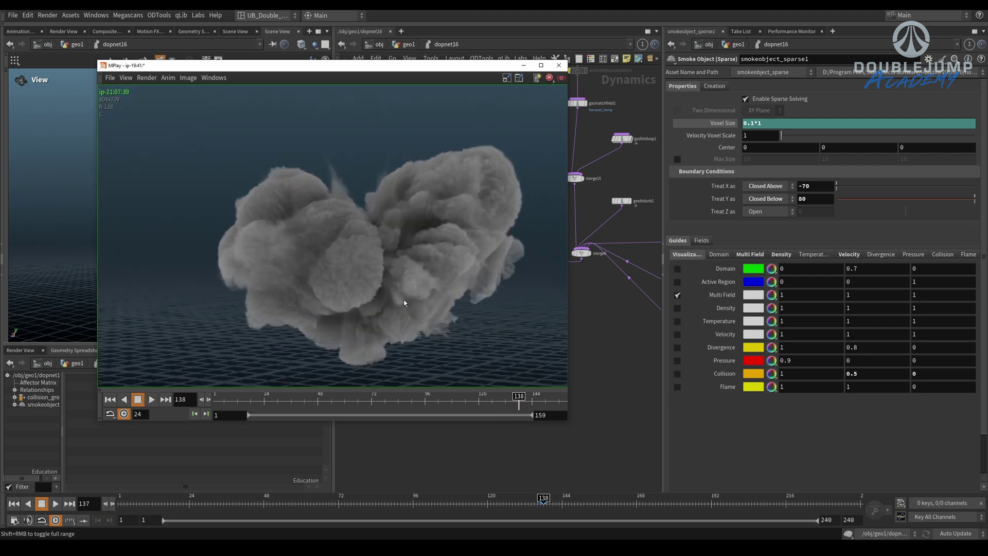
# - Compare the new flipbook with the earlier ones in MPlay and inspect the cached smoke in the FX_SETUP_env scene
pyautogui.press('pagedown')
pyautogui.press('pagedown')
pyautogui.press('pagedown')
pyautogui.press('Left')
pyautogui.press('Left')
pyautogui.press('Left')
pyautogui.press('Right')
pyautogui.press('Right')
pyautogui.press('pageup')
pyautogui.press('pagedown')
pyautogui.press('pageup')
pyautogui.press('Right')
pyautogui.press('Right')
pyautogui.press('Right')
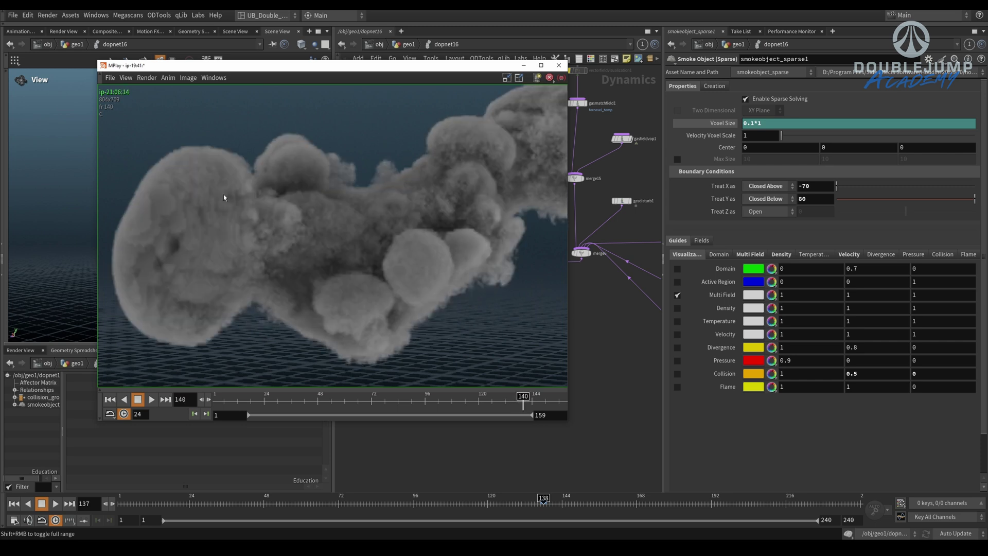
pyautogui.moveTo(516, 402)
pyautogui.mouseDown()
pyautogui.moveTo(487, 406)
pyautogui.moveTo(525, 405)
pyautogui.moveTo(489, 406)
pyautogui.moveTo(515, 406)
pyautogui.mouseUp()
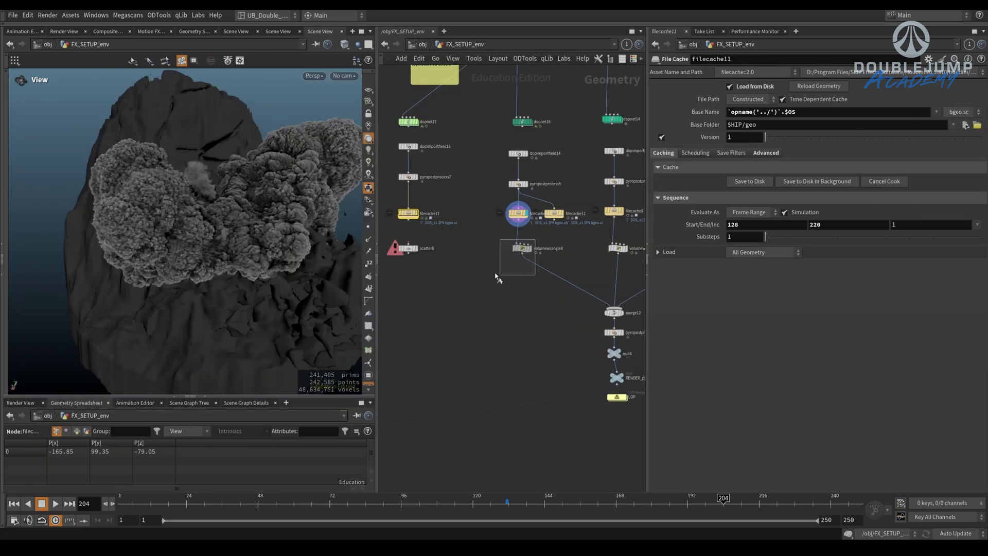
pyautogui.moveTo(241, 310)
pyautogui.mouseDown()
pyautogui.moveTo(220, 241)
pyautogui.moveTo(251, 280)
pyautogui.moveTo(249, 296)
pyautogui.mouseUp()
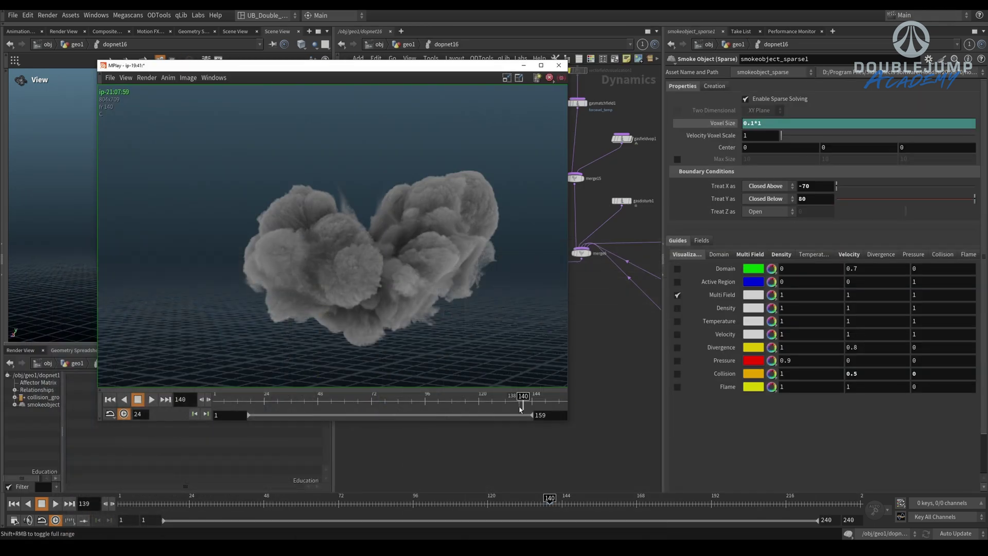
# - Replay the smoke flipbook in MPlay to judge its motion and cancel the flipbook in progress
pyautogui.moveTo(517, 404); pyautogui.dragTo(492, 405)
pyautogui.press('Up')
pyautogui.press('Up')
pyautogui.press('Up')
pyautogui.press('Up')
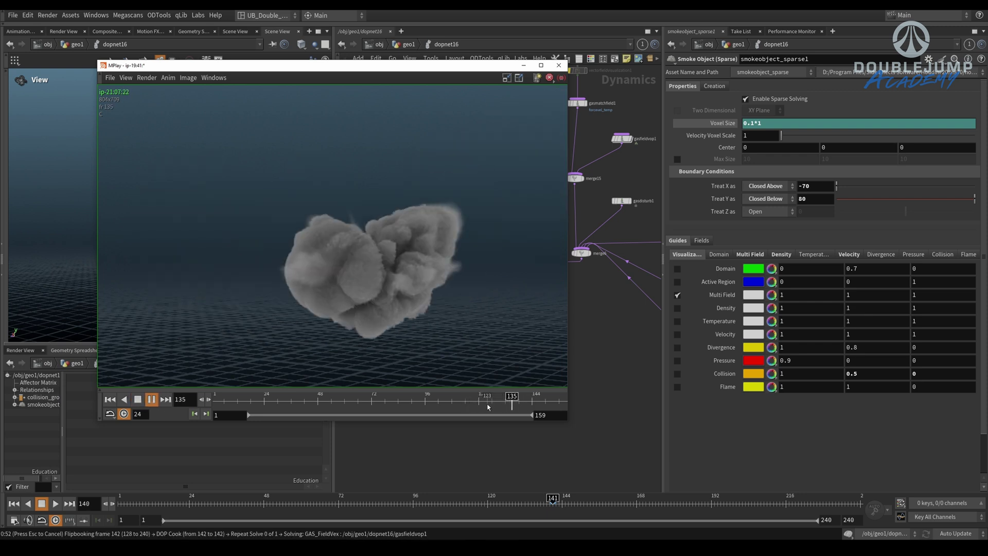
pyautogui.press('Up')
pyautogui.click(476, 450)
pyautogui.press('Escape')
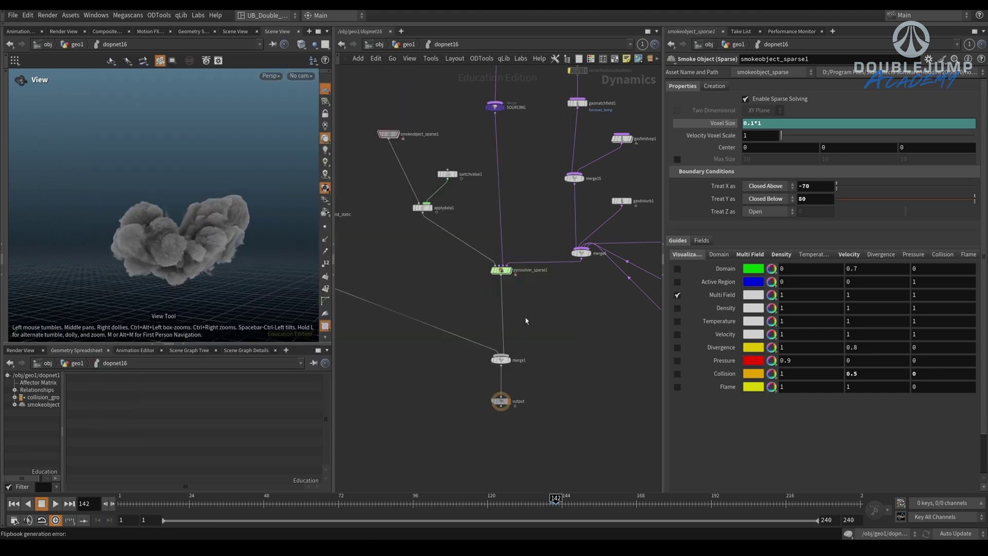
# - Examine the custom_velocity_scale1 wrangle inside subnet1, widening the parameter area to read its VEX code and speed limits
pyautogui.scroll(-3, 528, 320)
pyautogui.moveTo(527, 321); pyautogui.dragTo(522, 344, button='middle')
pyautogui.scroll(3, 523, 343)
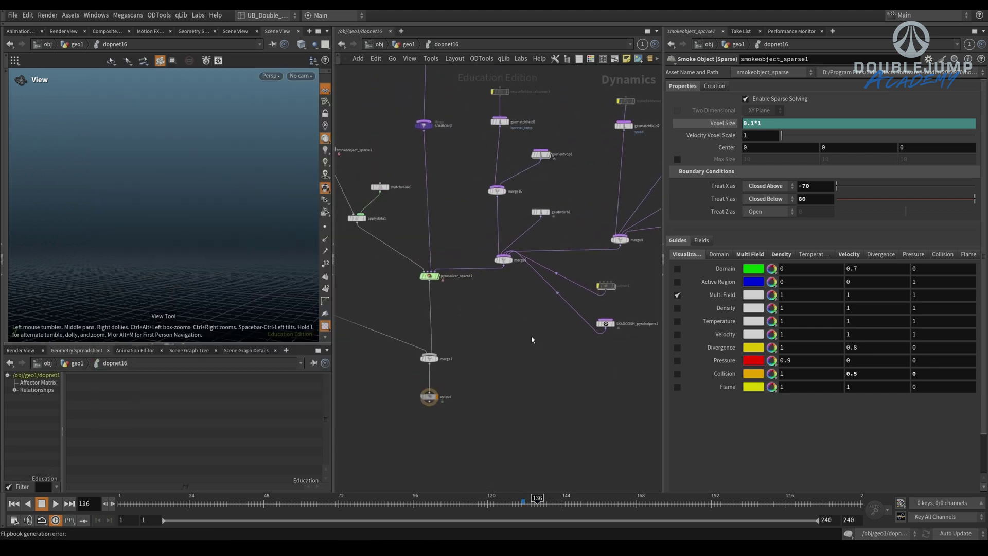
pyautogui.moveTo(450, 262); pyautogui.dragTo(415, 295, button='middle')
pyautogui.moveTo(590, 322); pyautogui.dragTo(550, 288, button='middle')
pyautogui.moveTo(578, 270); pyautogui.dragTo(519, 293)
pyautogui.press('i')
pyautogui.moveTo(539, 183); pyautogui.dragTo(436, 210)
pyautogui.moveTo(542, 261); pyautogui.dragTo(534, 274, button='middle')
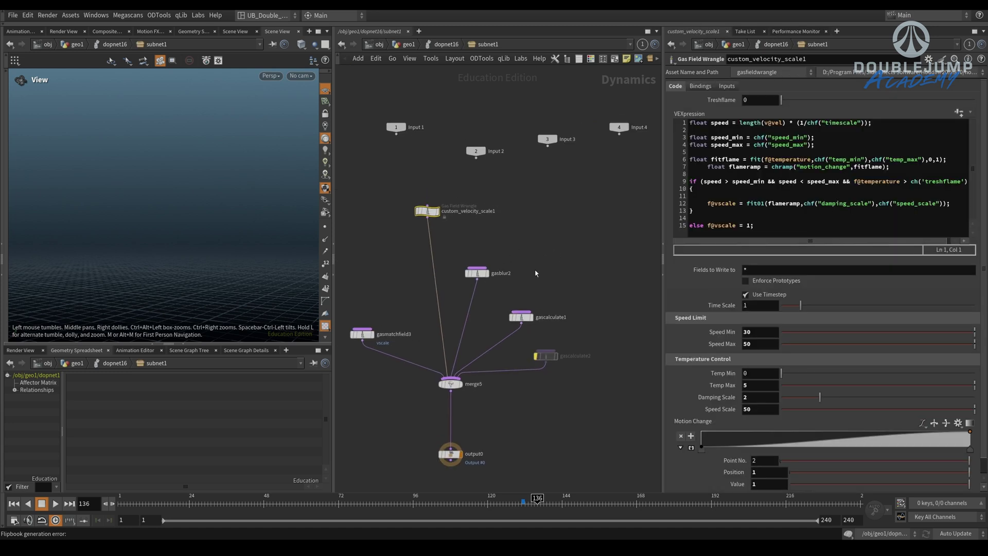
pyautogui.moveTo(660, 251); pyautogui.dragTo(629, 251)
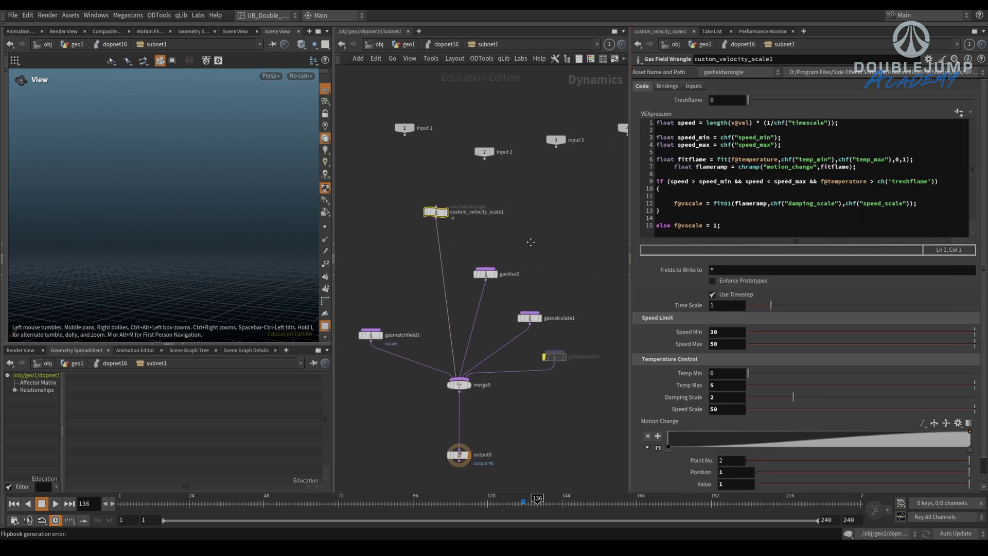
# - Return to dopnet16 and examine SKADOOSH_pyrohelpers1's Accelerate settings within the solver network
pyautogui.press('u')
pyautogui.click(511, 320)
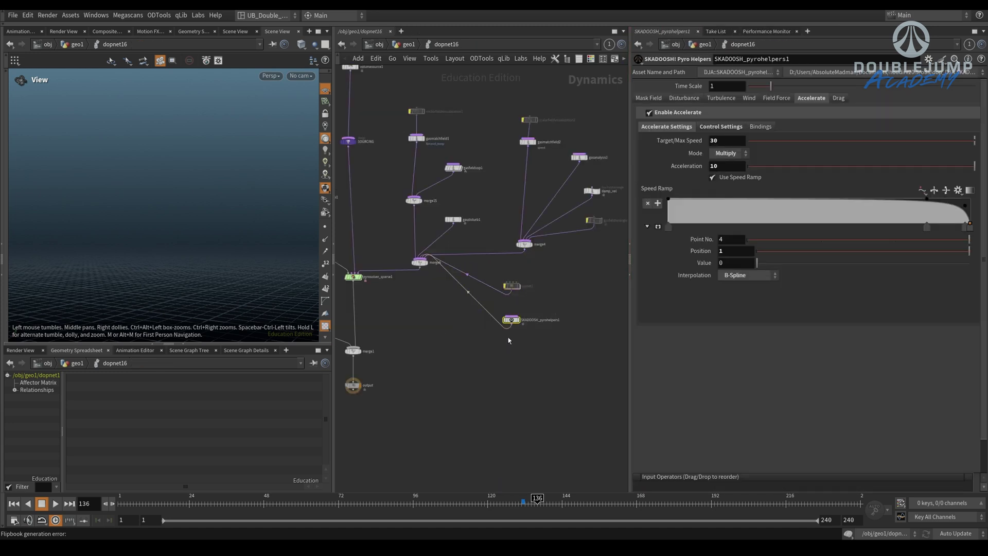
pyautogui.scroll(-3, 558, 282)
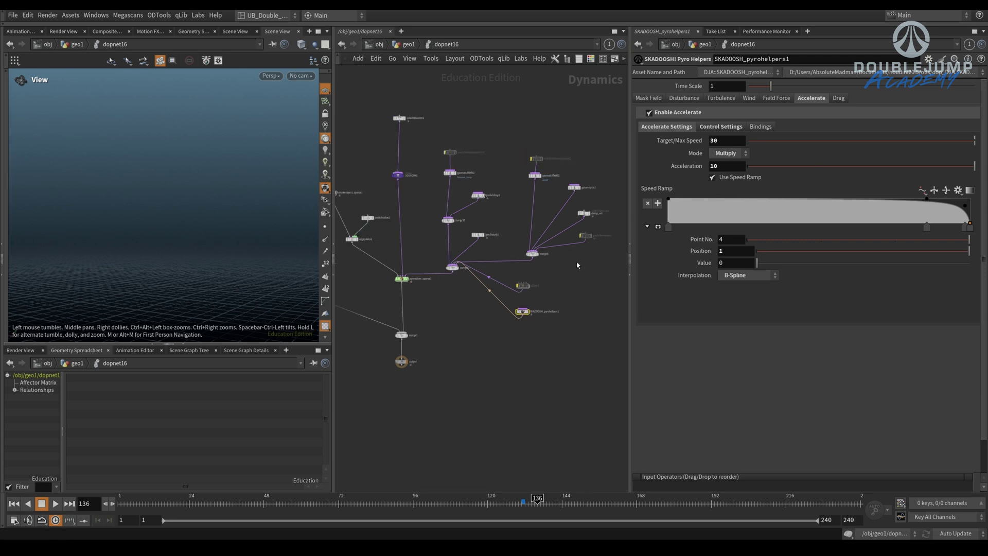
pyautogui.scroll(3, 571, 273)
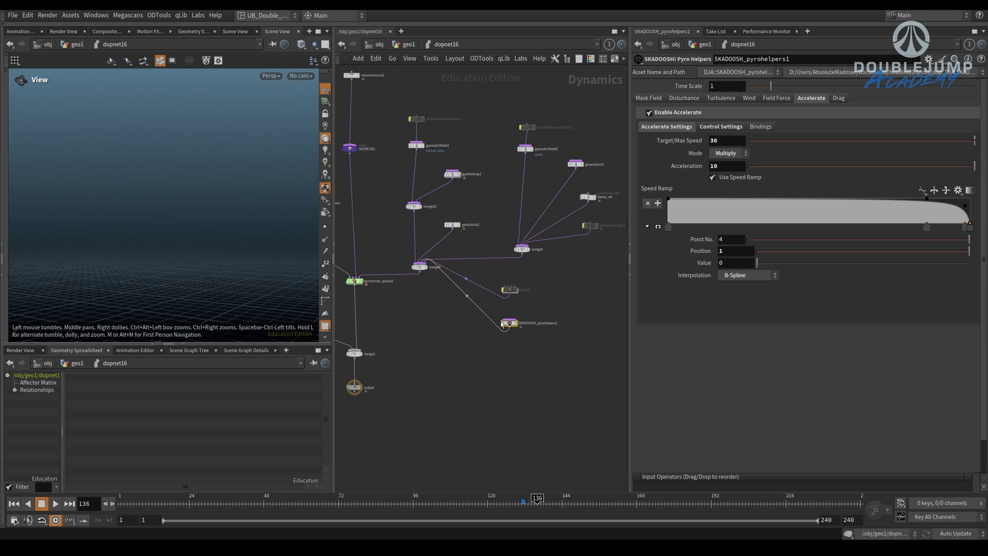
# - Go up to the geo1 network and bring the Skadoos field force node setup into view
pyautogui.press('u')
pyautogui.press('h')
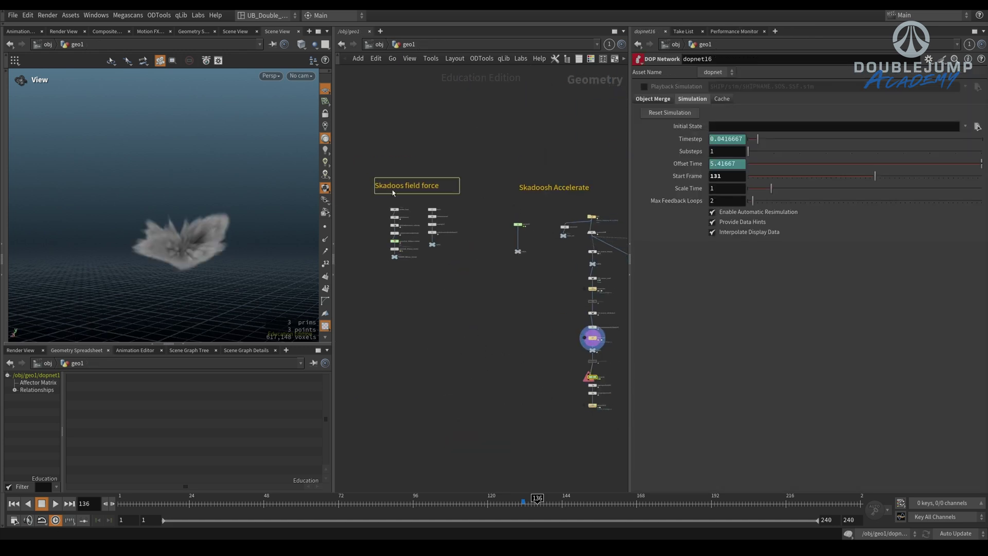
pyautogui.scroll(5, 366, 215)
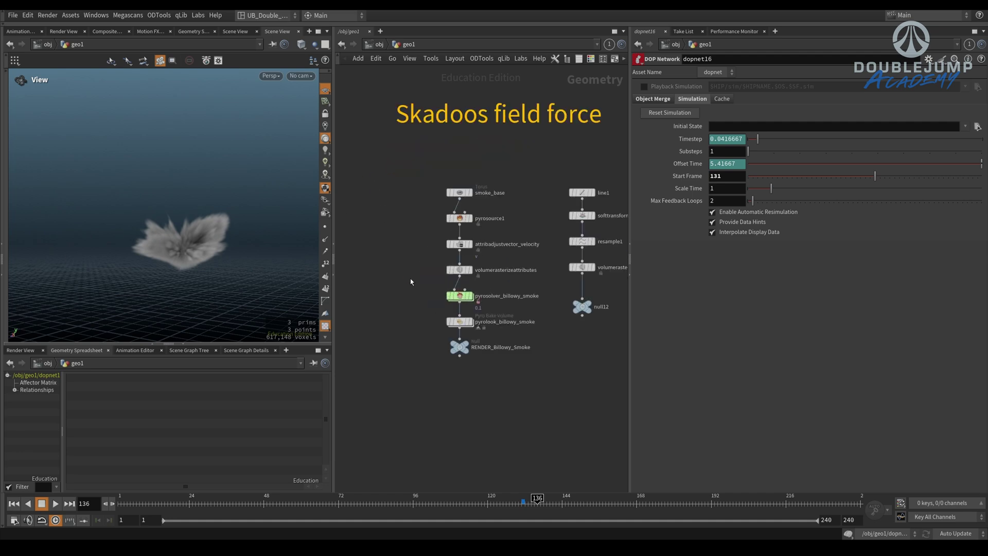